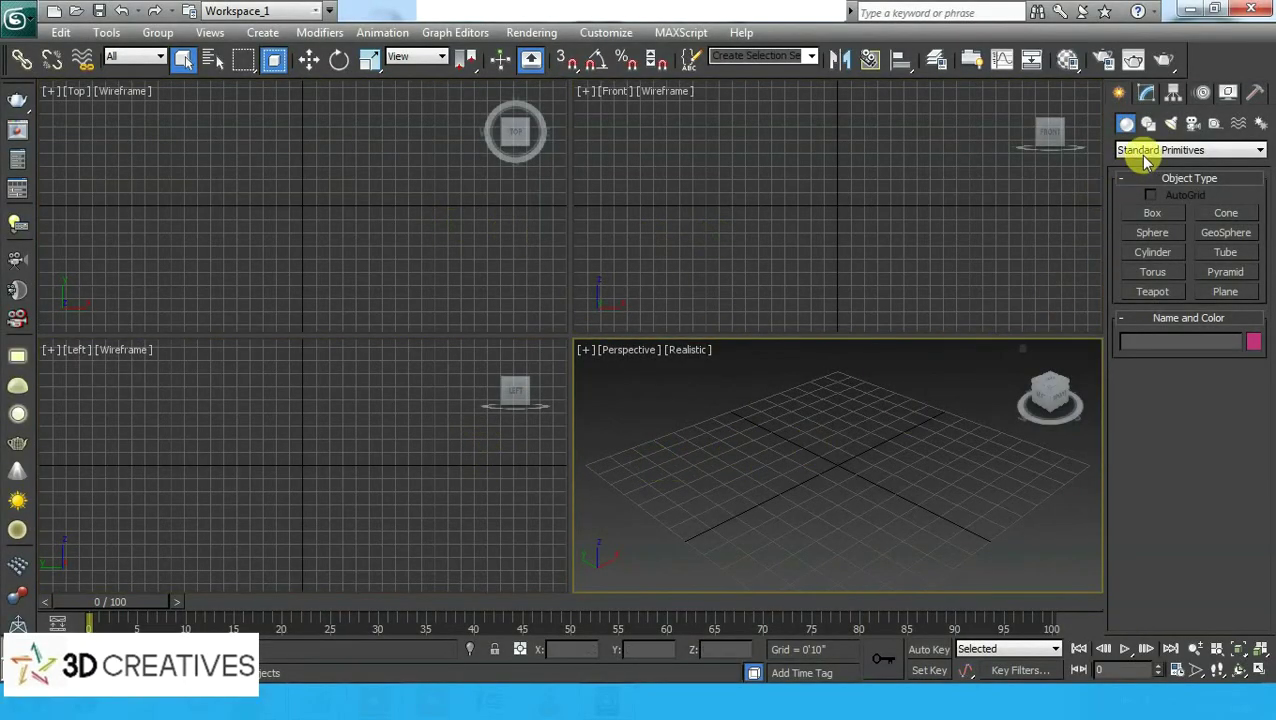
- Draw Line001 as an L-shaped spline in the maximized Top view: a vertical leg joined to a long horizontal leg
left_click(1152, 122)
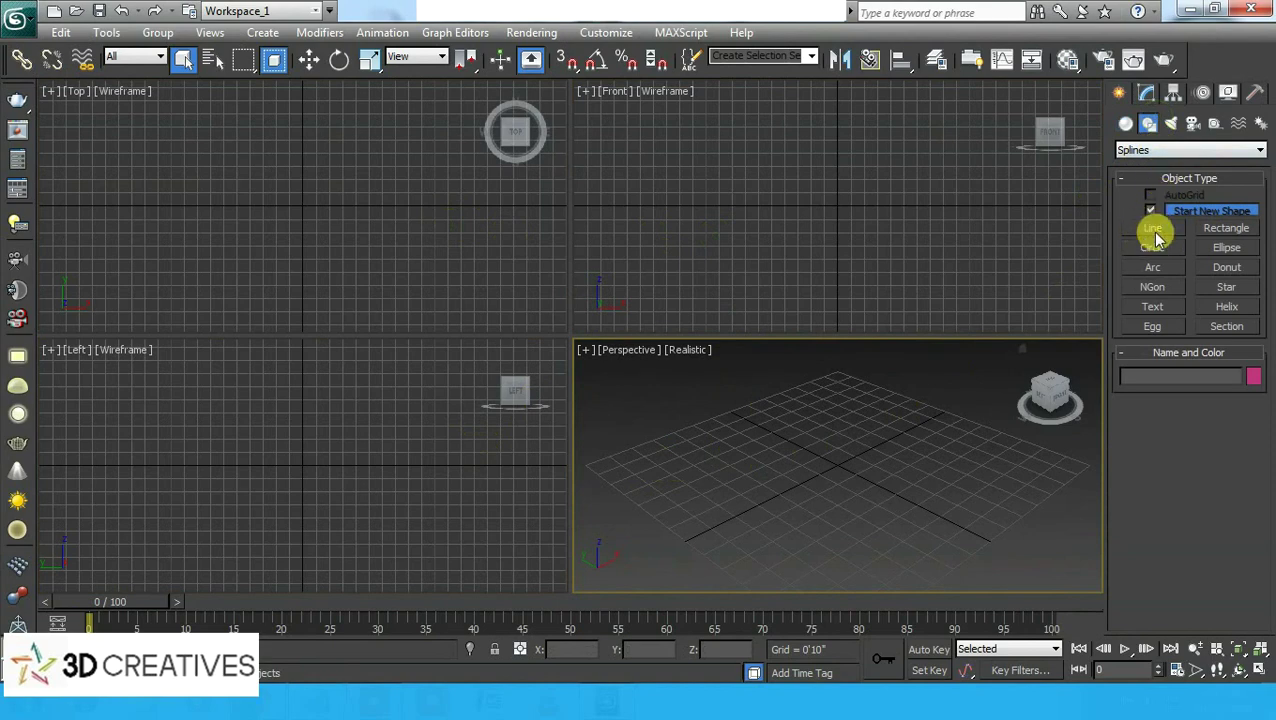
left_click(1153, 230)
right_click(293, 209)
key("alt+w")
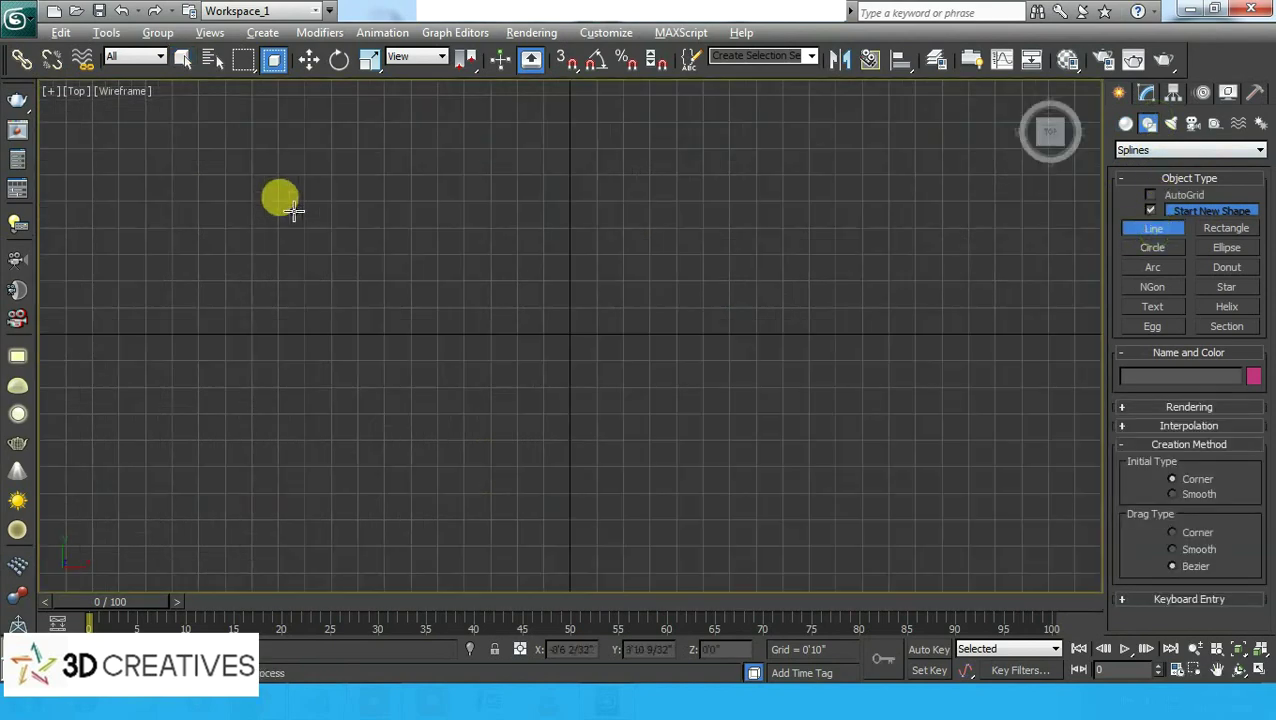
left_click(279, 228)
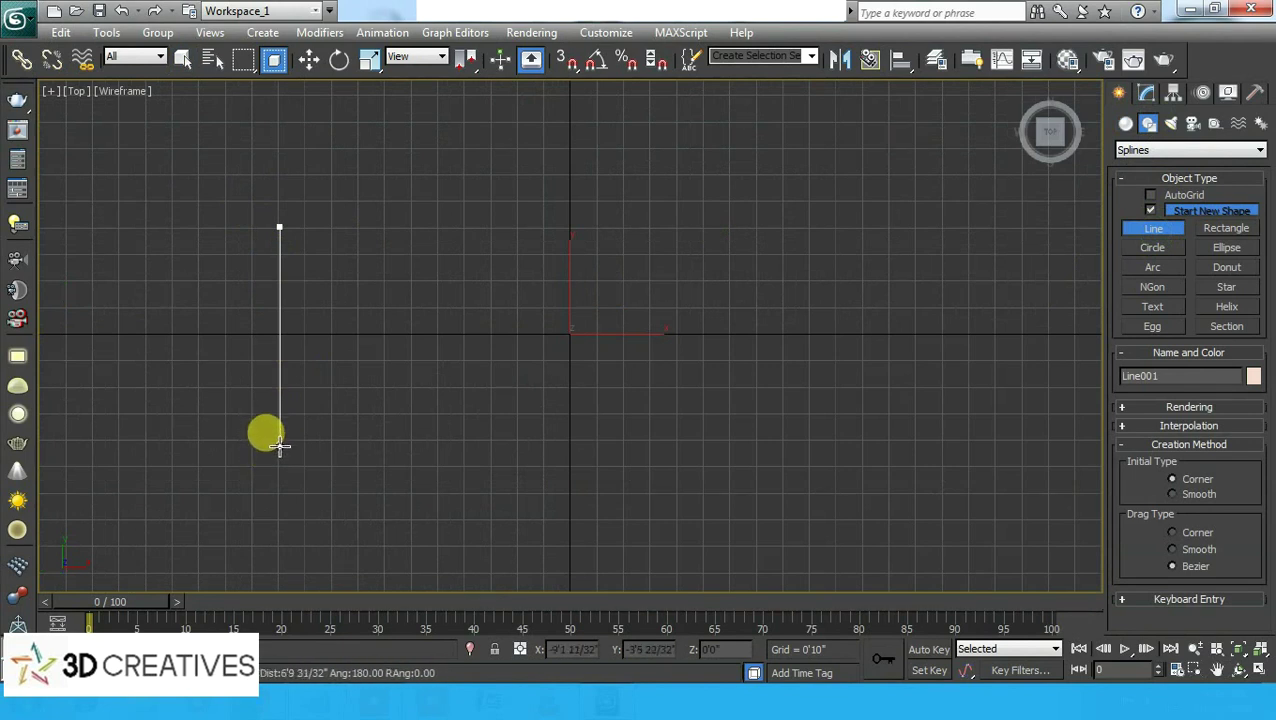
left_click(279, 446)
left_click(743, 446)
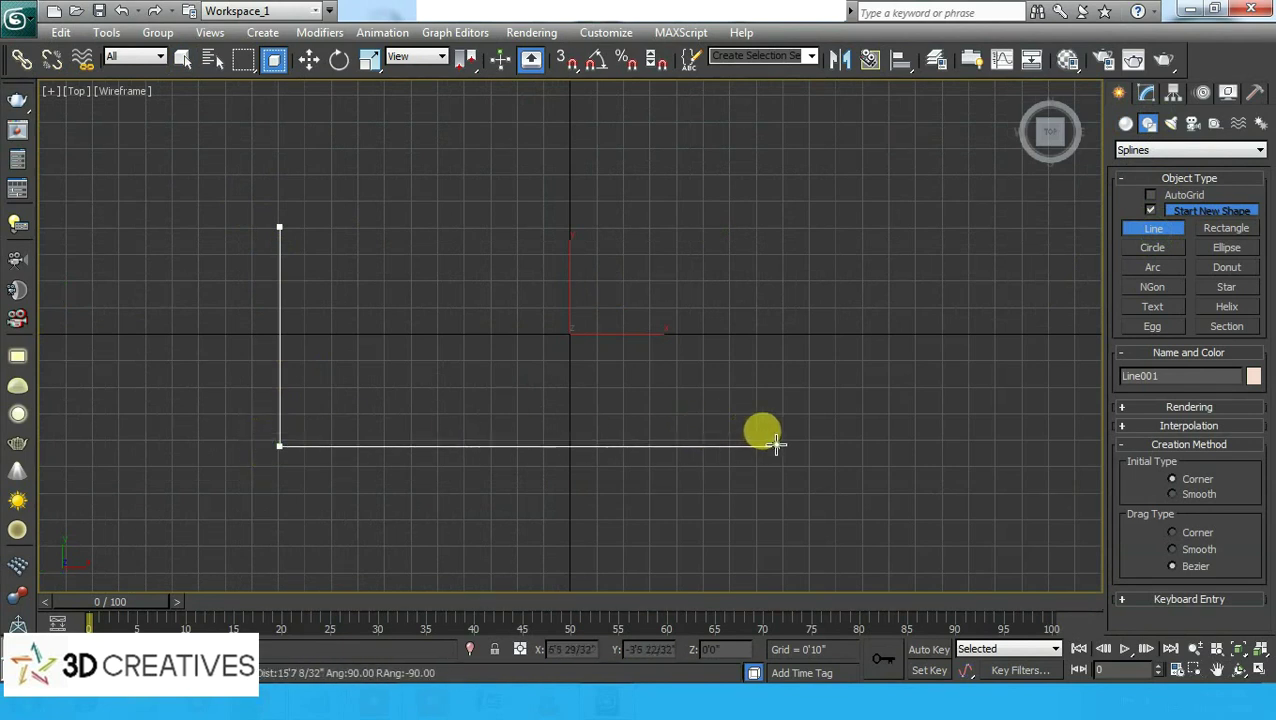
right_click(760, 248)
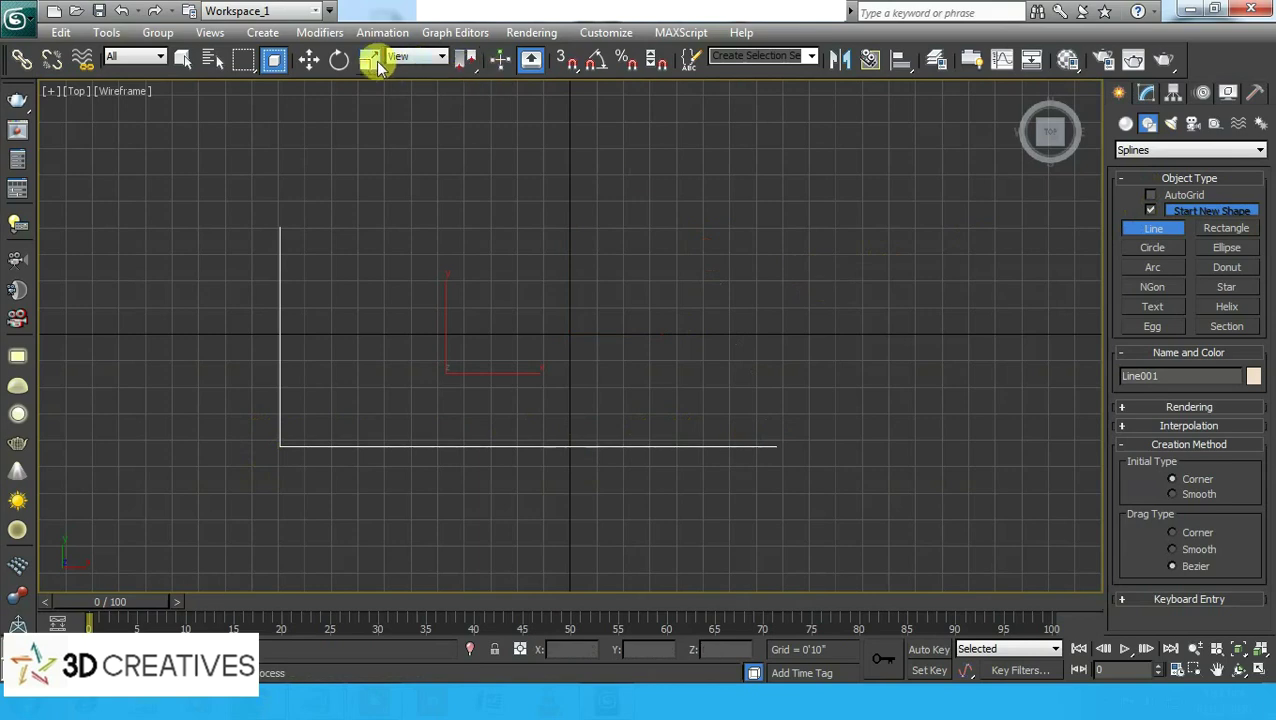
left_click(307, 58)
- Orbit the maximized Perspective view, hide the home grid, and select the L-shaped line
key("alt+w")
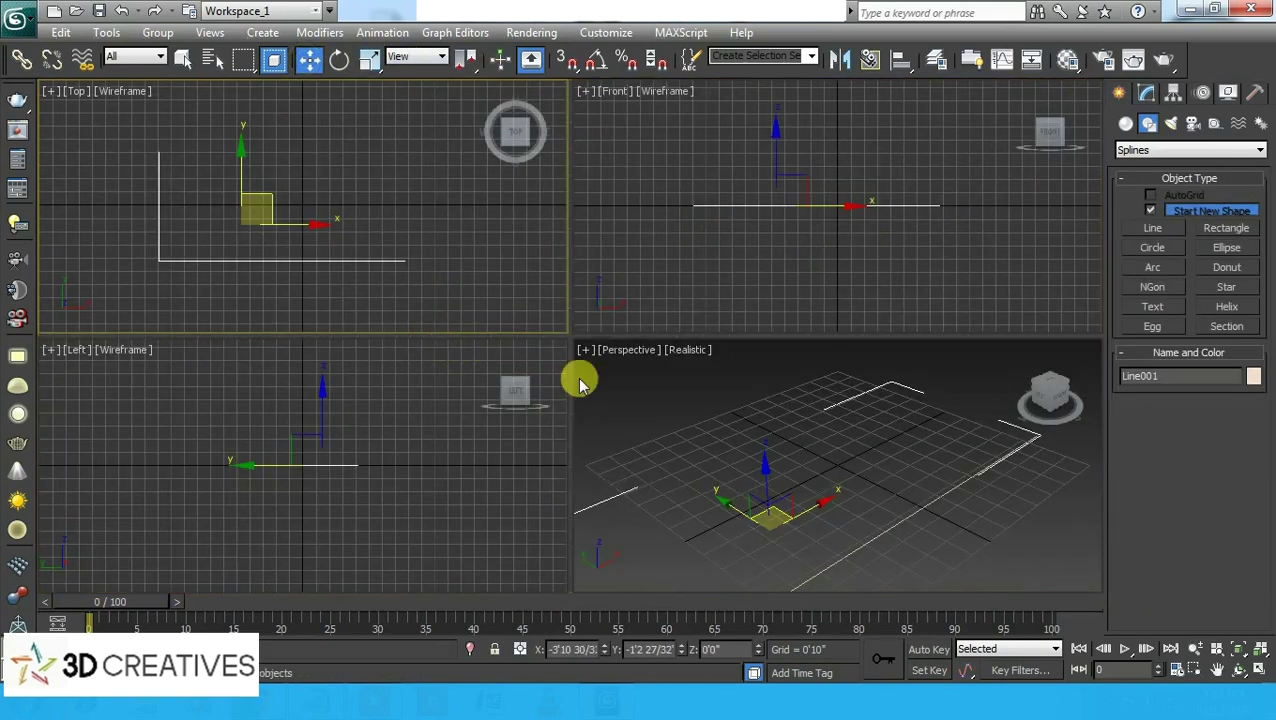
scroll(720, 400, "down", 2)
scroll(870, 420, "down", 2)
key("alt+w")
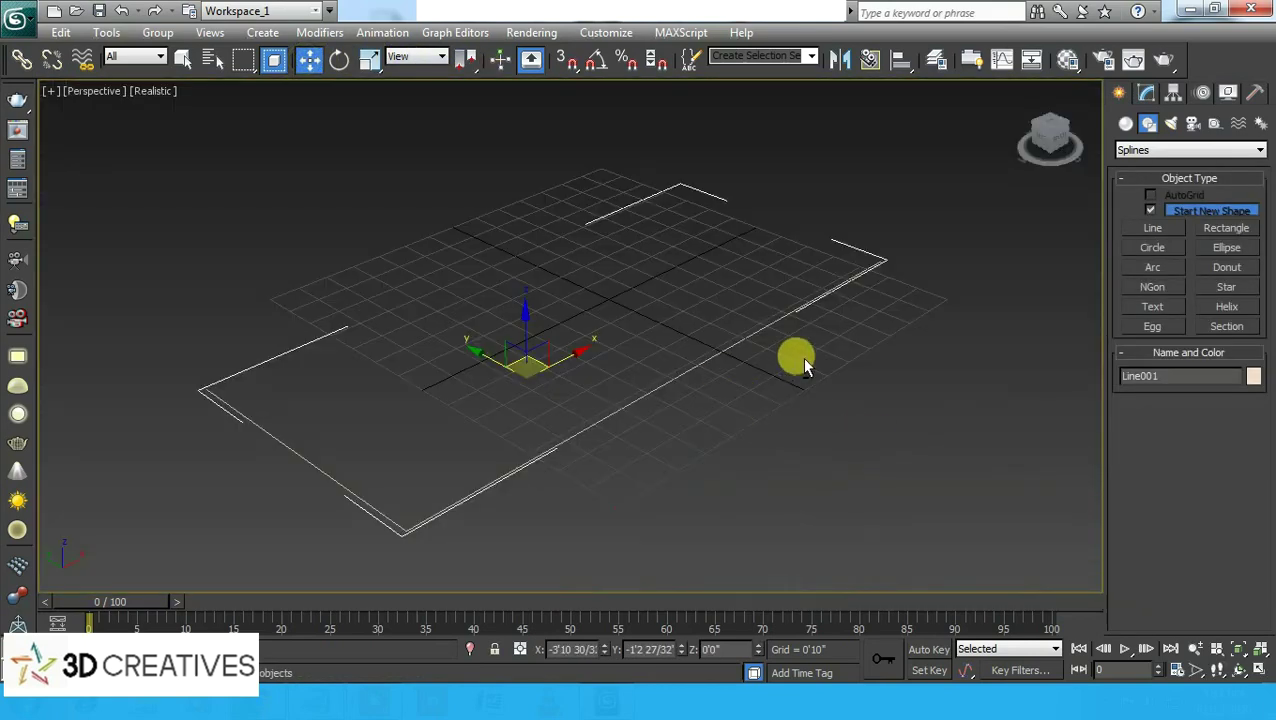
mouse_move(805, 365)
middle_mouse_down("alt")
mouse_move(654, 362)
mouse_move(630, 347)
mouse_move(651, 340)
mouse_move(624, 252)
mouse_move(641, 262)
mouse_move(601, 273)
middle_mouse_up("alt")
left_click(593, 186)
key("g")
left_click(549, 412)
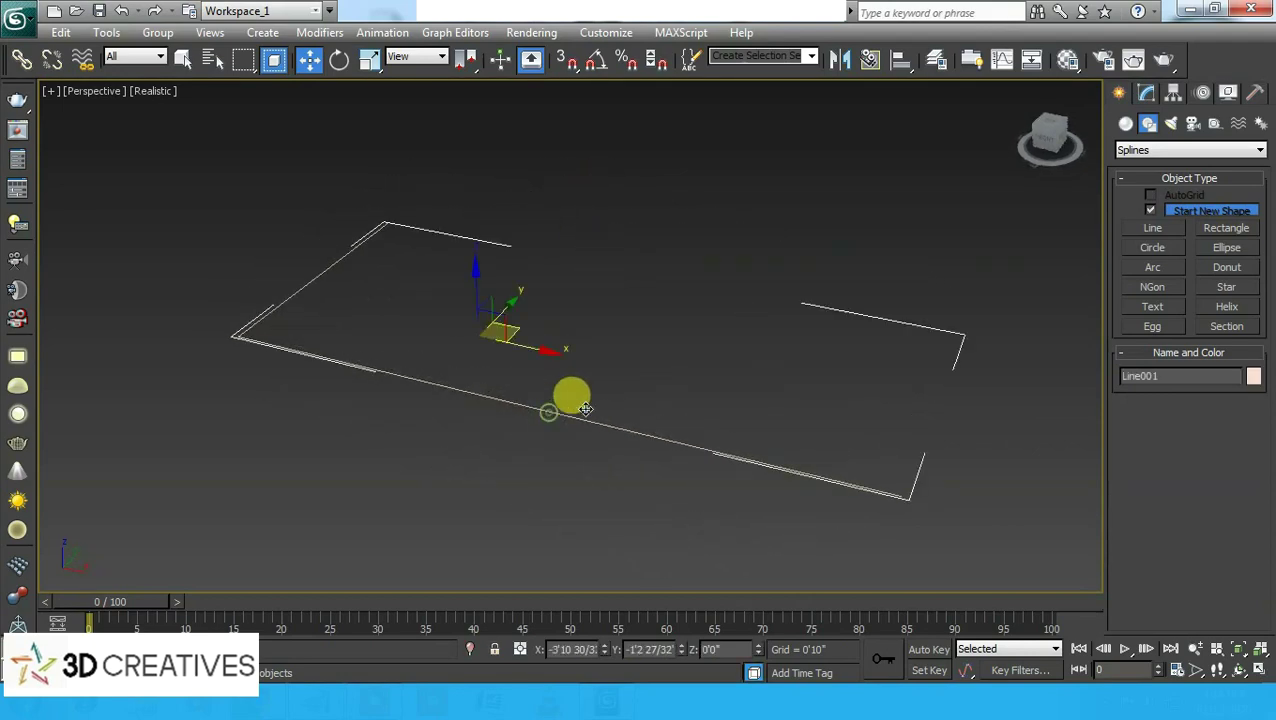
- Outline Line001 at Spline sub-object level to make a closed, double-walled L footprint
left_click(1163, 95)
left_click(1130, 174)
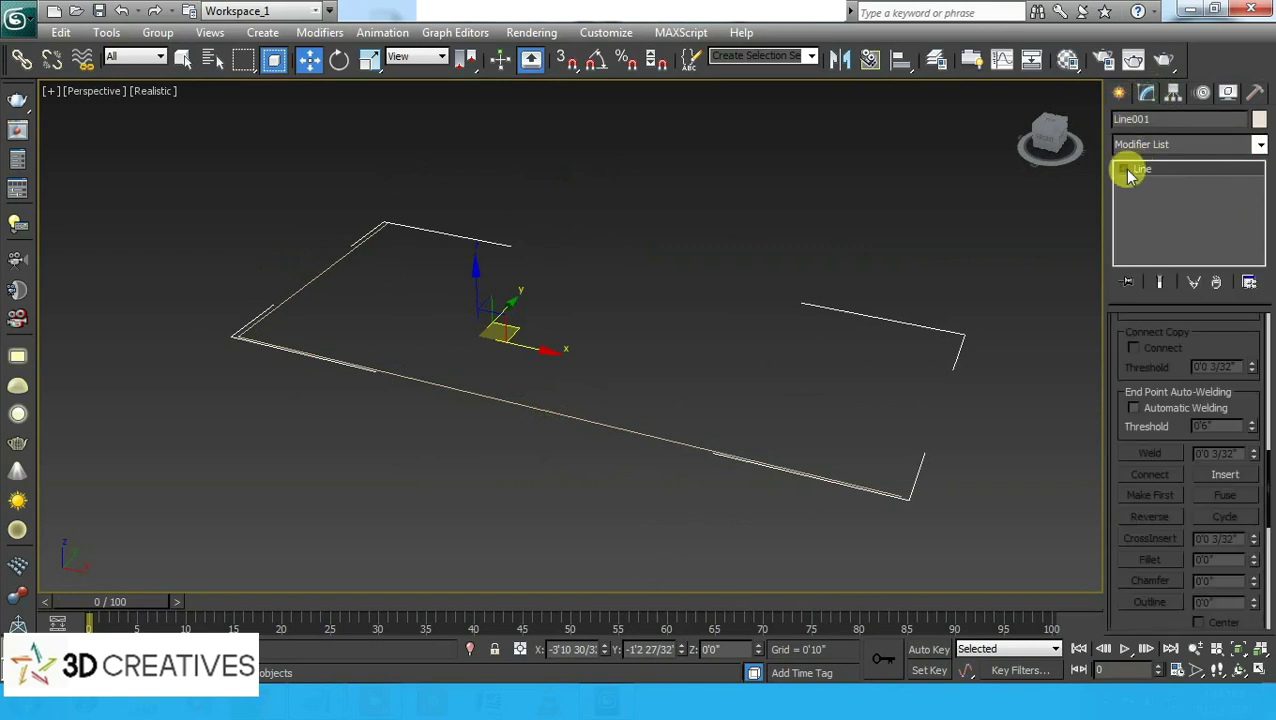
left_click(1157, 214)
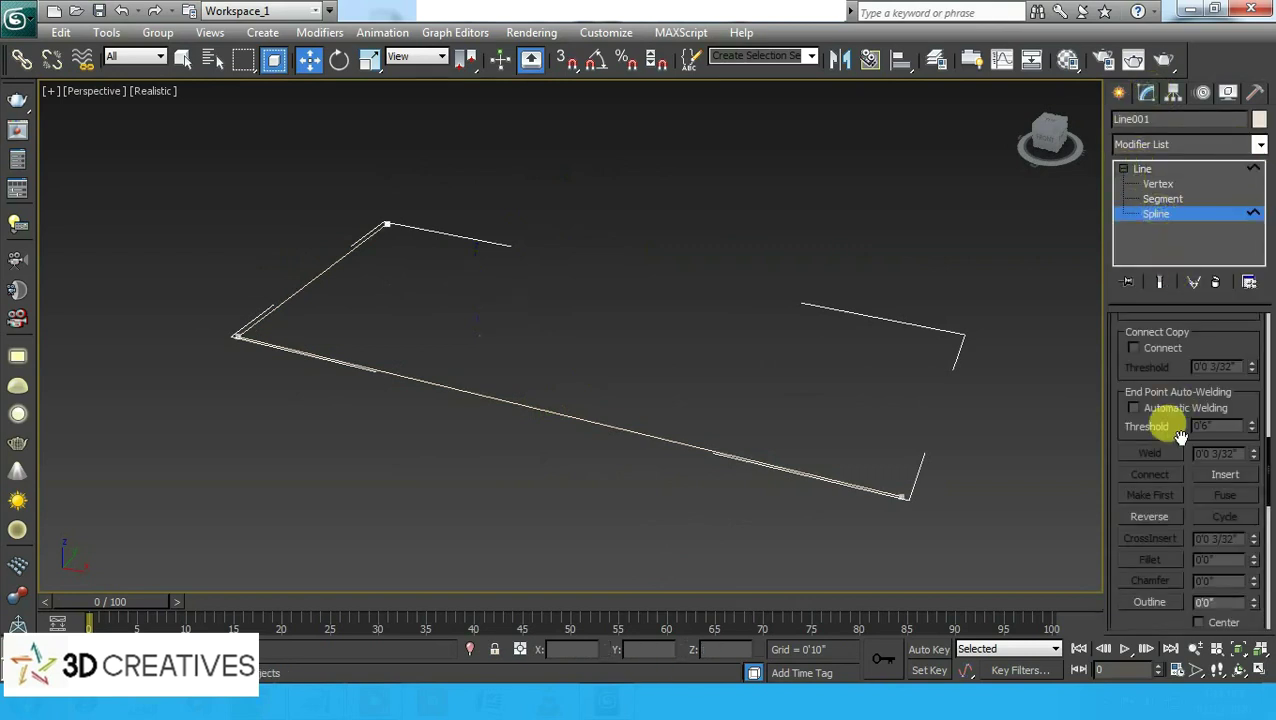
left_click(1150, 603)
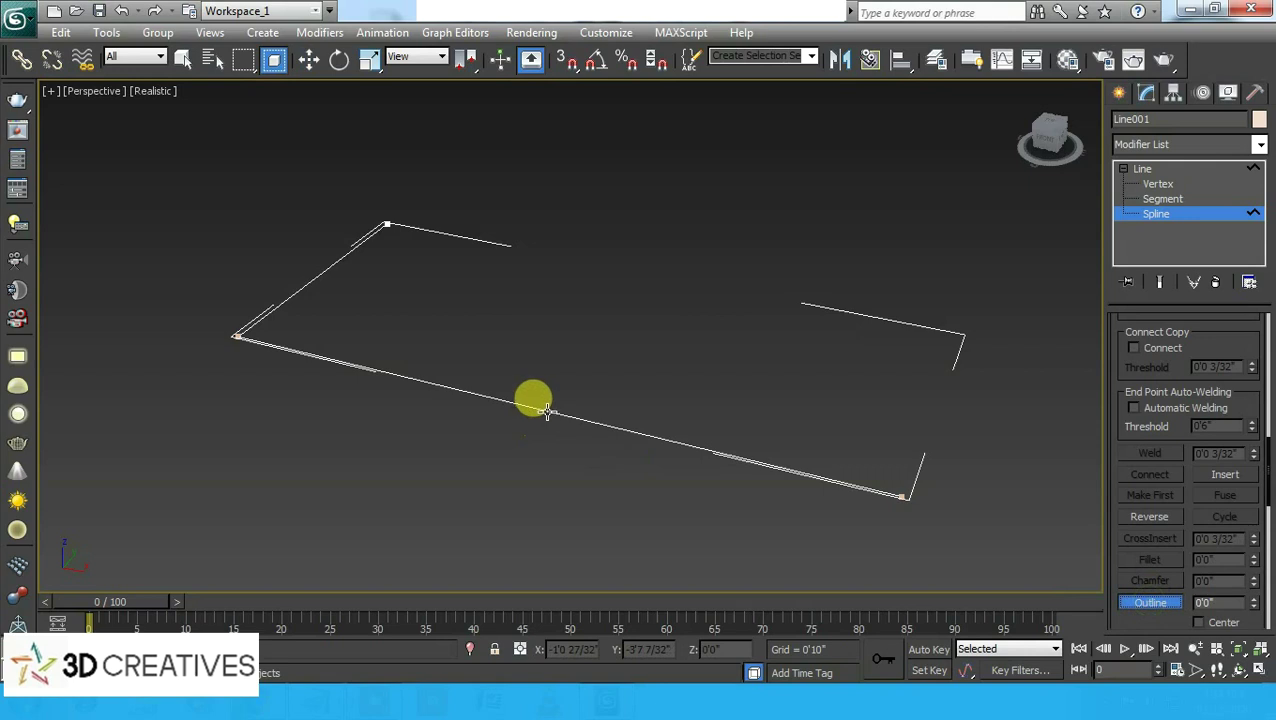
left_click_drag(546, 411, 576, 373)
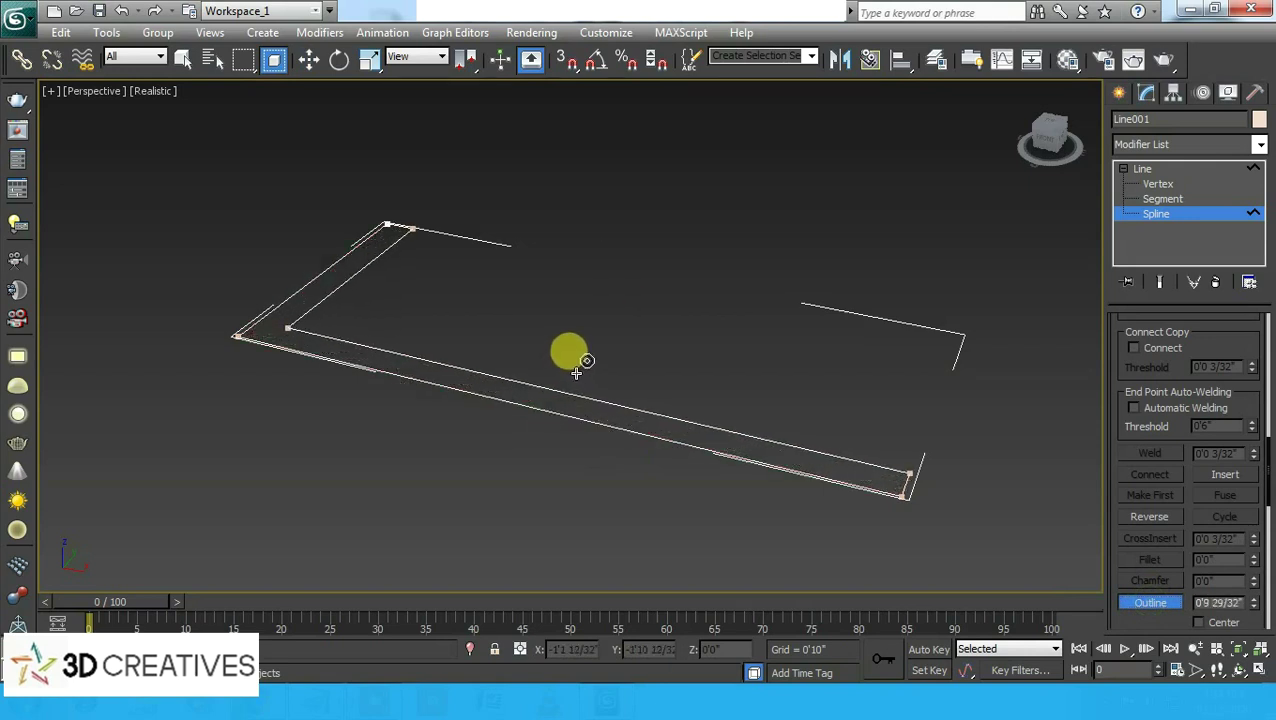
left_click(1207, 279)
left_click(1193, 177)
left_click(485, 575)
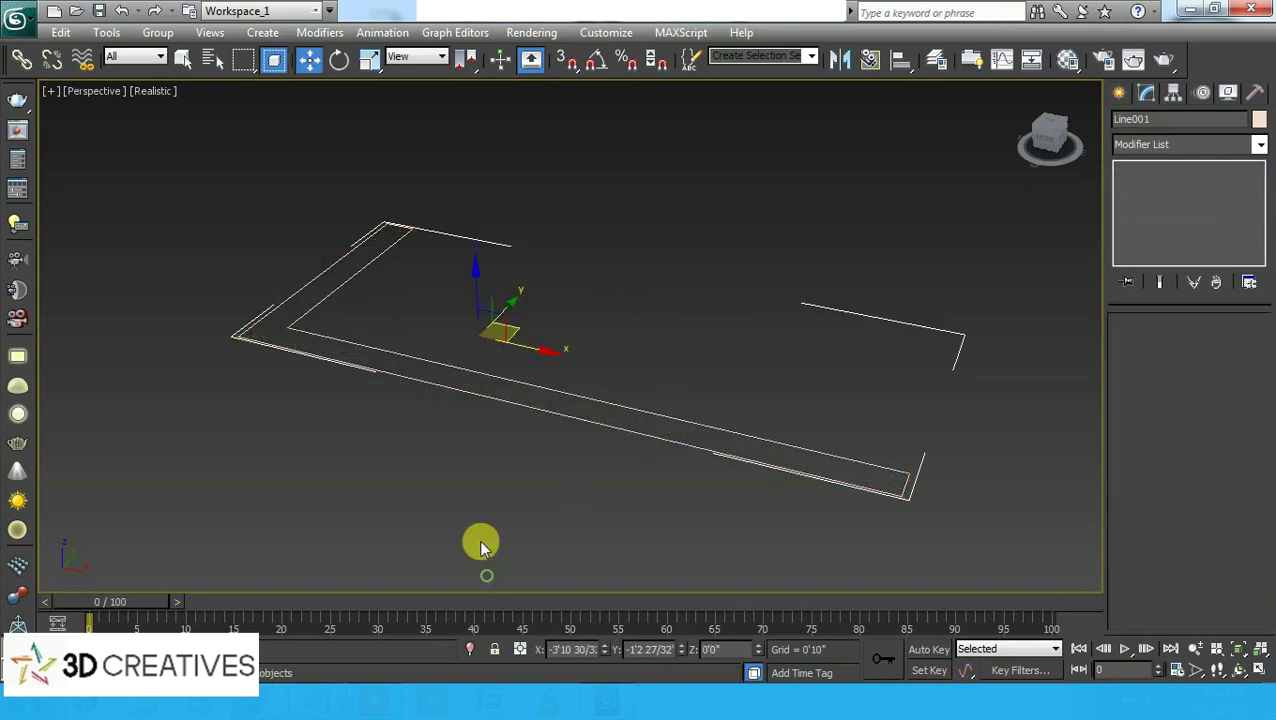
mouse_move(484, 541)
middle_mouse_down("alt")
mouse_move(392, 469)
mouse_move(506, 474)
middle_mouse_up("alt")
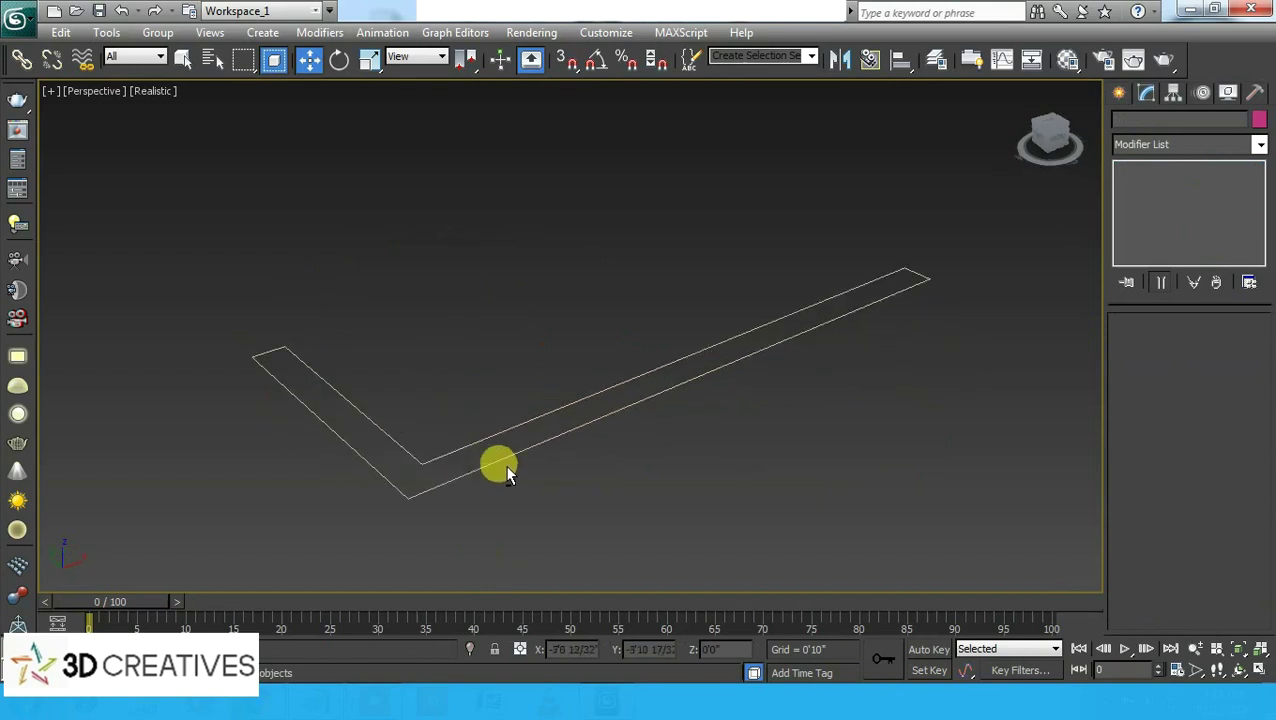
- Change the L outline's object colour to pale cream
left_click(504, 459)
left_click(1259, 119)
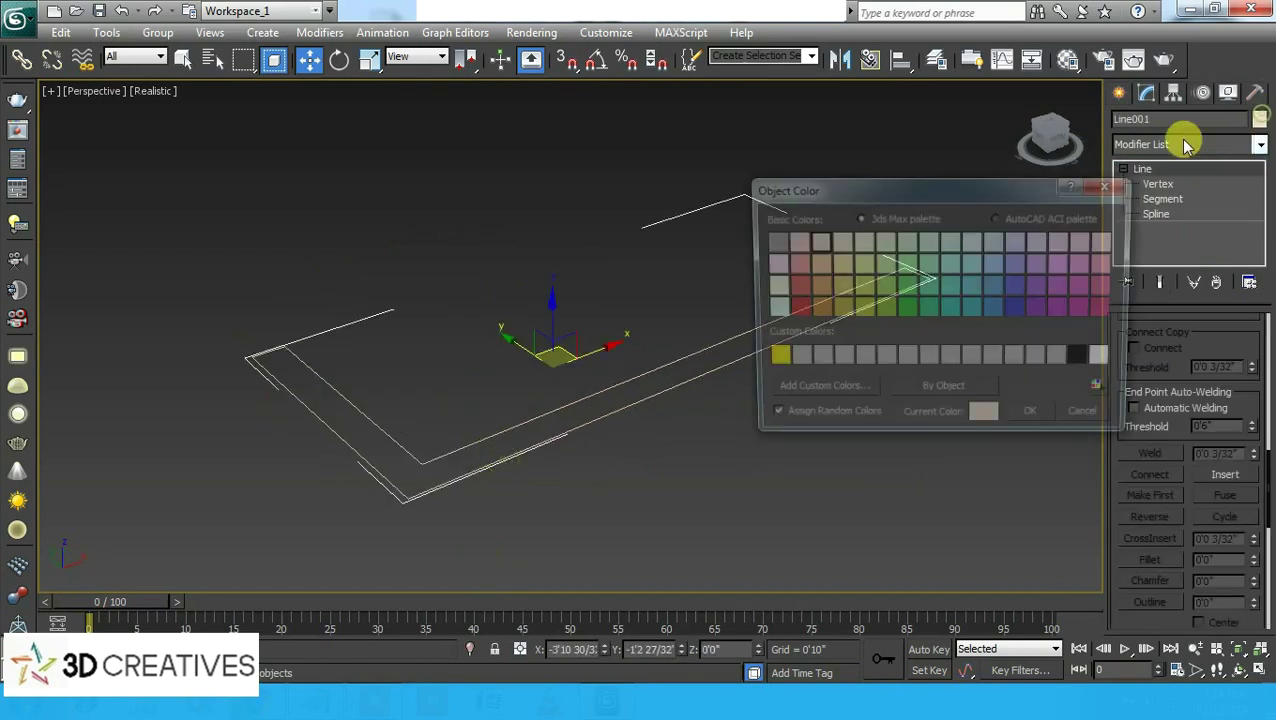
left_click(1036, 420)
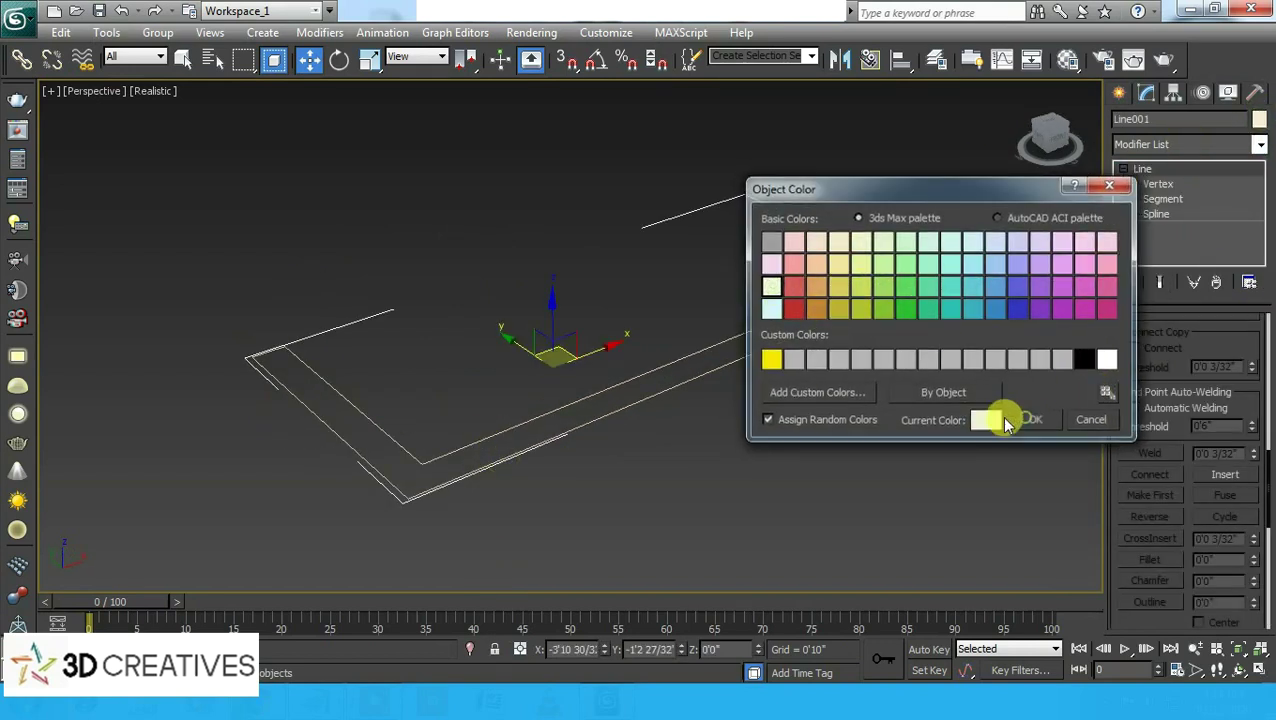
left_click(877, 427)
- Add an Extrude modifier with Amount 3'0" to raise the L into a wall
left_click(822, 327)
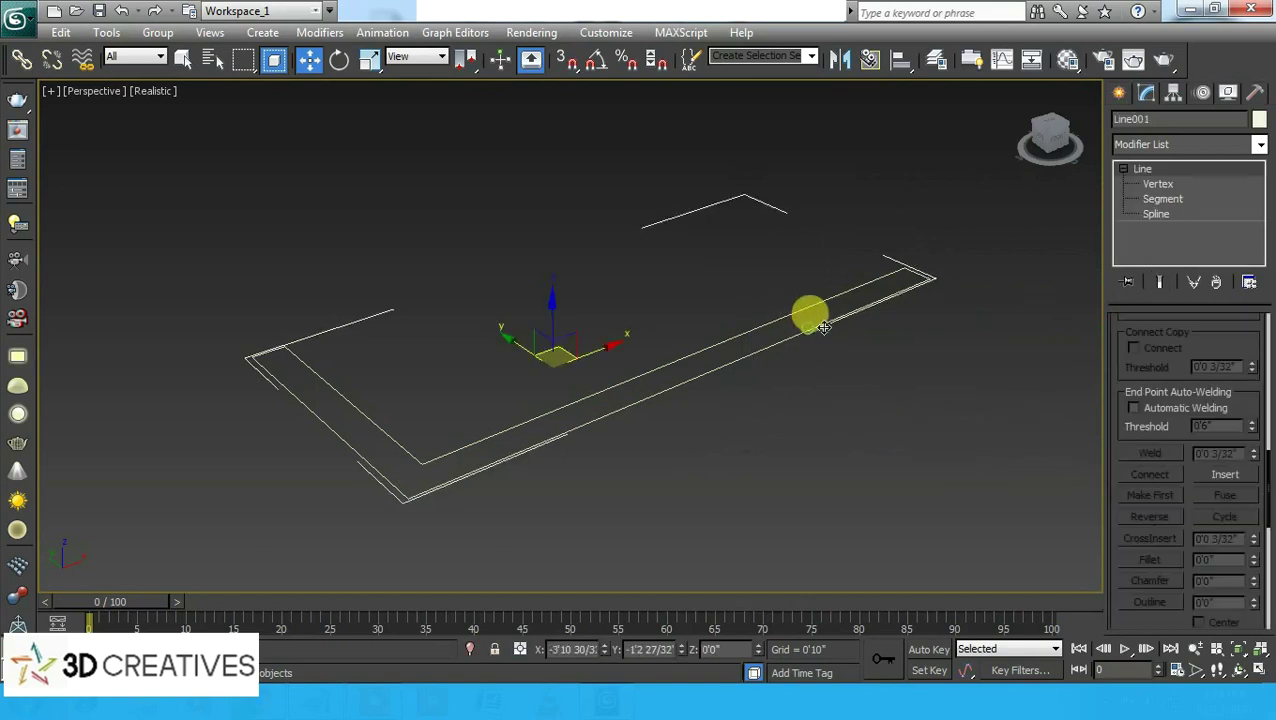
left_click(1259, 144)
key("e")
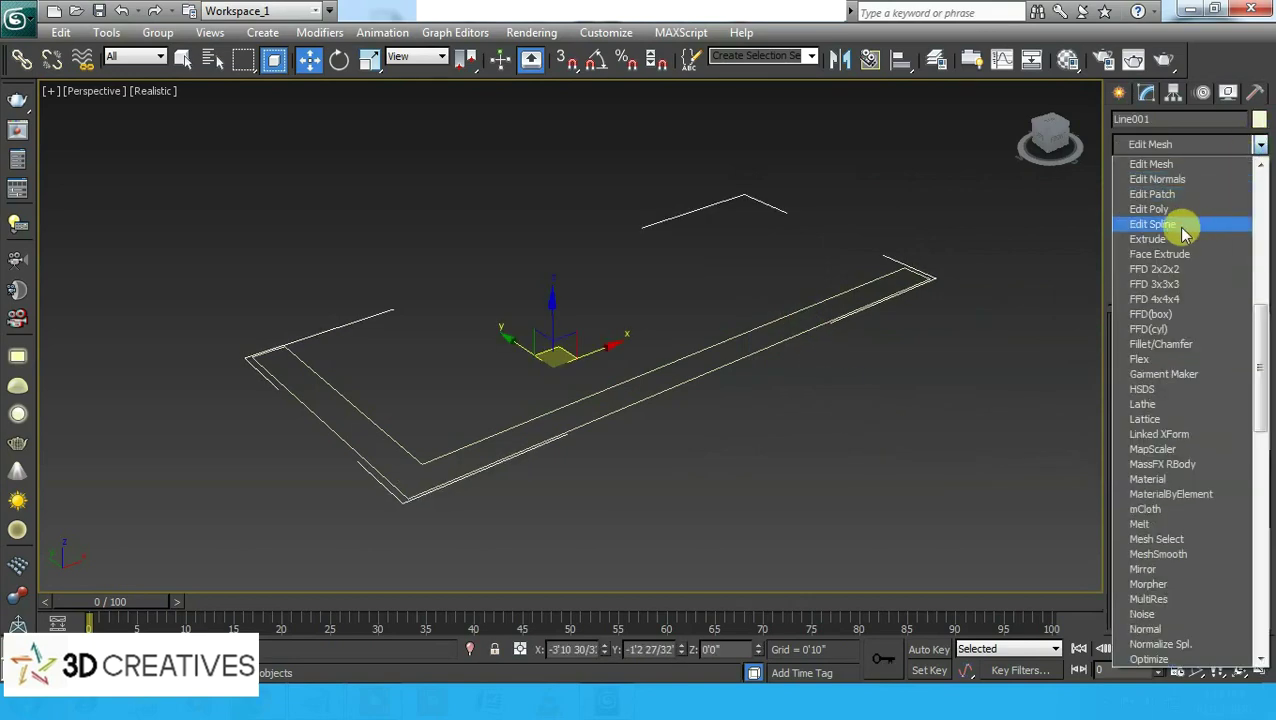
left_click(1181, 241)
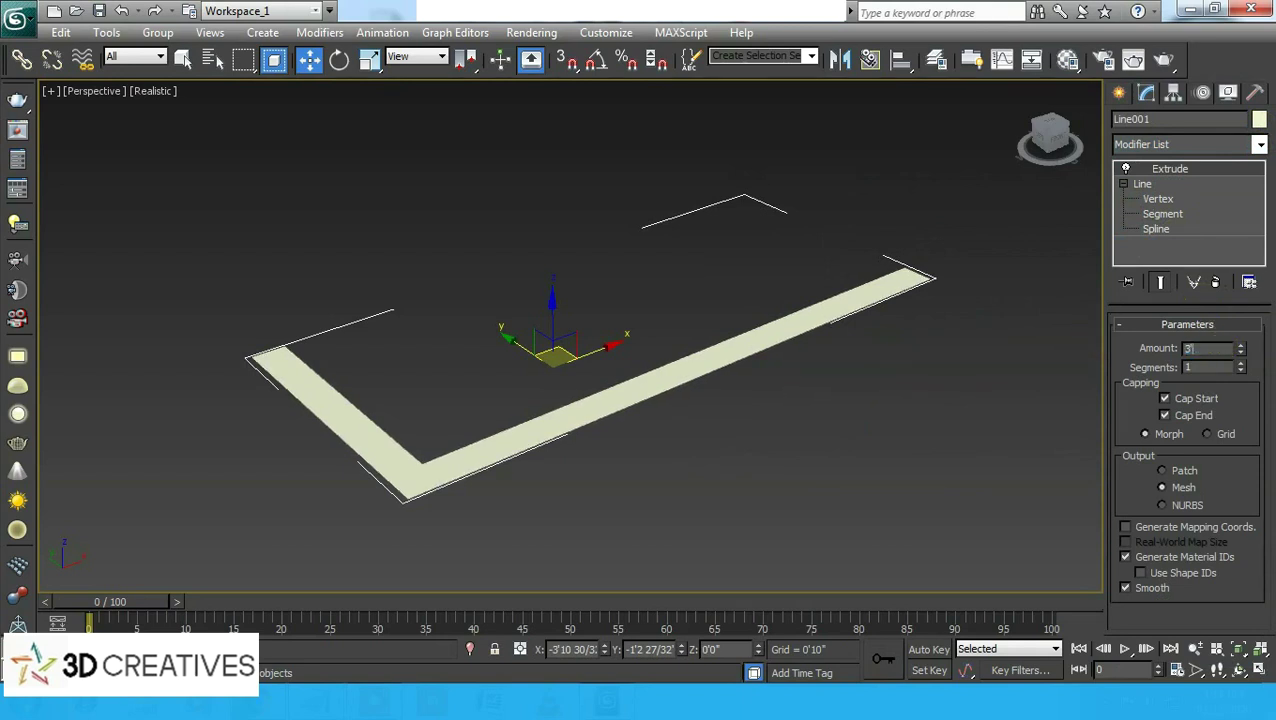
key("Return")
left_click(756, 453)
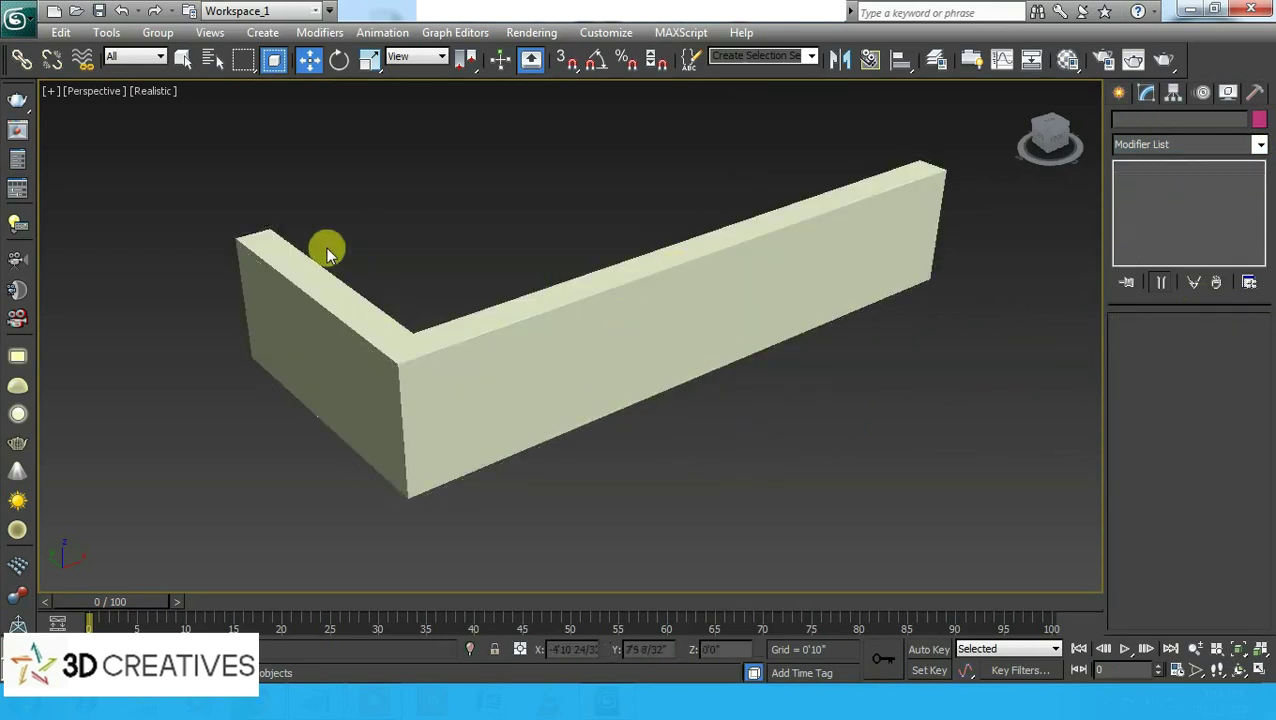
left_click(688, 268)
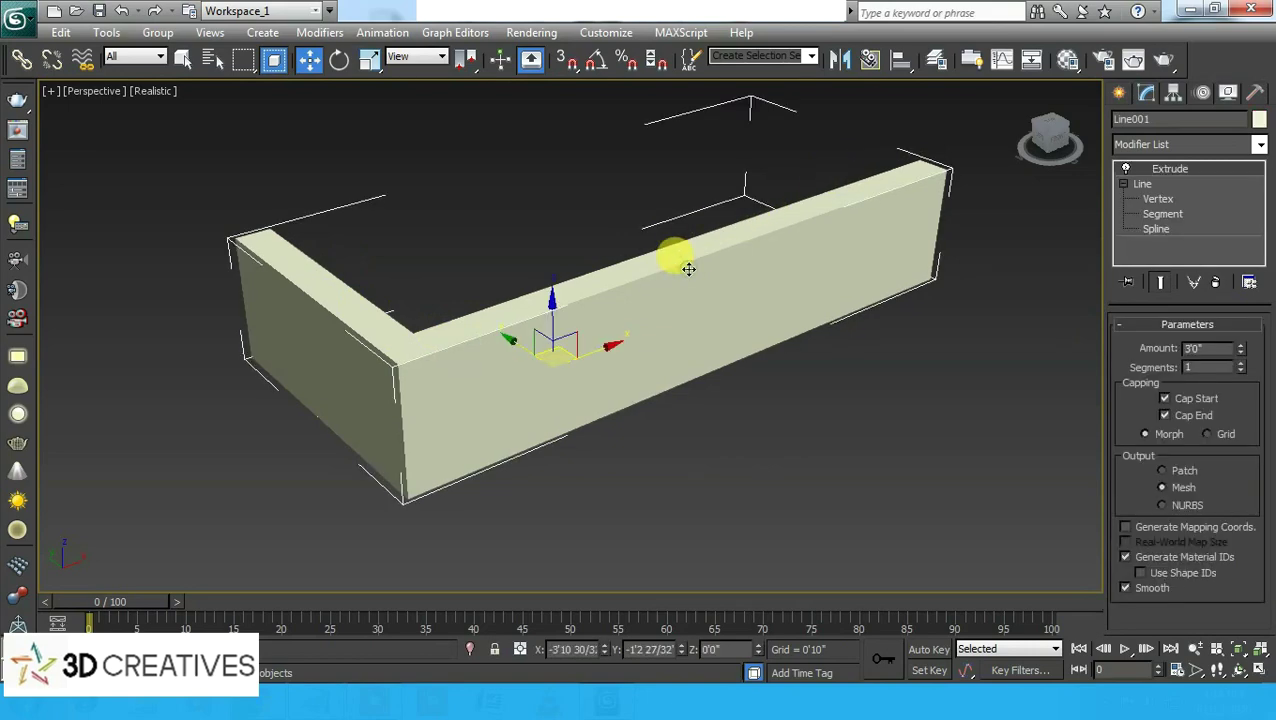
mouse_move(863, 343)
middle_mouse_down("alt")
mouse_move(664, 313)
mouse_move(846, 322)
mouse_move(865, 344)
middle_mouse_up("alt")
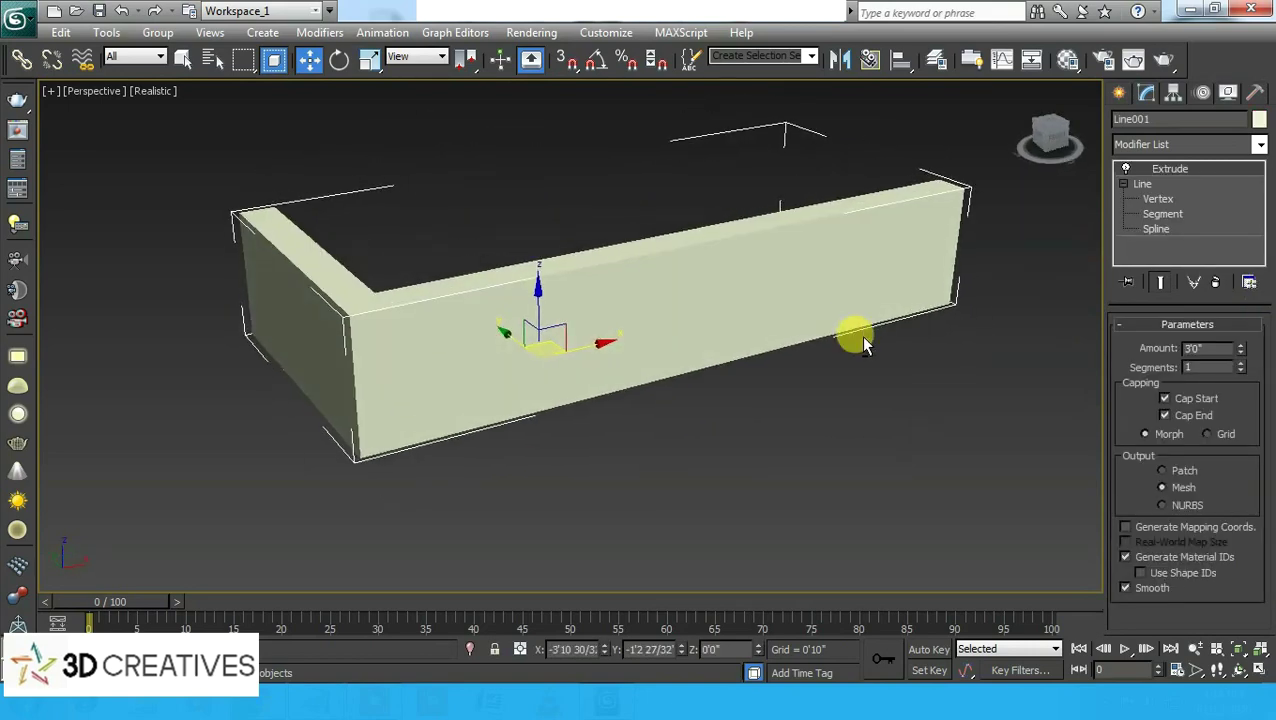
- Start a new Line in the four-view layout with 3D snapping turned on
left_click(1119, 93)
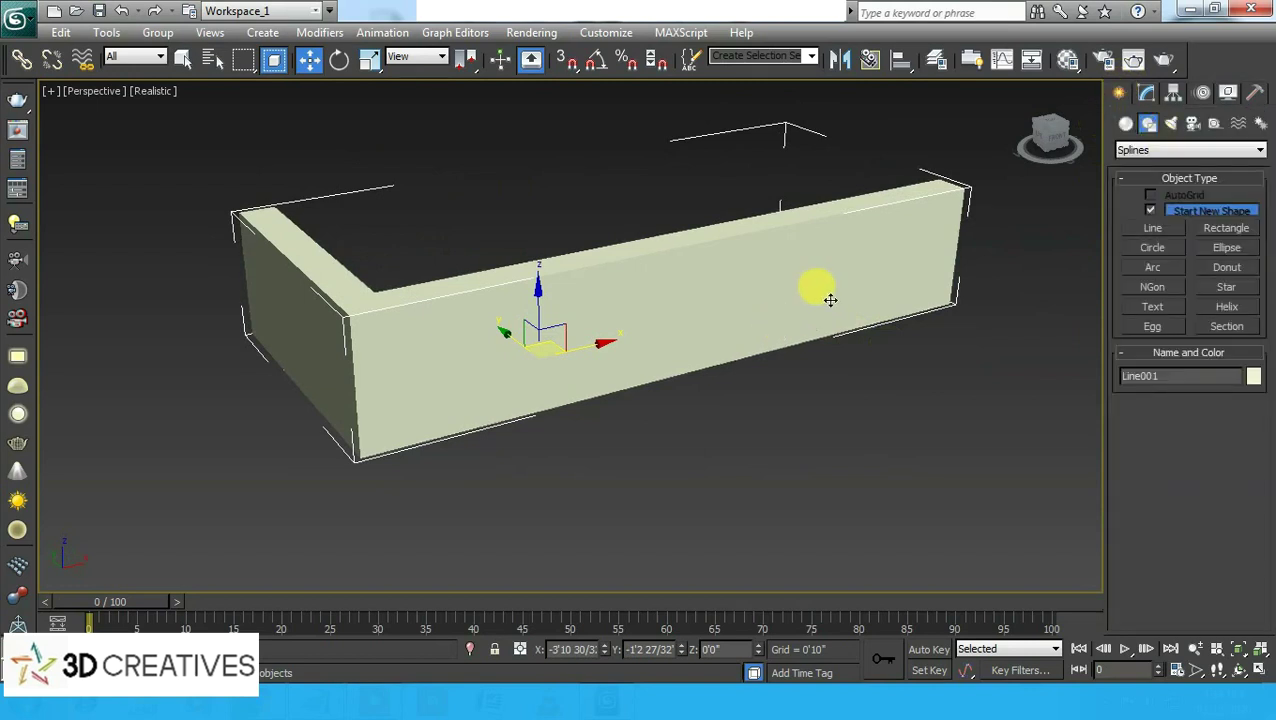
middle_click_drag(830, 300, 790, 333)
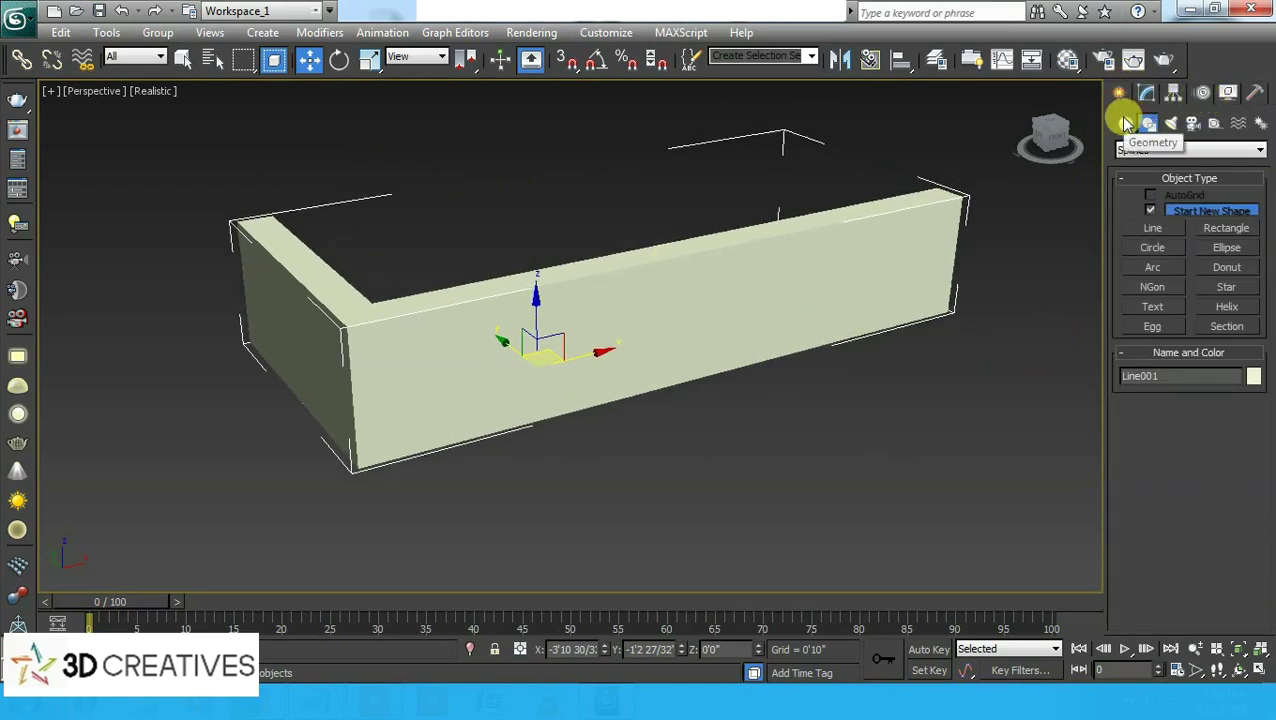
left_click(1155, 228)
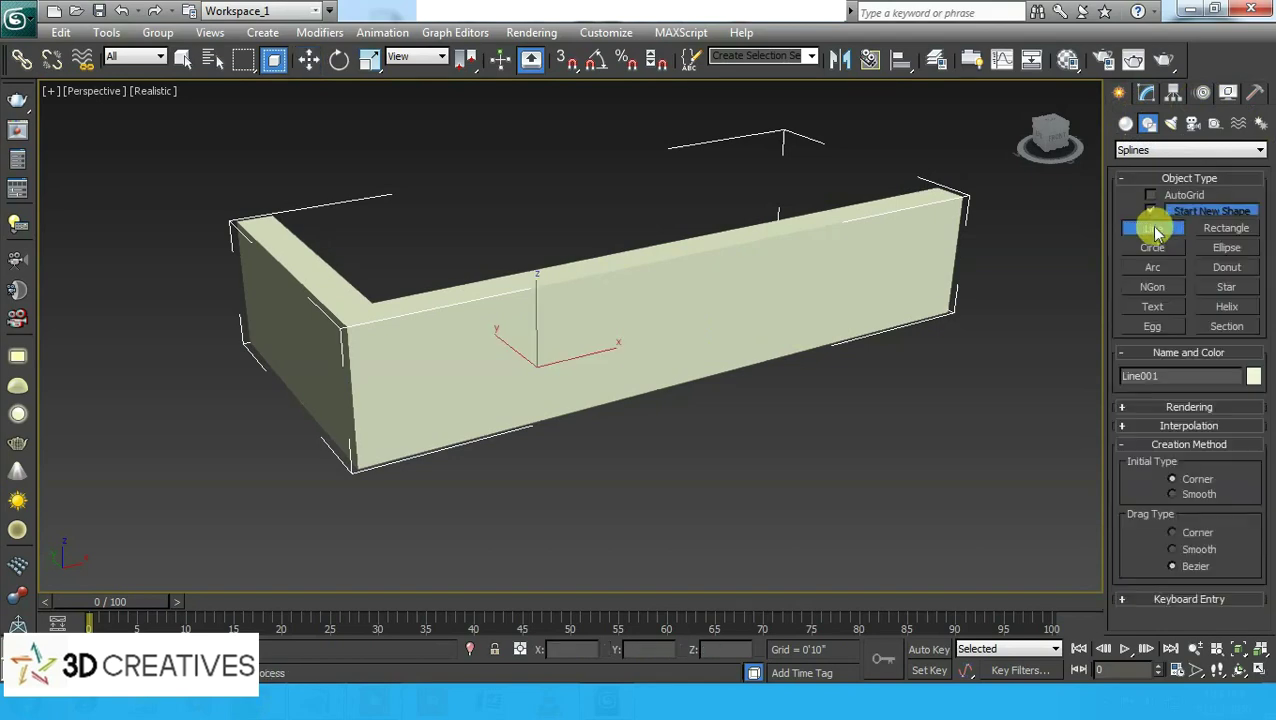
key("alt+w")
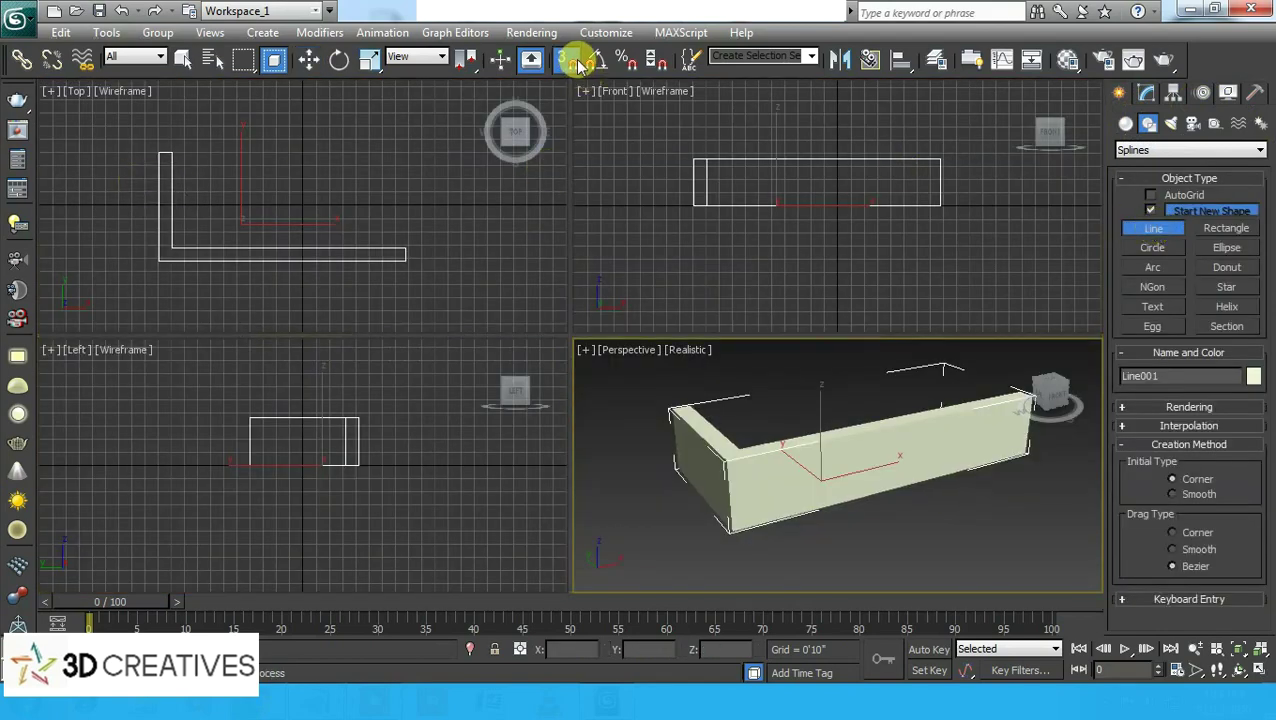
left_click(570, 62)
- Snap Line002 along the wall's top-edge corners, then switch to Move with snapping off
left_click(160, 150)
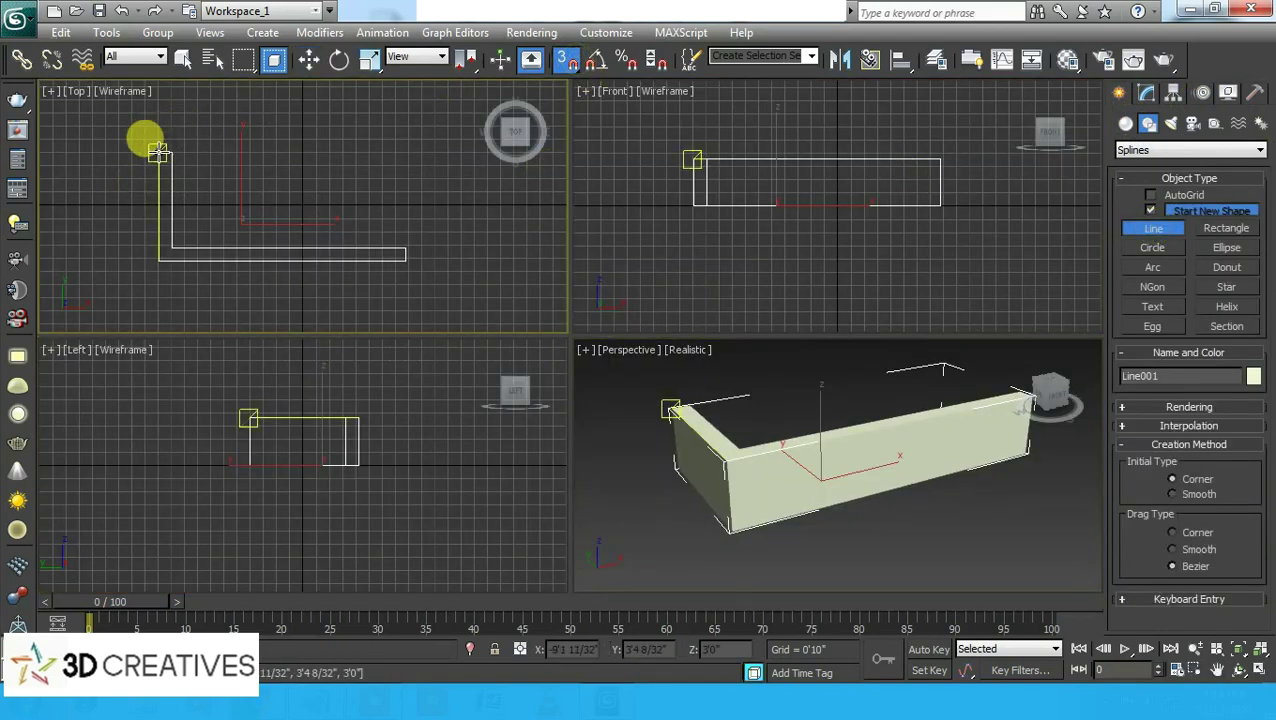
left_click(158, 262)
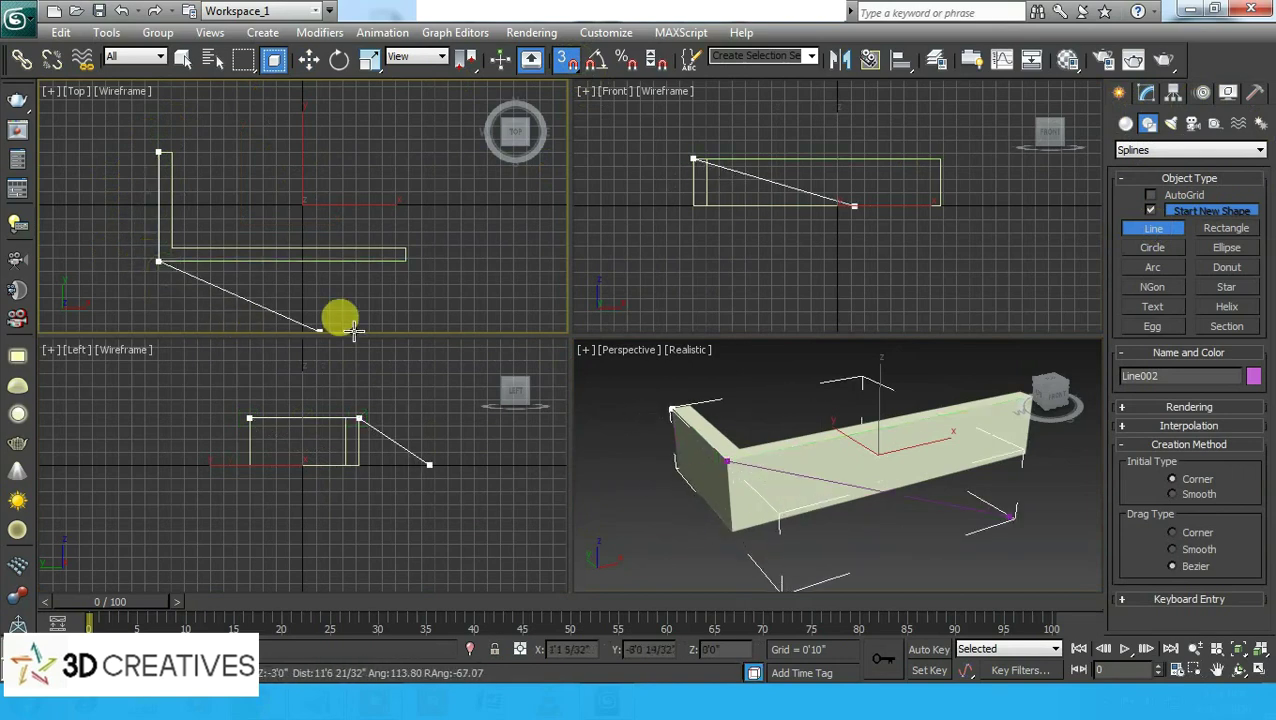
right_click(410, 124)
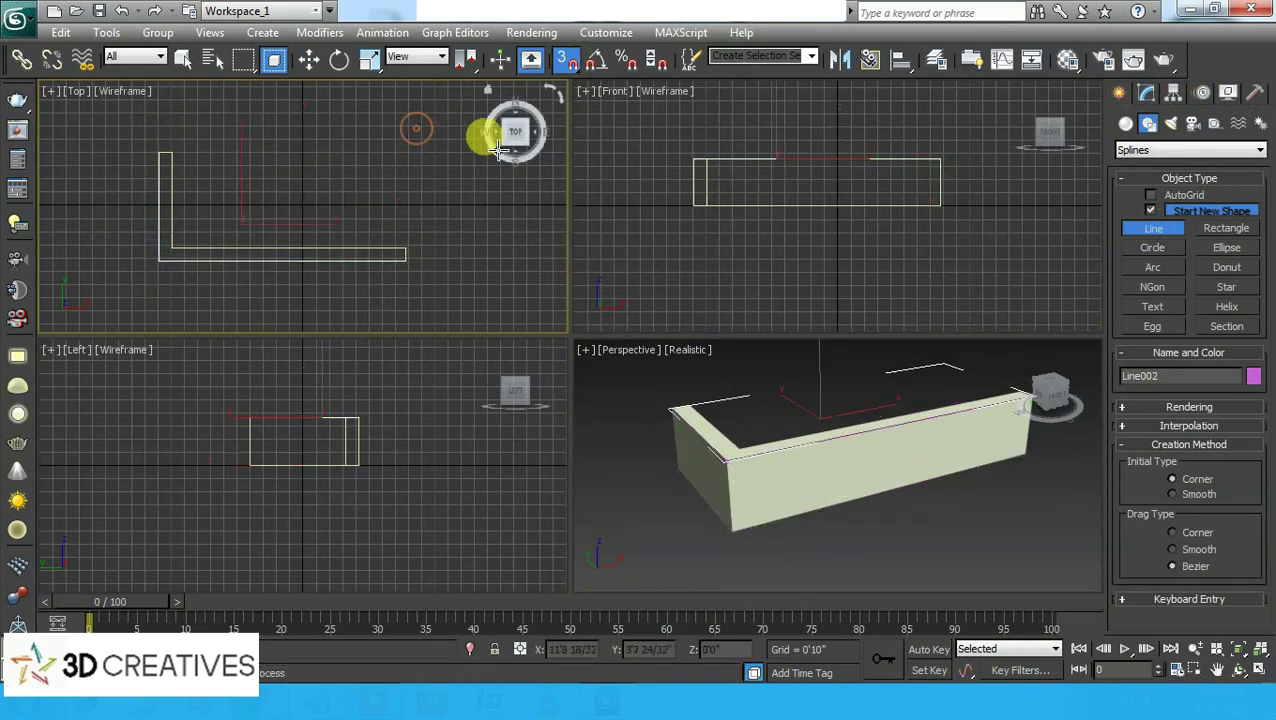
left_click(309, 62)
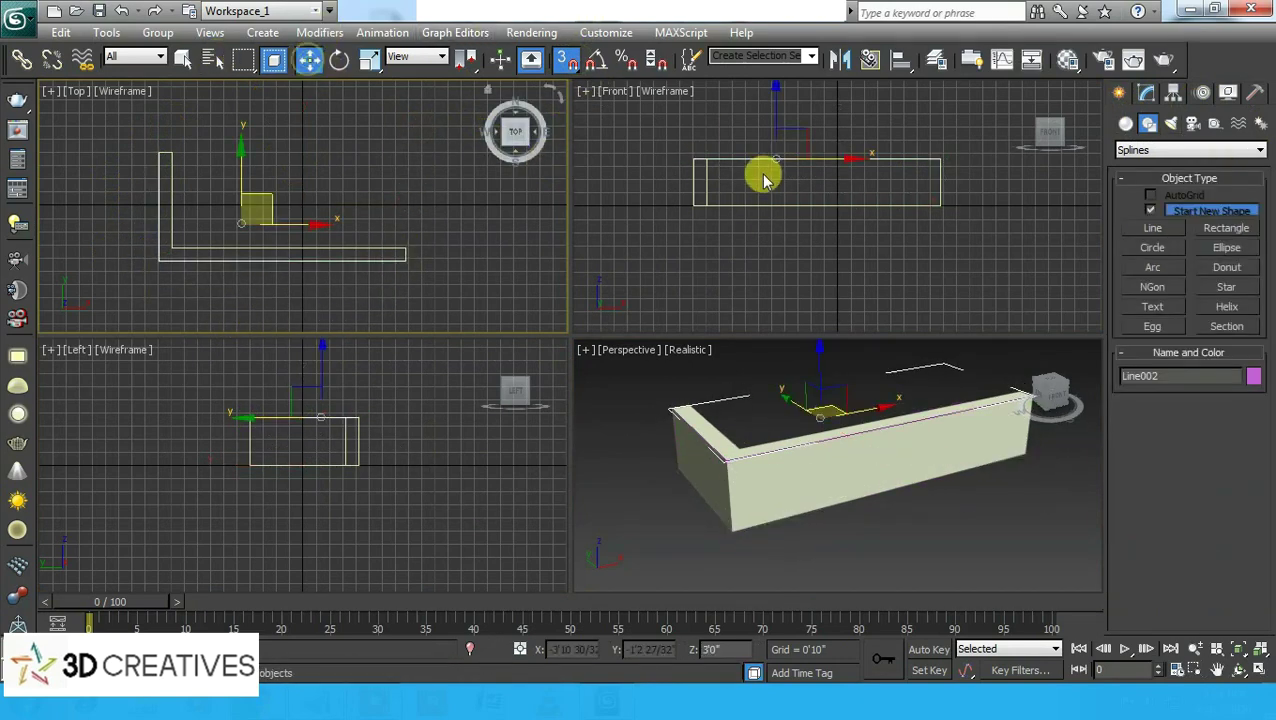
left_click(566, 59)
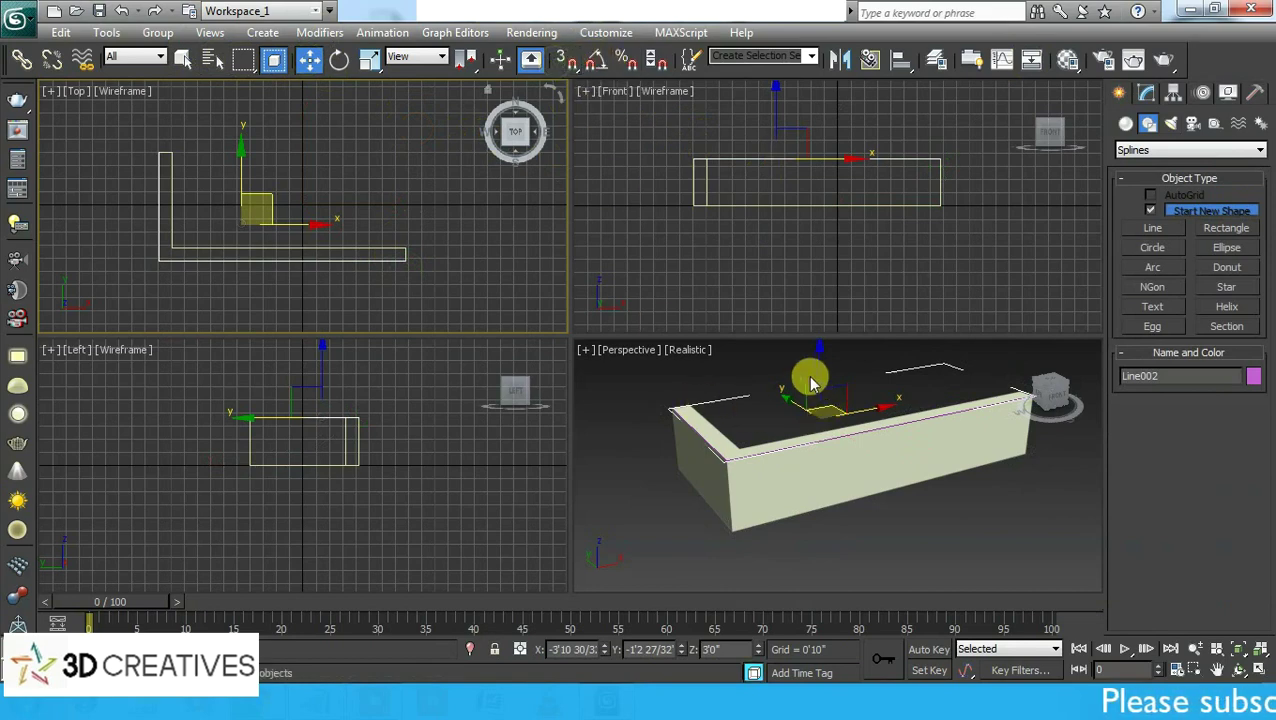
- Start a separate Line shape and maximize and zoom the Left view beside the wall
left_click(812, 370)
key("alt+w")
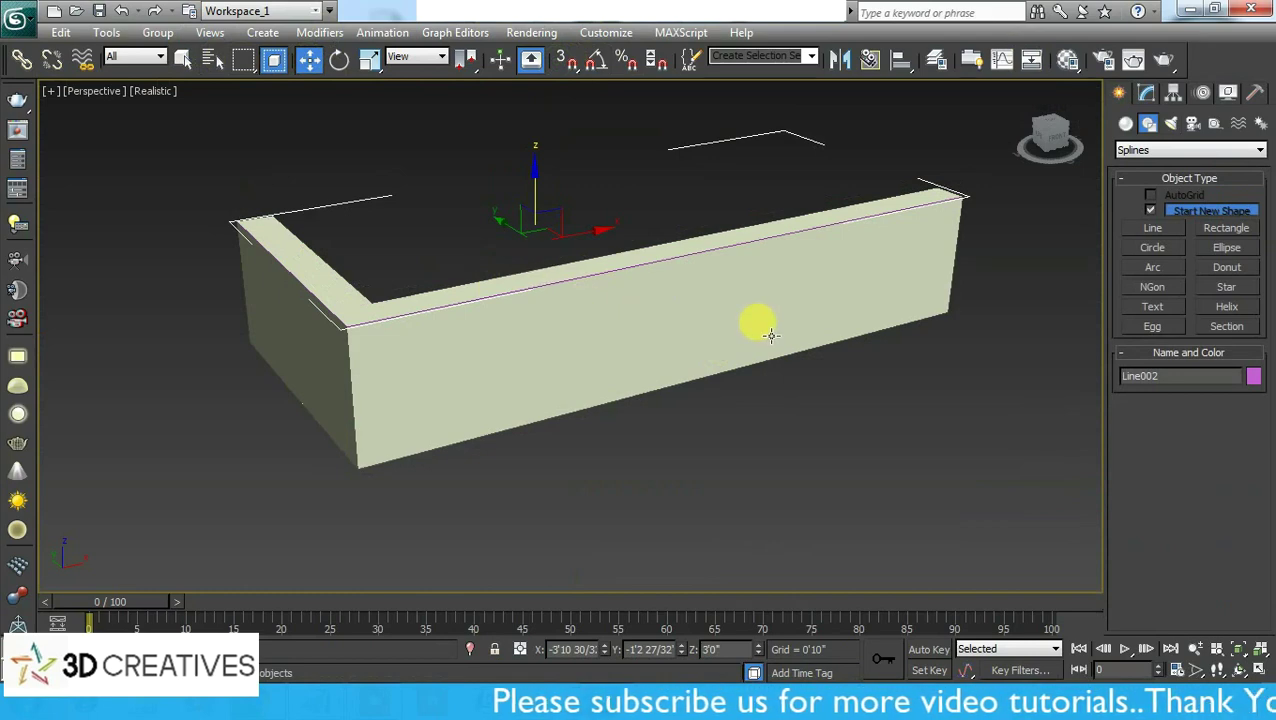
key("alt+w")
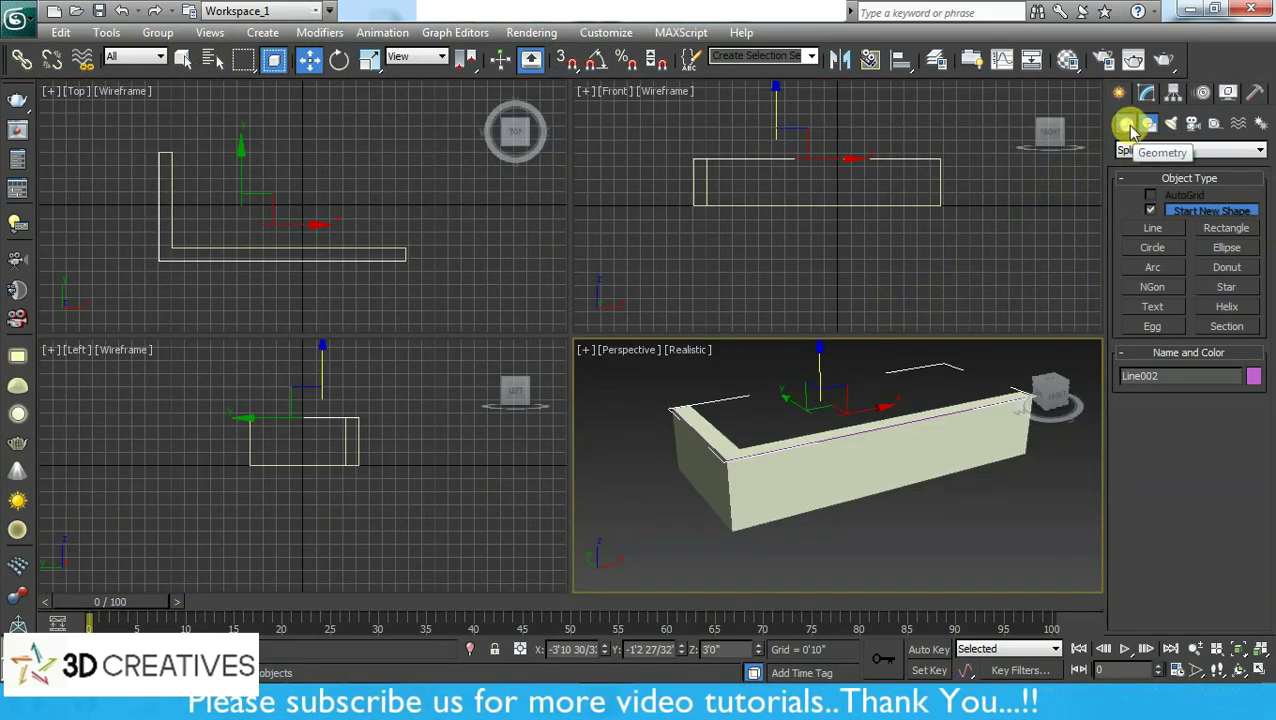
left_click(1127, 123)
left_click(1150, 123)
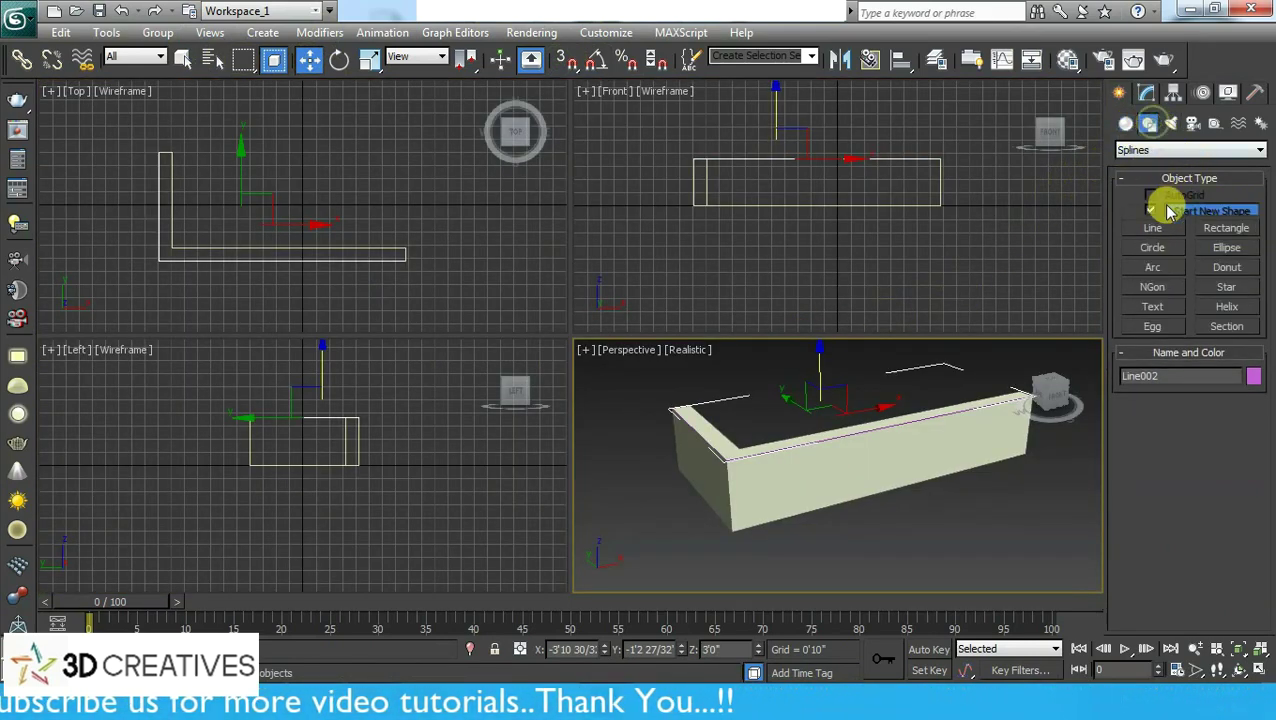
left_click(1153, 228)
right_click(385, 457)
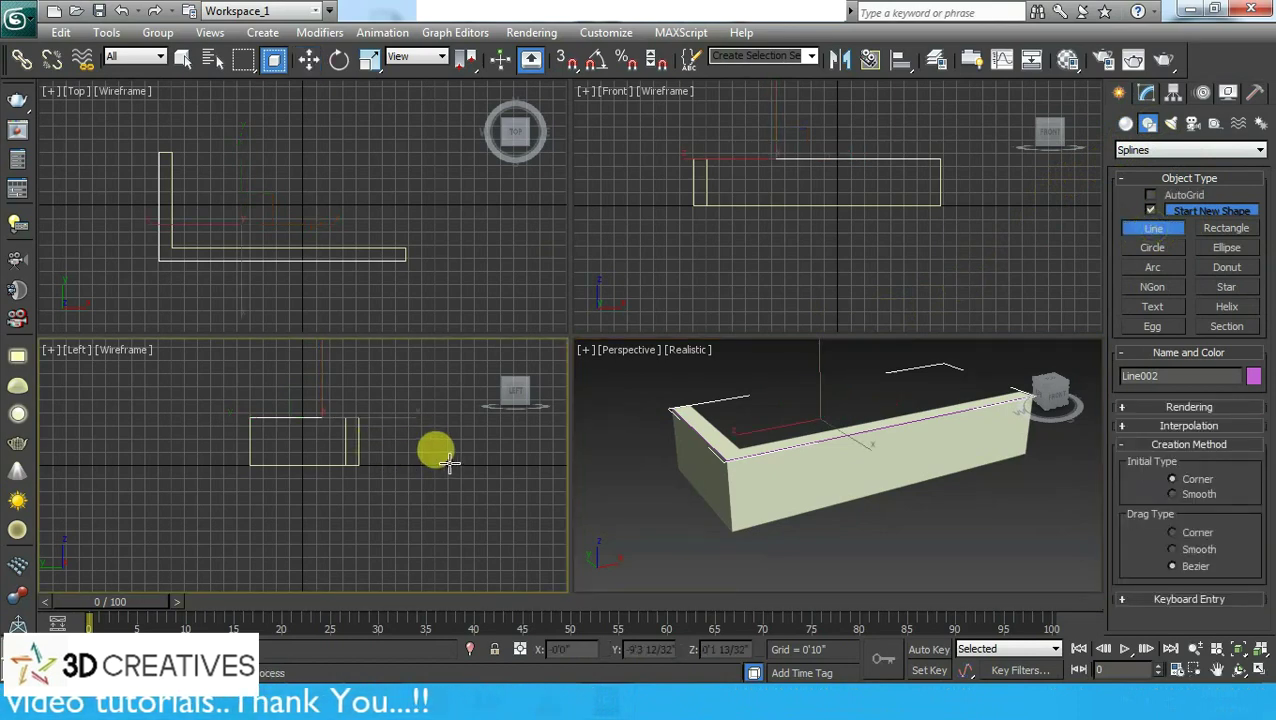
key("alt+w")
scroll(641, 319, "up", 3)
scroll(644, 329, "up", 3)
scroll(641, 330, "up", 2)
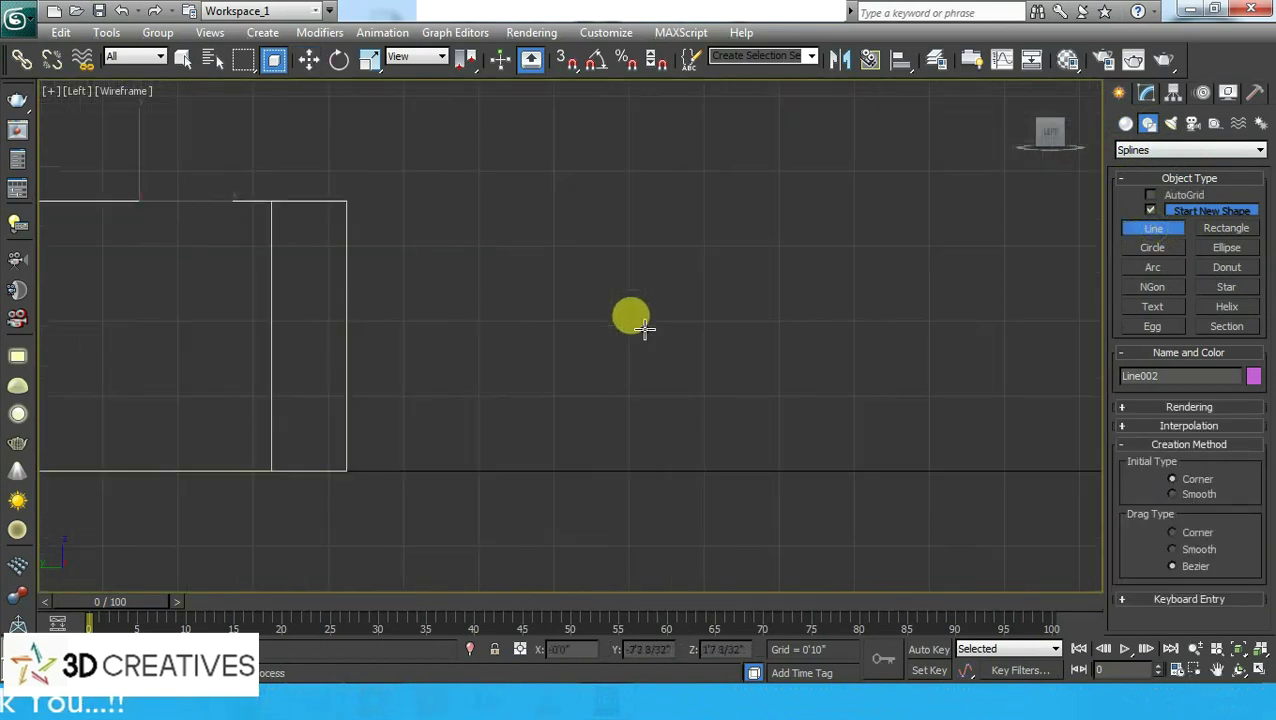
scroll(578, 256, "up", 3)
scroll(570, 245, "down", 2)
scroll(636, 316, "down", 2)
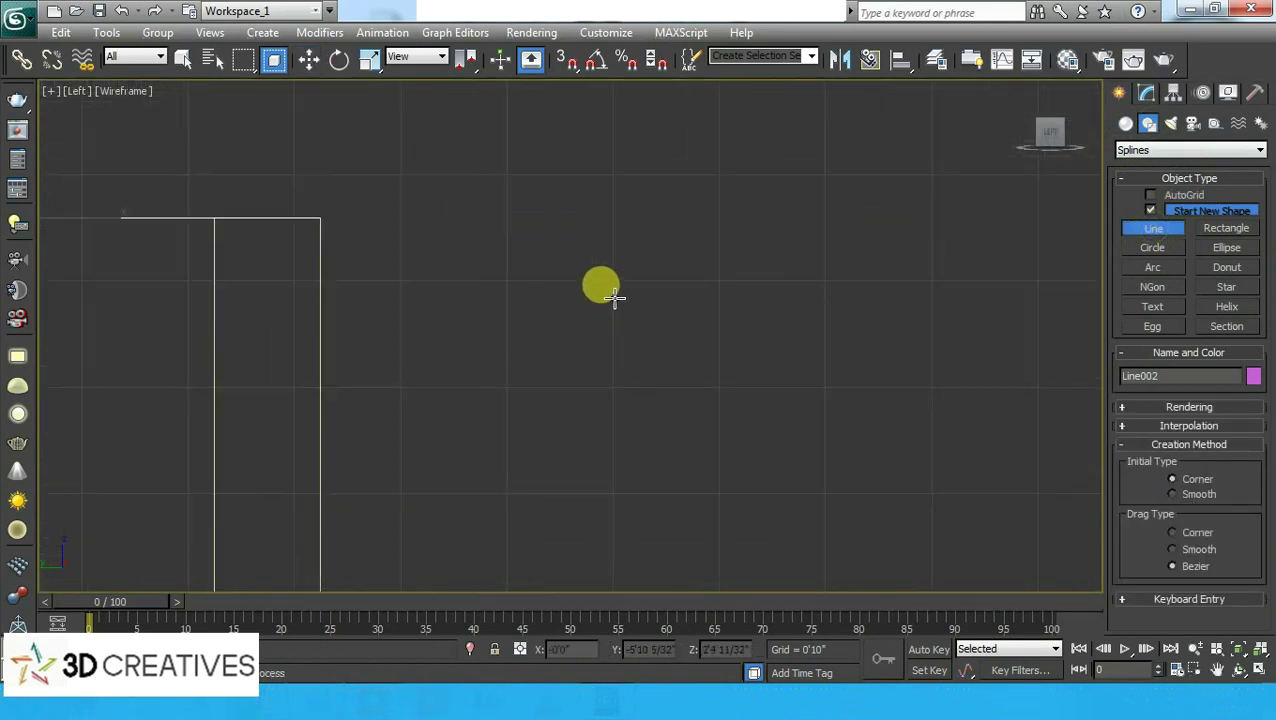
- Draw the stepped two-step profile outline and close the spline back at its start point
left_click(615, 280)
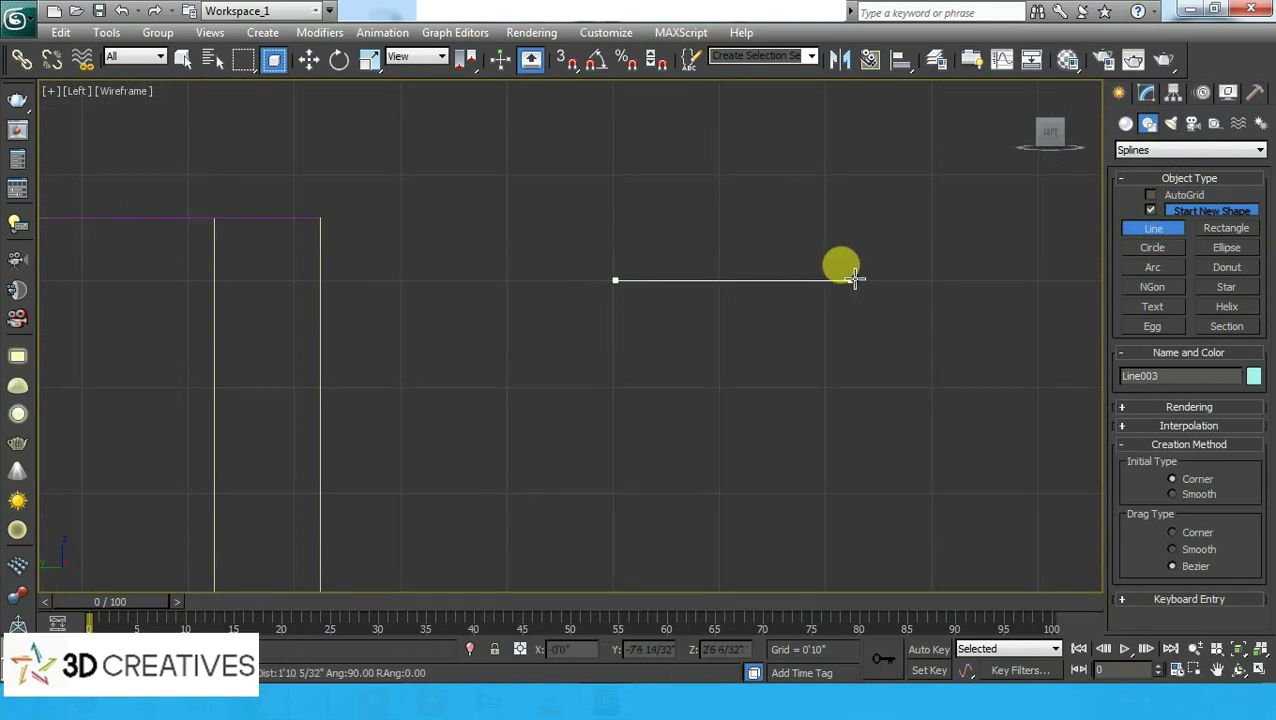
left_click(918, 280)
left_click(918, 347)
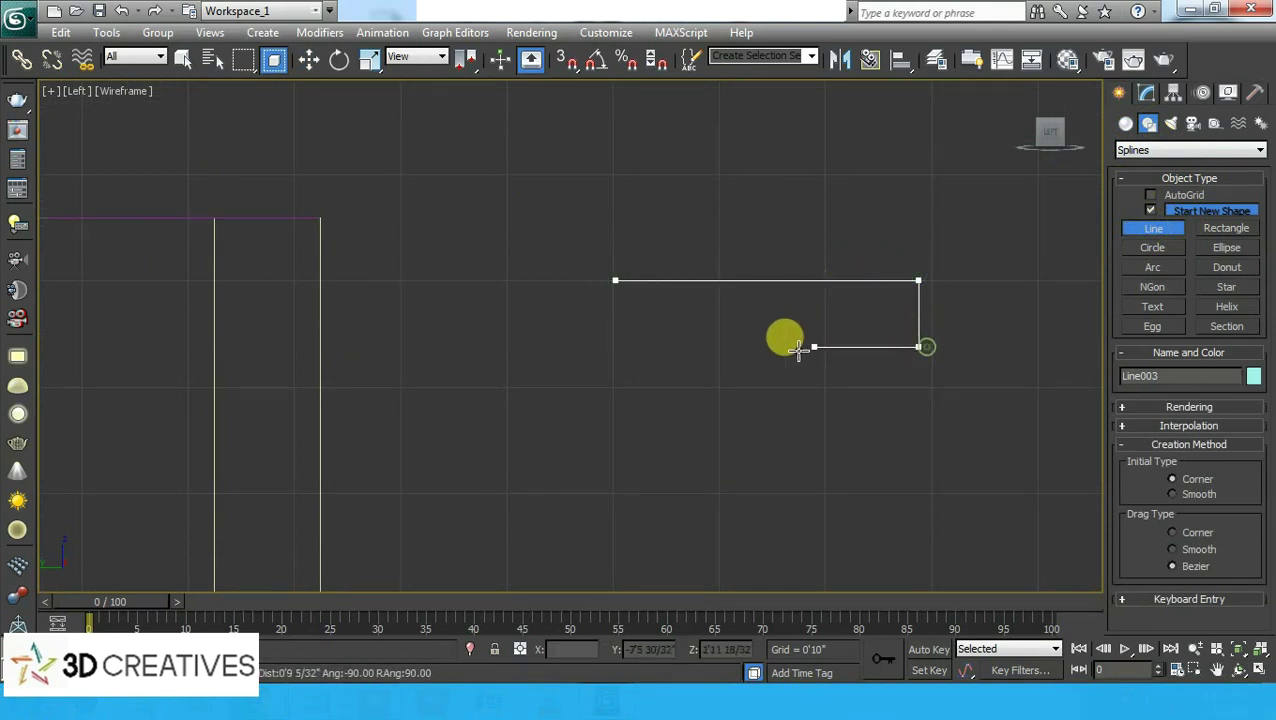
left_click(818, 347)
left_click(818, 400)
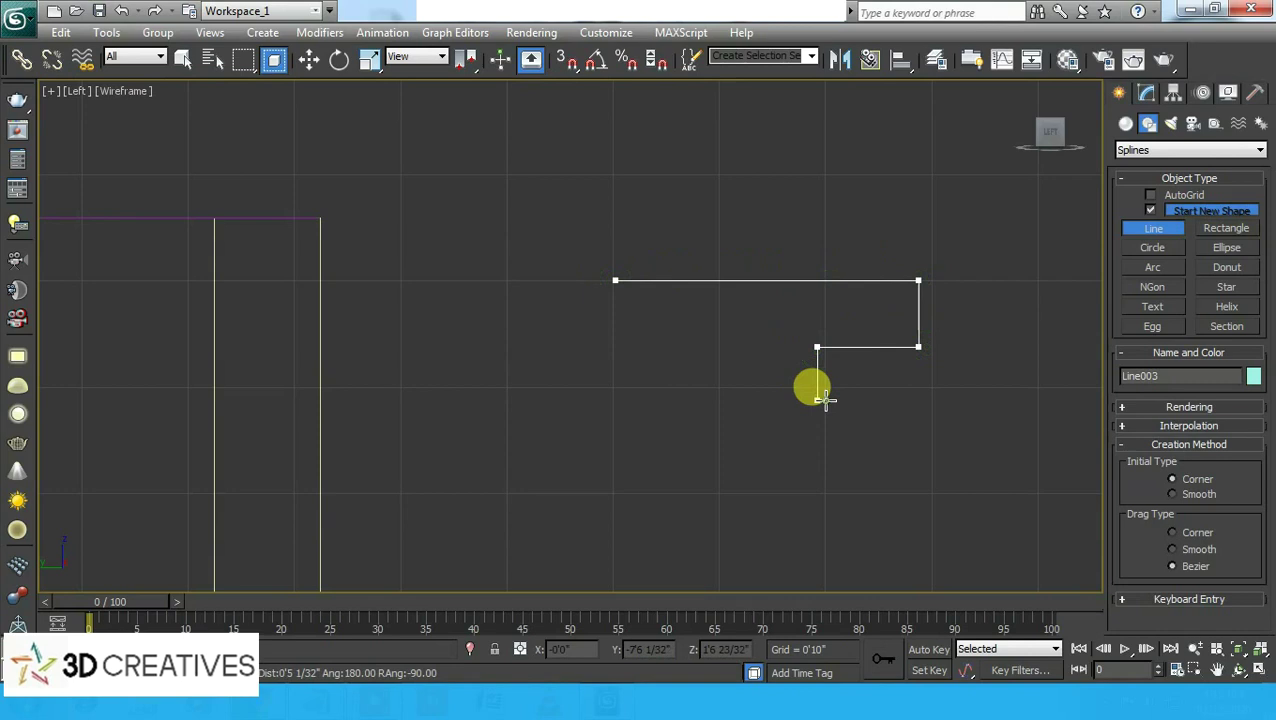
left_click(726, 400)
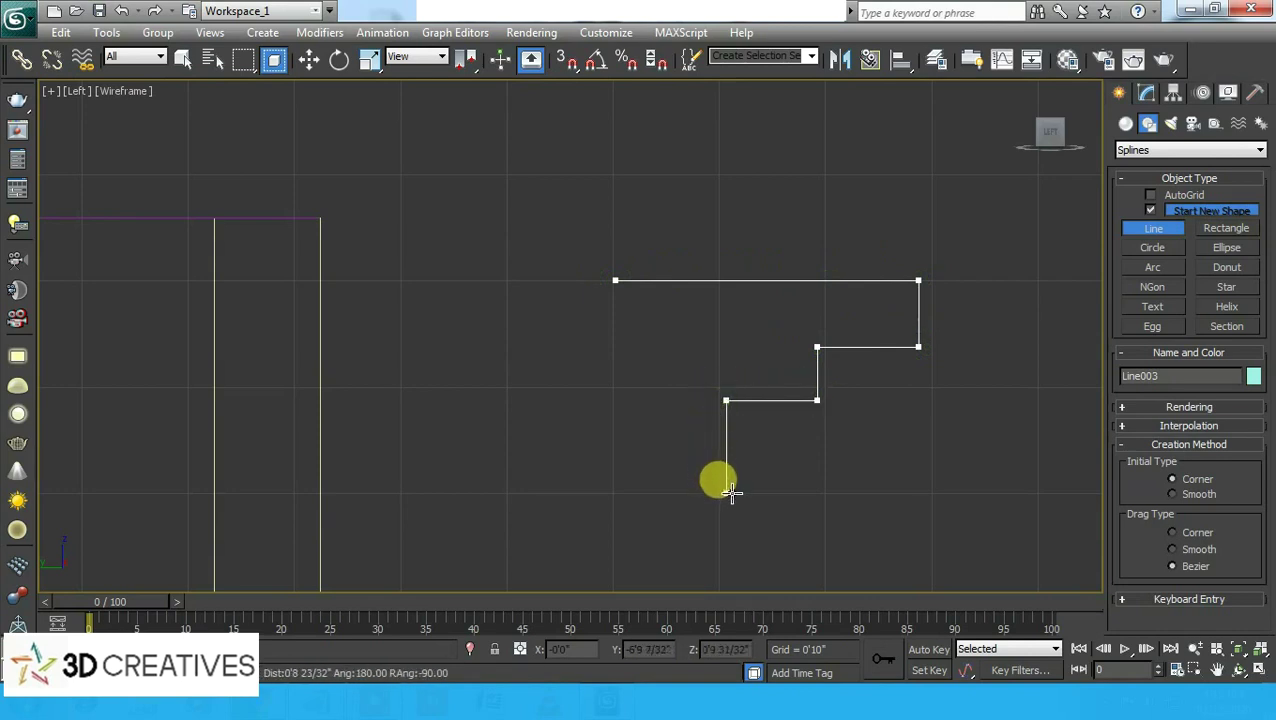
left_click(731, 492)
left_click(617, 493)
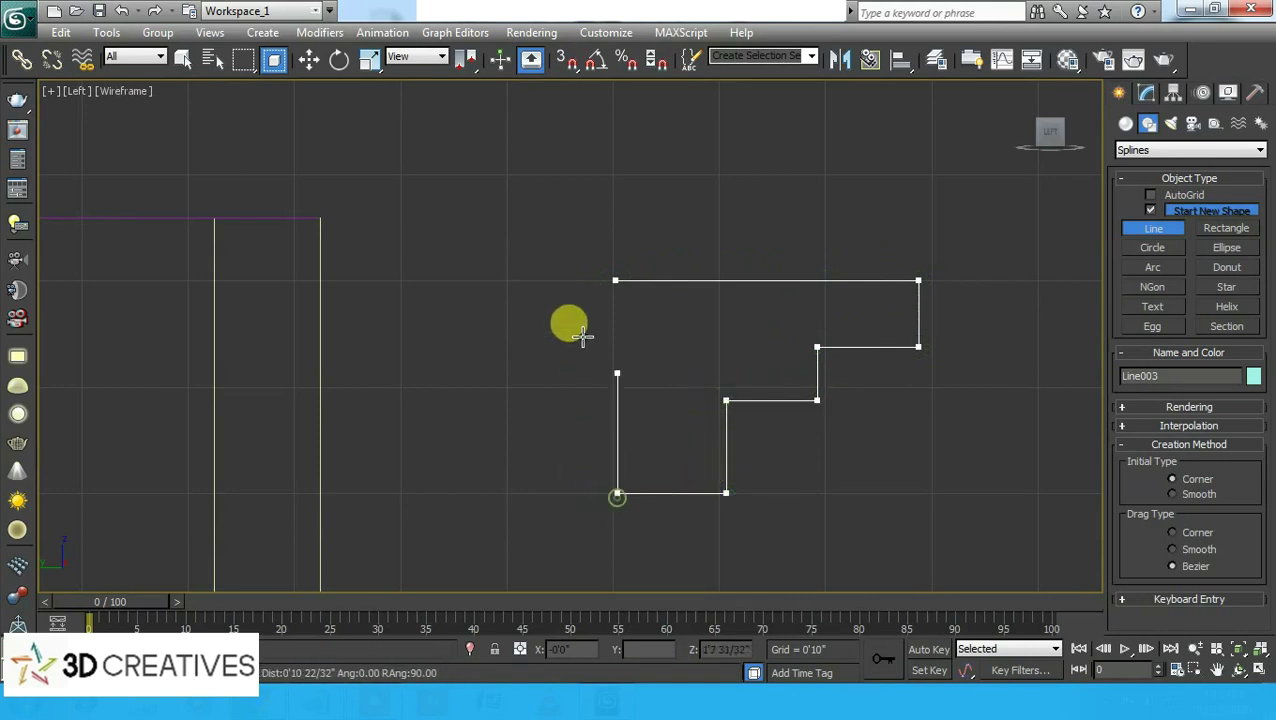
left_click(615, 281)
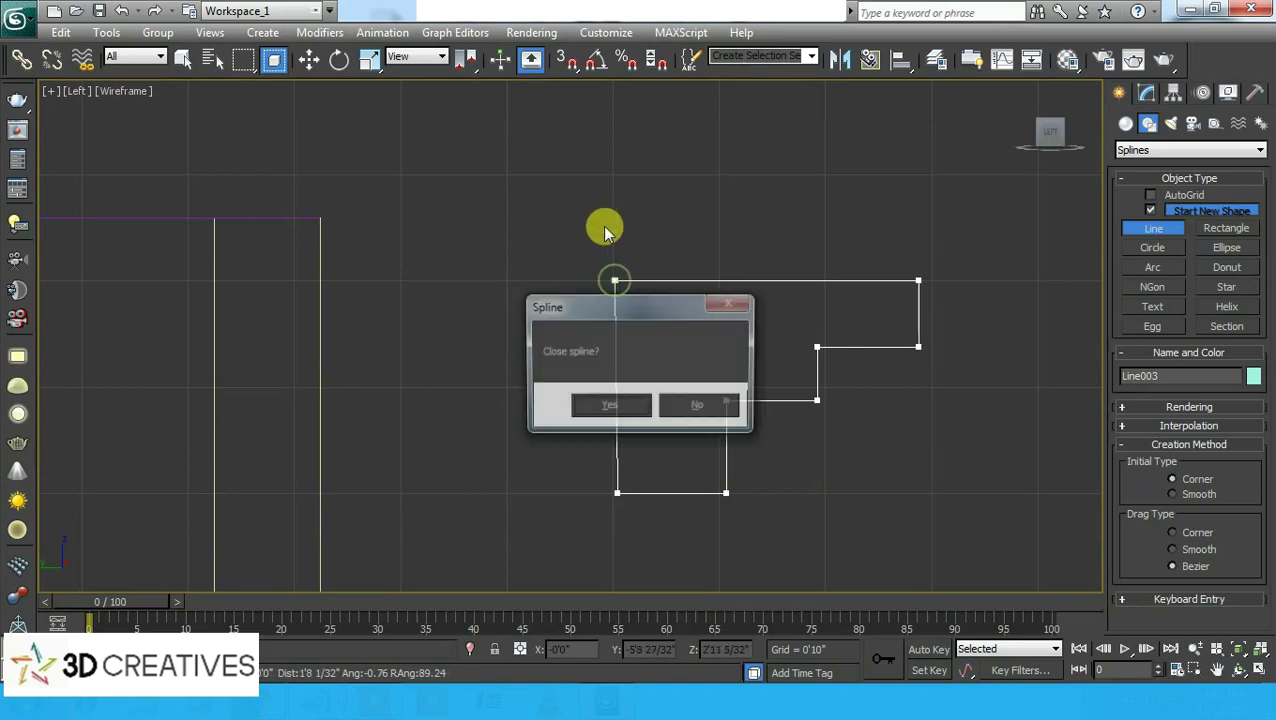
left_click(612, 405)
- At Vertex level on Line003, lower the middle step corners slightly
left_click(1145, 93)
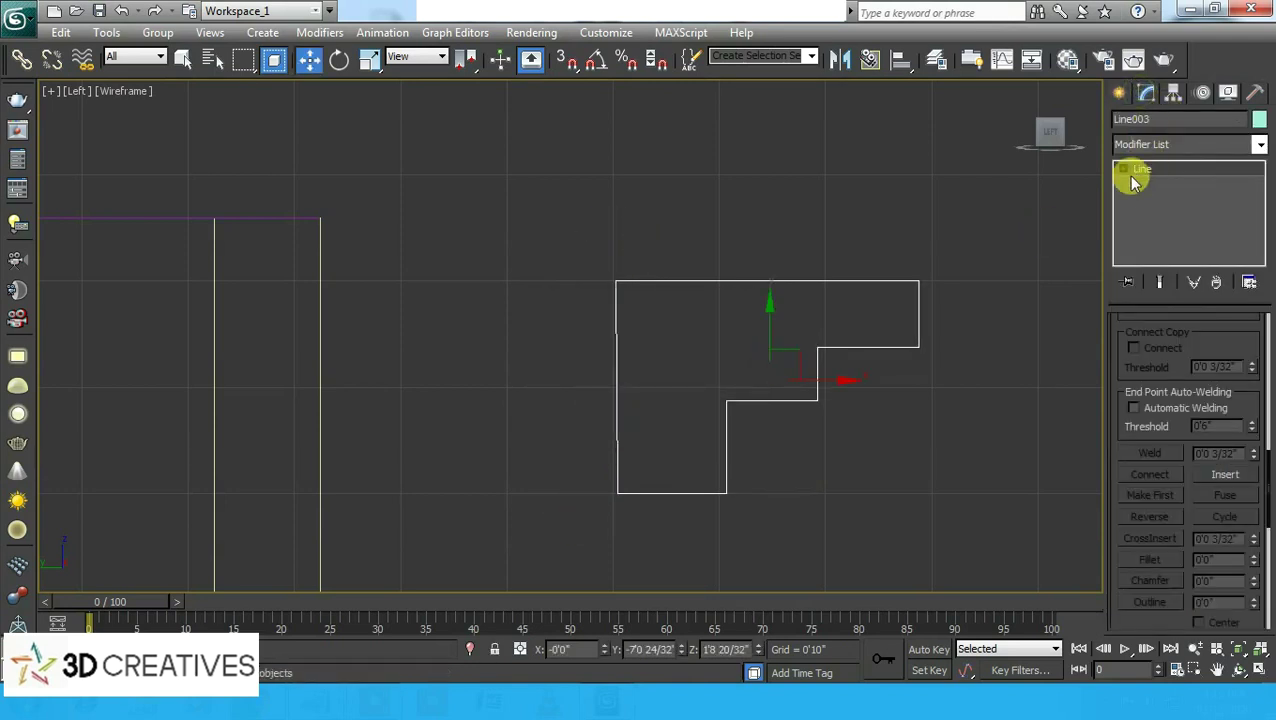
left_click(1158, 184)
scroll(611, 447, "up", 3)
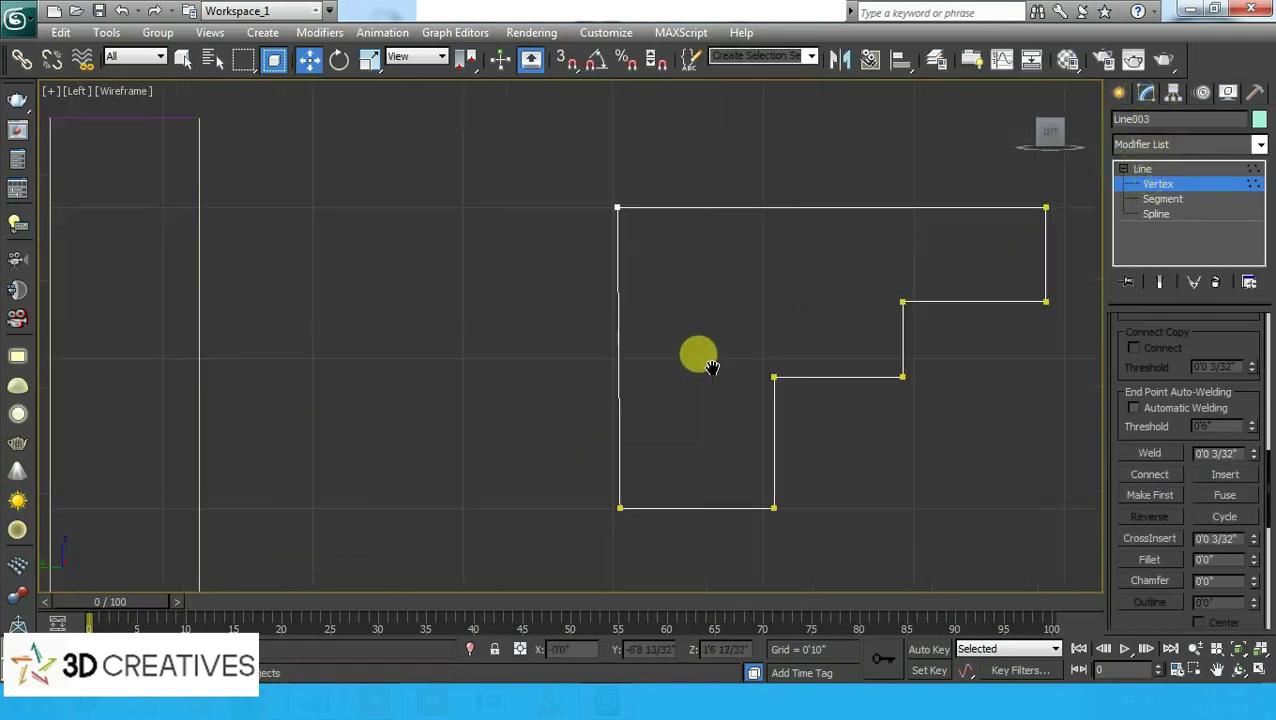
left_click_drag(662, 452, 606, 532)
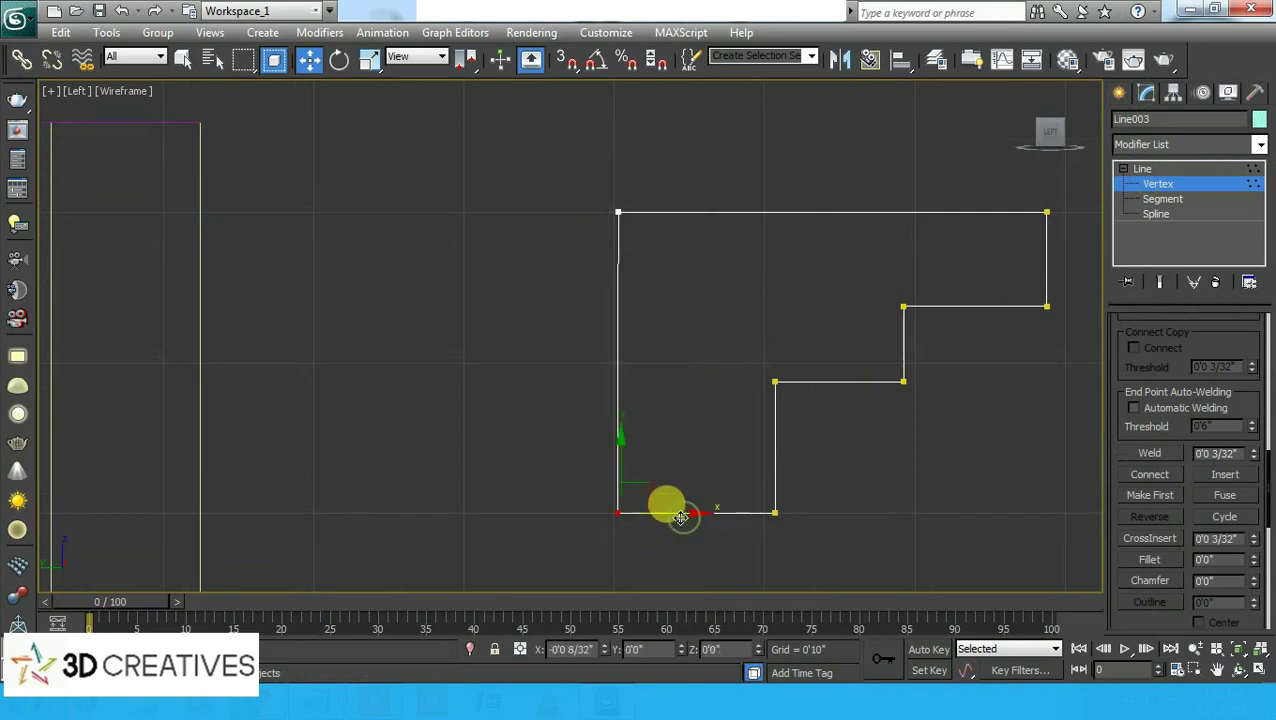
left_click(709, 400)
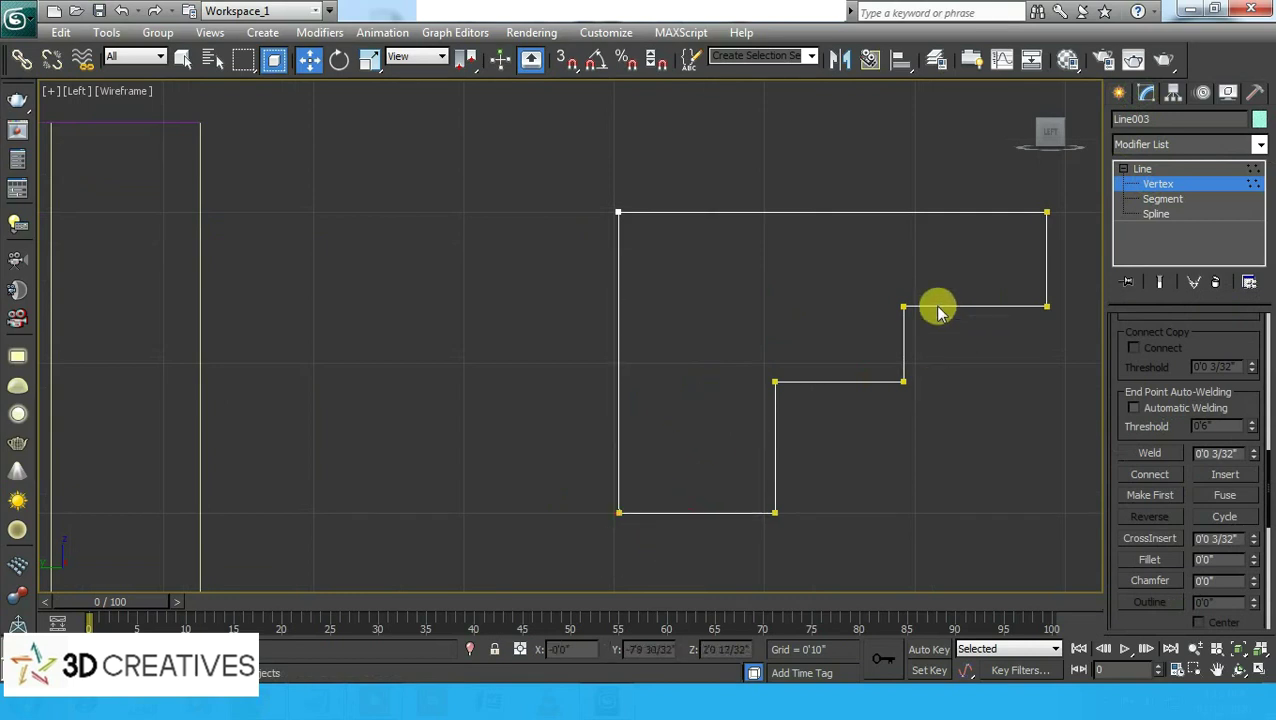
scroll(777, 324, "down", 2)
left_click_drag(619, 302, 893, 430)
left_click_drag(862, 266, 862, 276)
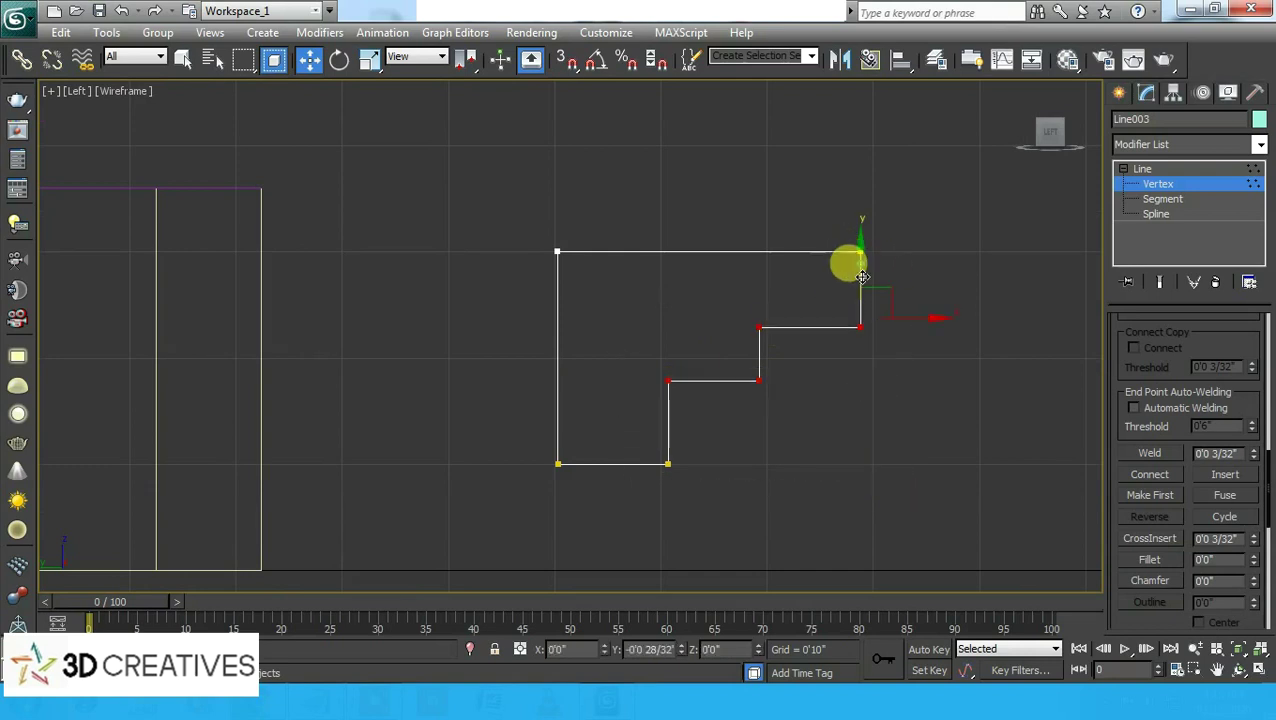
left_click(854, 418)
- Shift the step corners left and push the profile's right-hand edge outward
left_click_drag(819, 381, 655, 413)
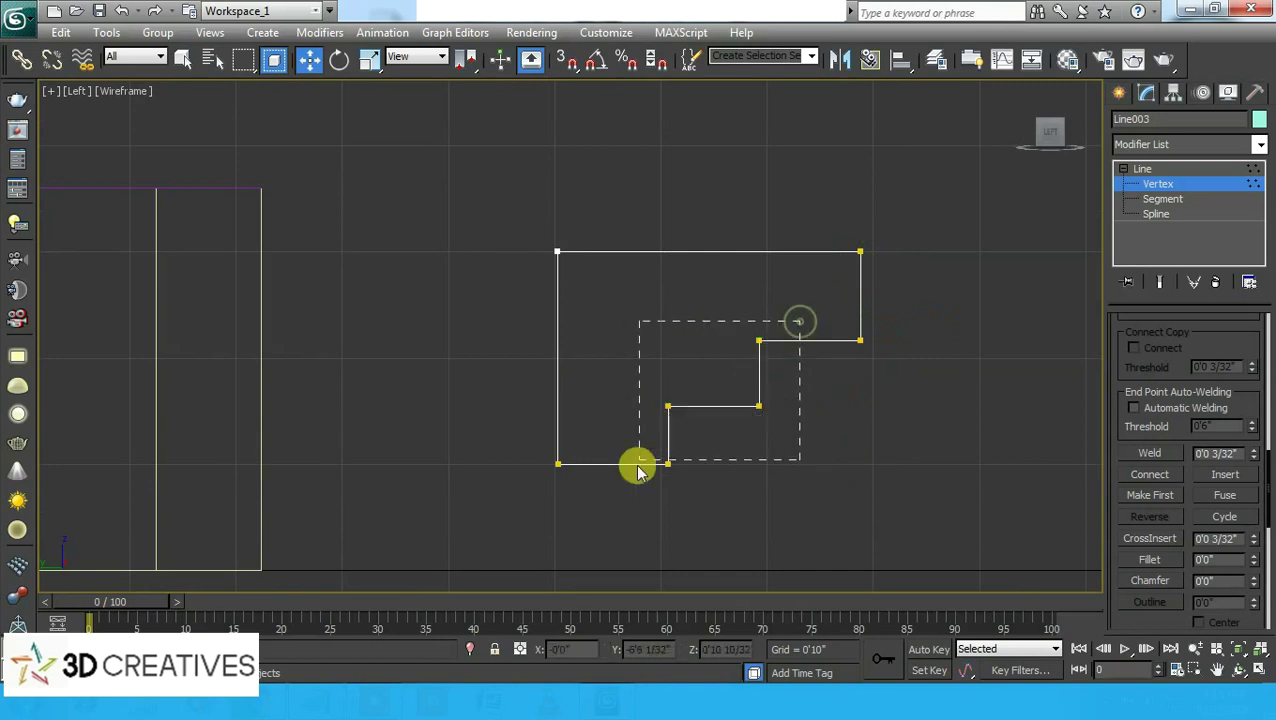
left_click_drag(802, 326, 635, 466)
left_click_drag(803, 406, 779, 407)
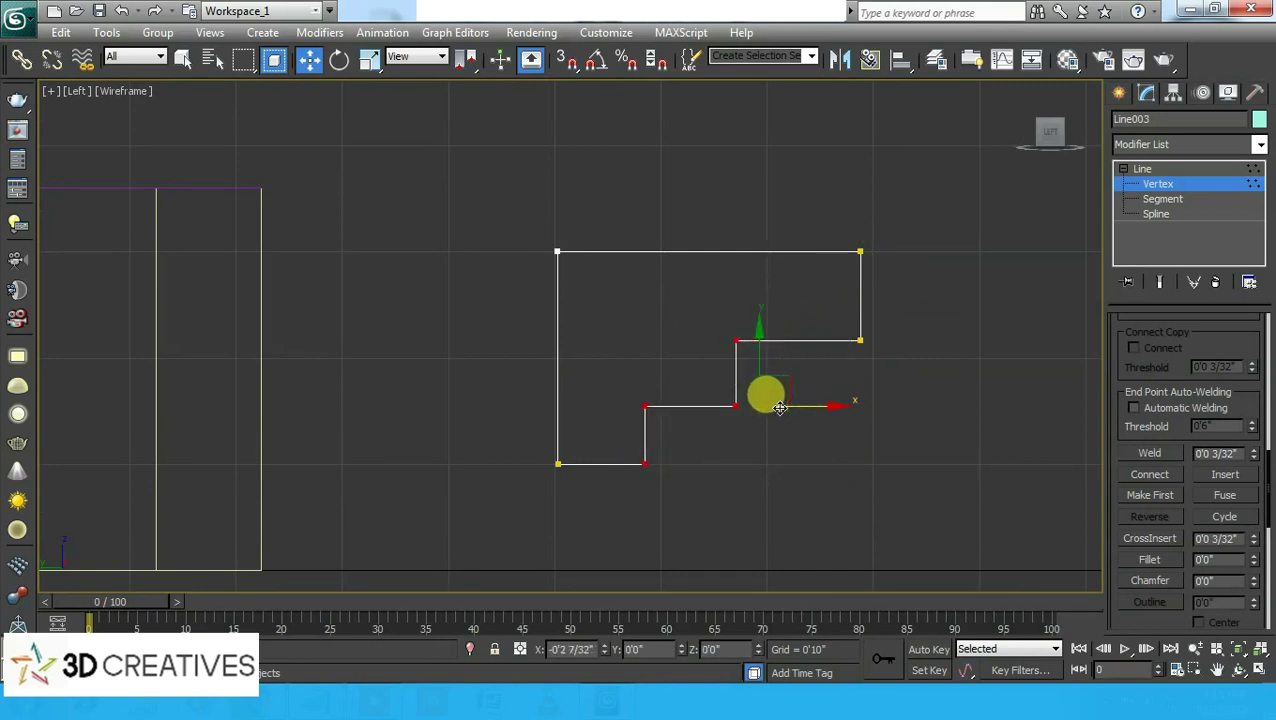
left_click(866, 479)
left_click_drag(932, 170, 826, 380)
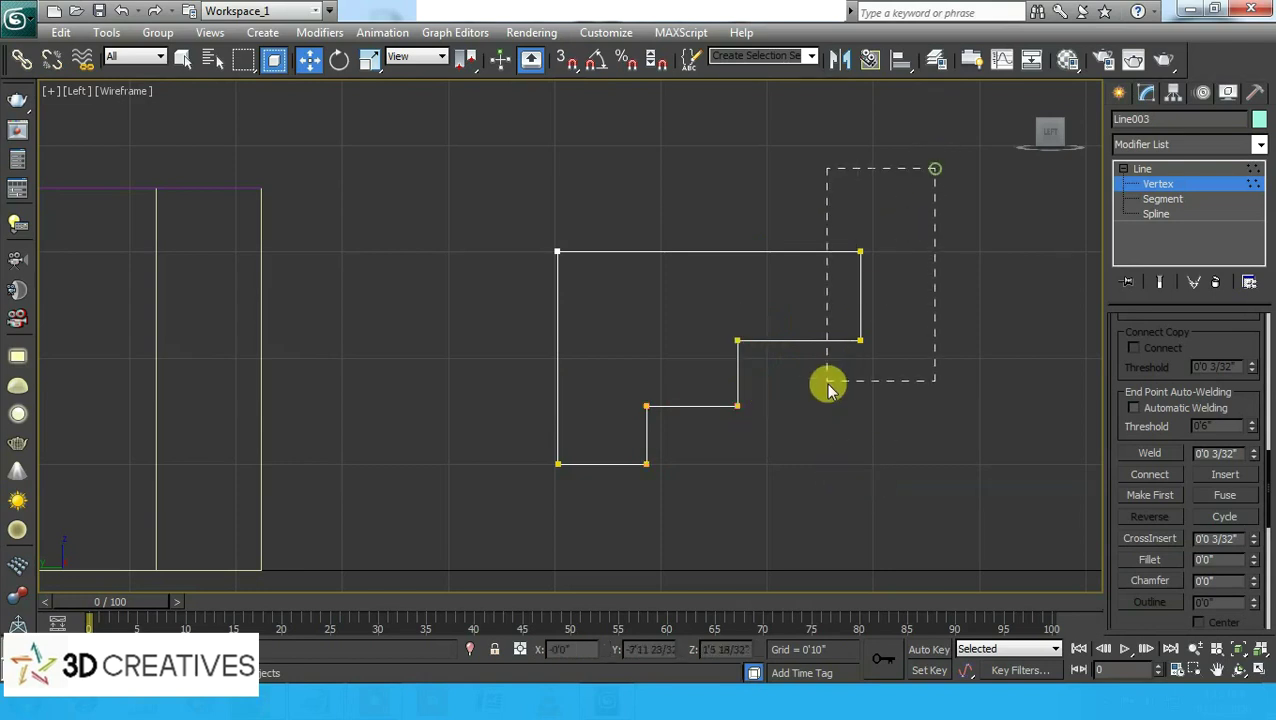
left_click_drag(914, 257, 976, 254)
left_click(970, 397)
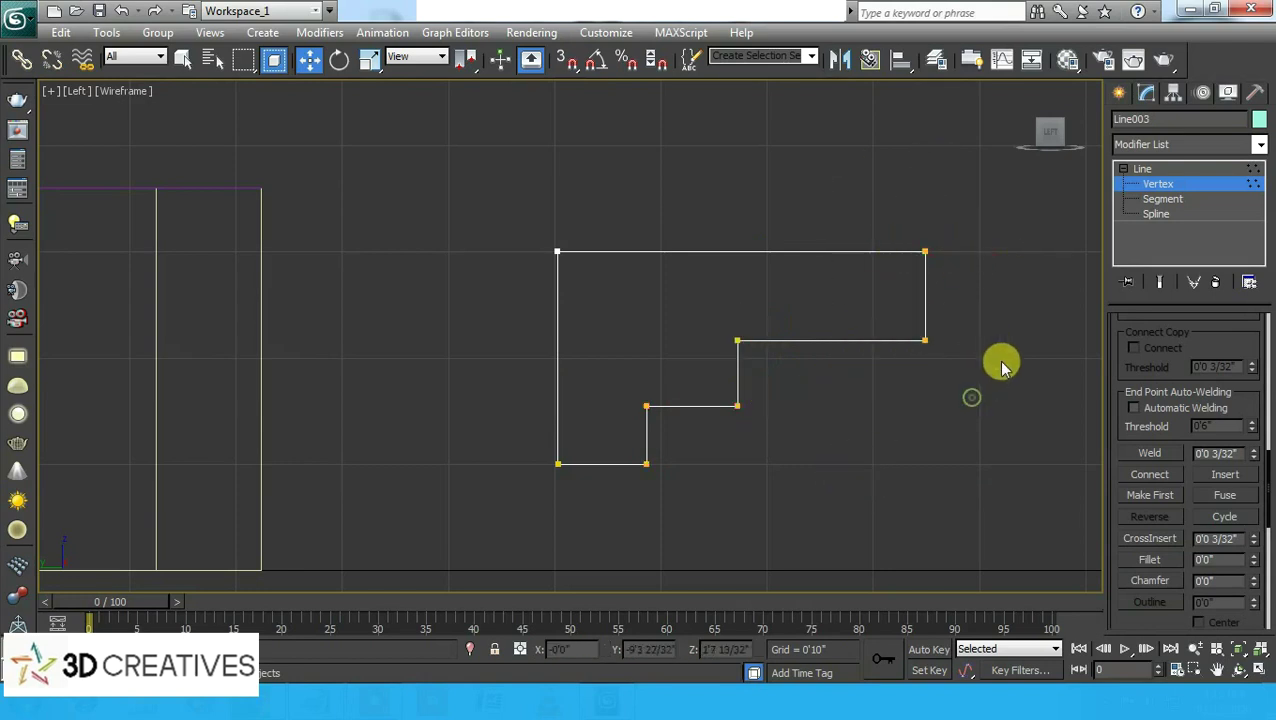
- Pull the profile's two right-hand corners back left slightly and exit Vertex mode
key("alt+w")
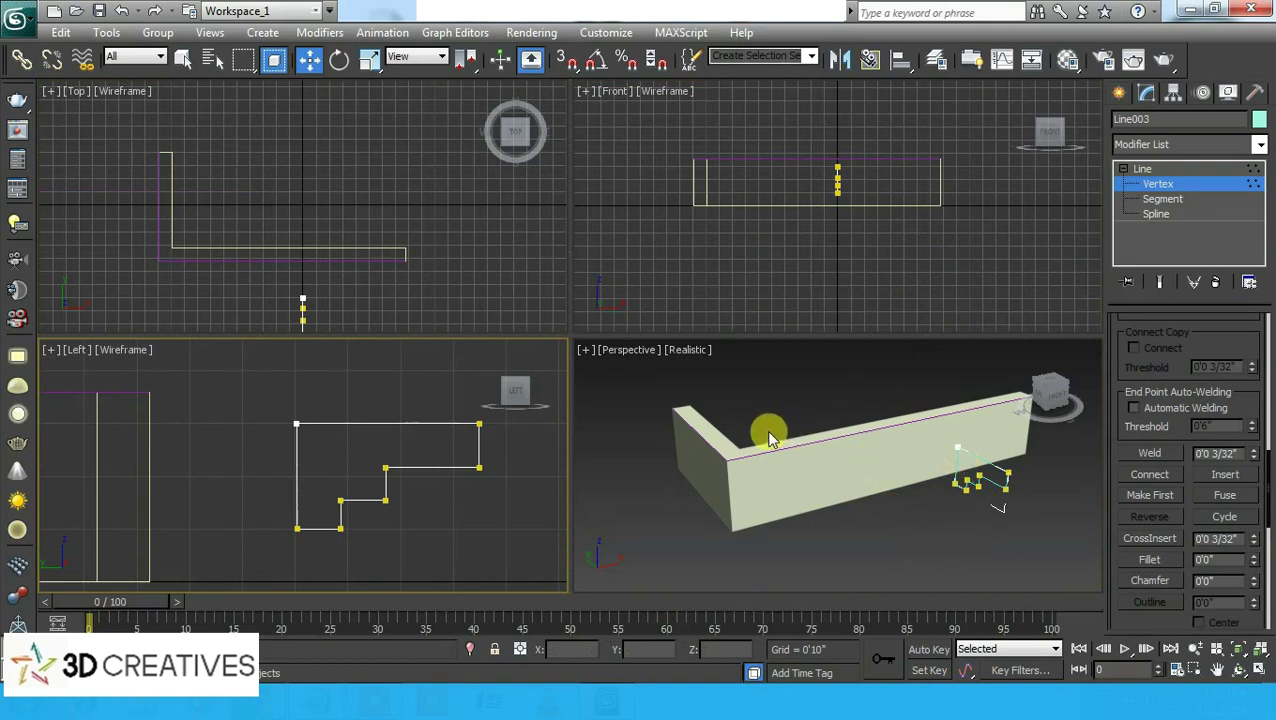
left_click_drag(458, 400, 506, 480)
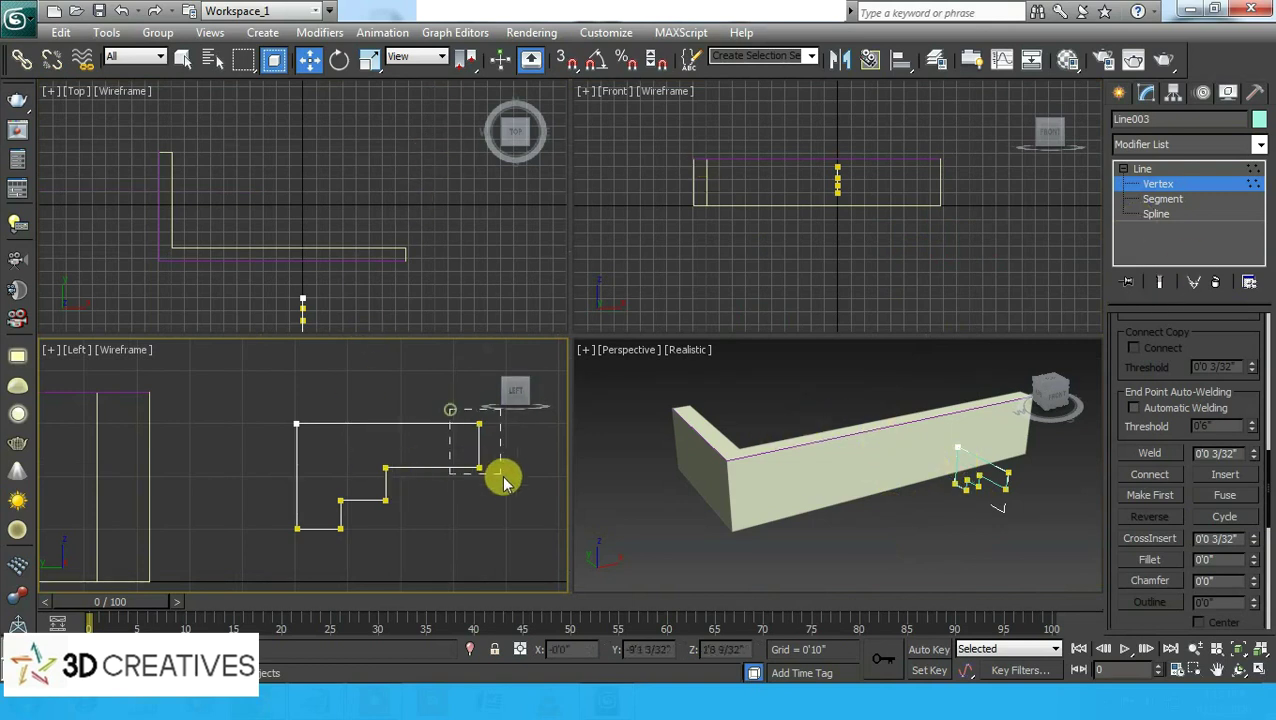
left_click_drag(509, 424, 483, 420)
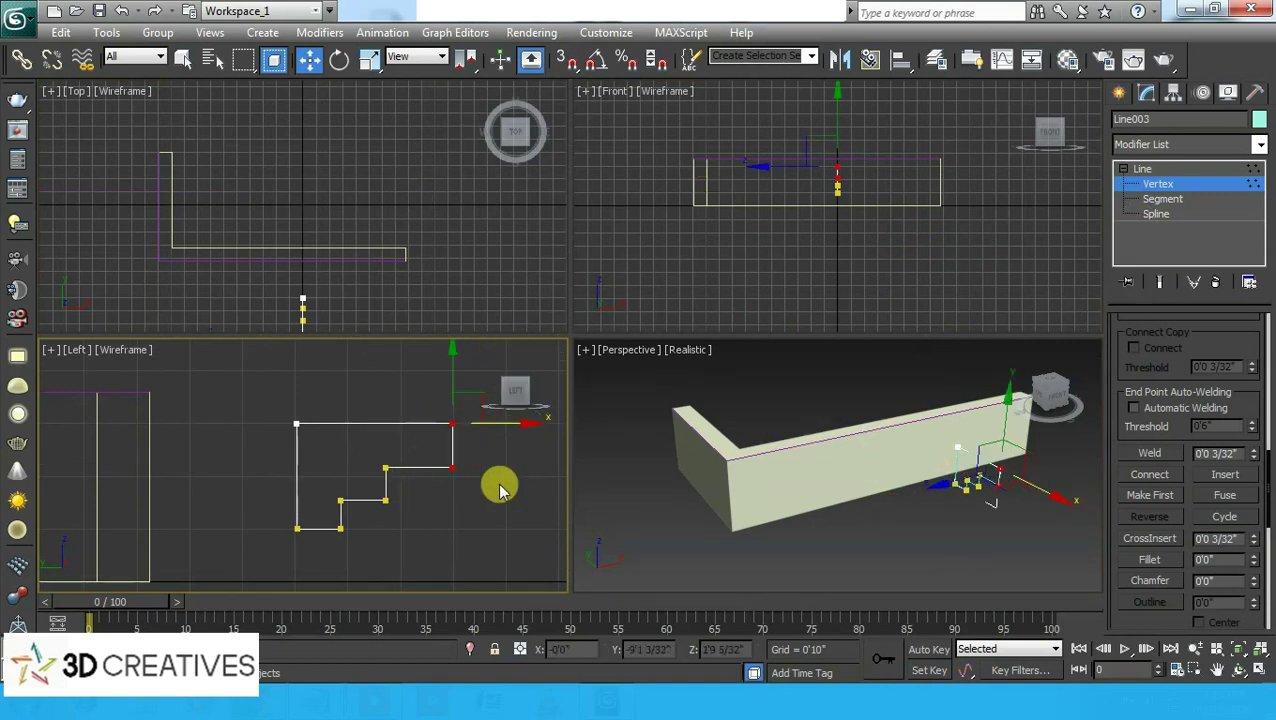
left_click(1190, 169)
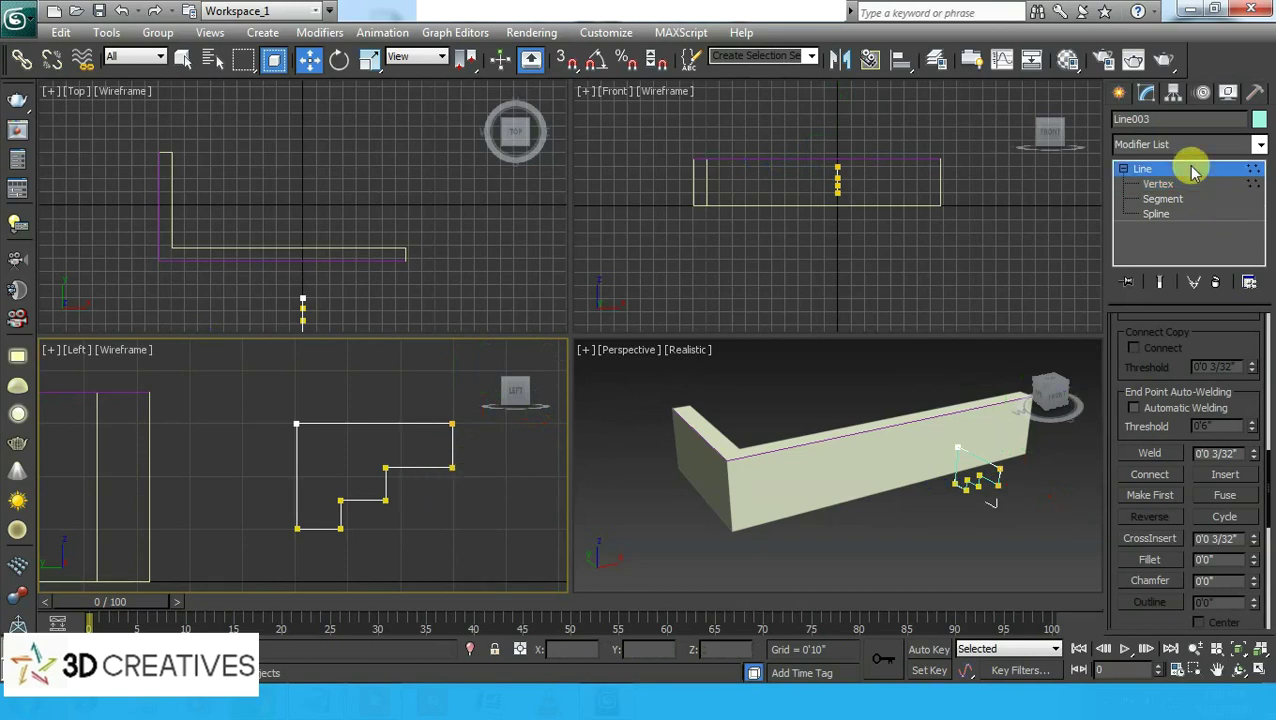
- In a maximized Perspective view, lift Line002 above the wall and select it as the path
right_click(1018, 512)
key("alt+w")
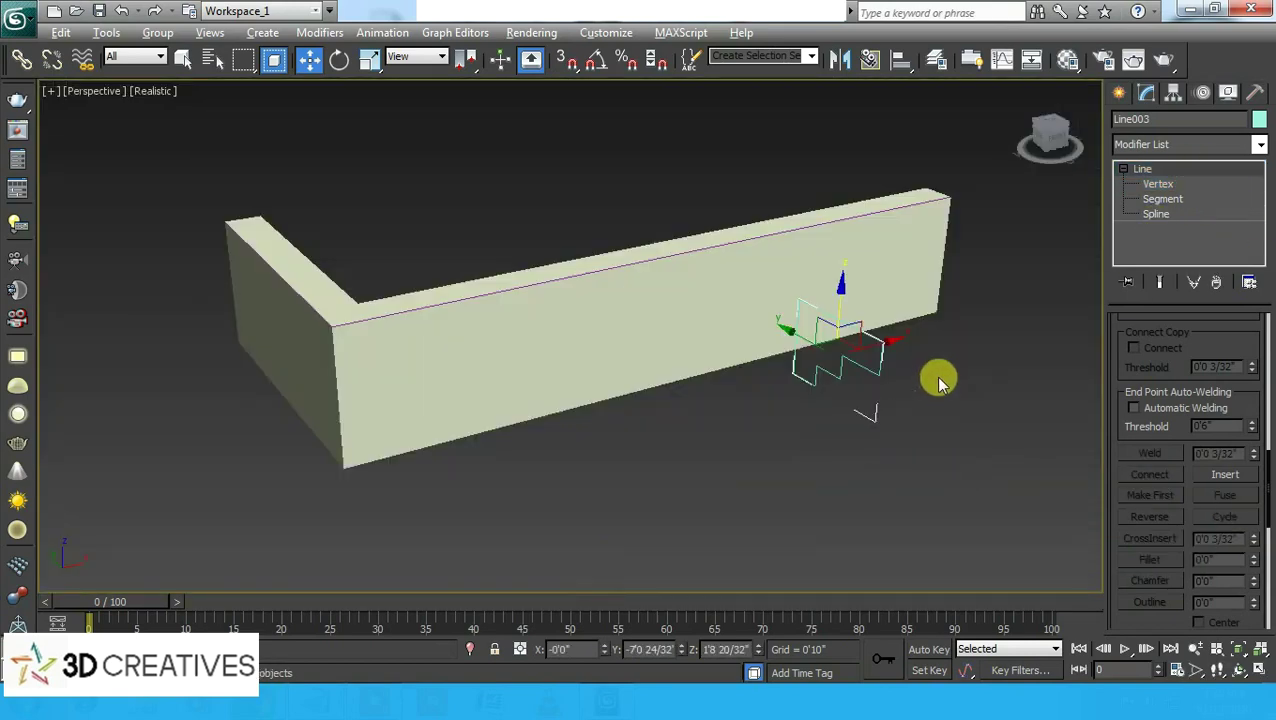
mouse_move(934, 370)
middle_mouse_down("alt")
mouse_move(1045, 347)
mouse_move(1056, 384)
mouse_move(895, 363)
middle_mouse_up("alt")
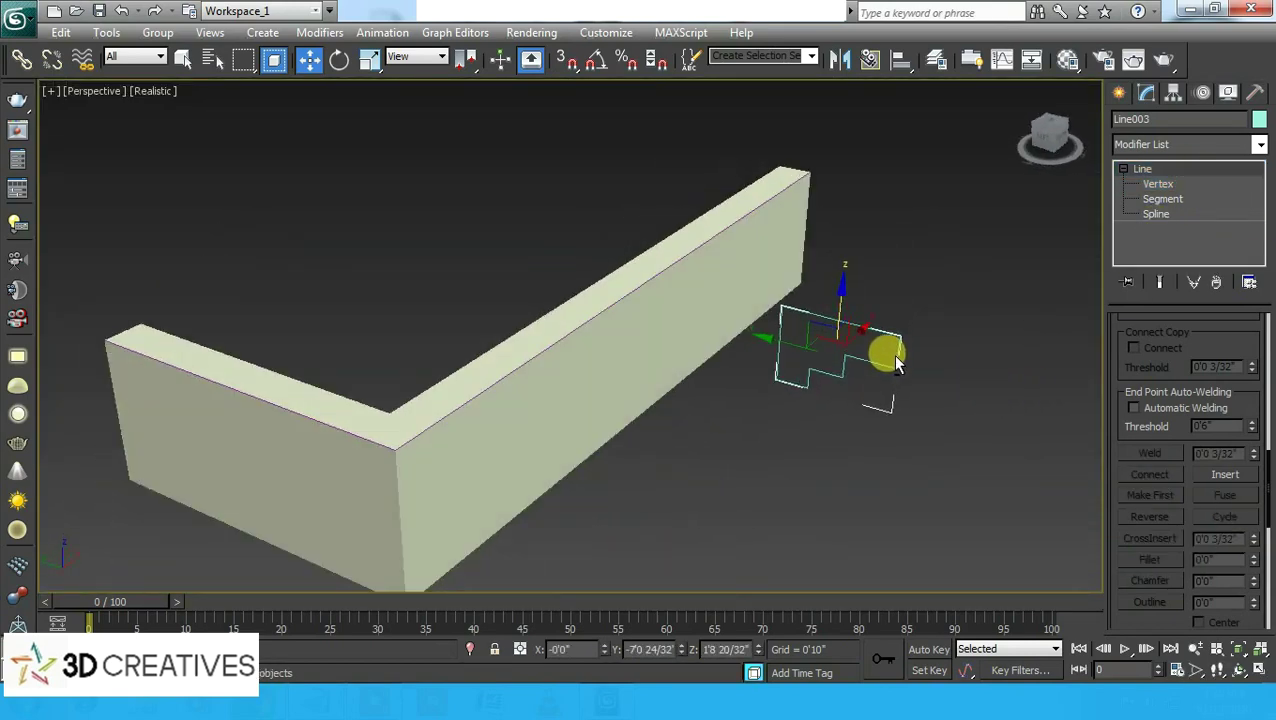
left_click(543, 348)
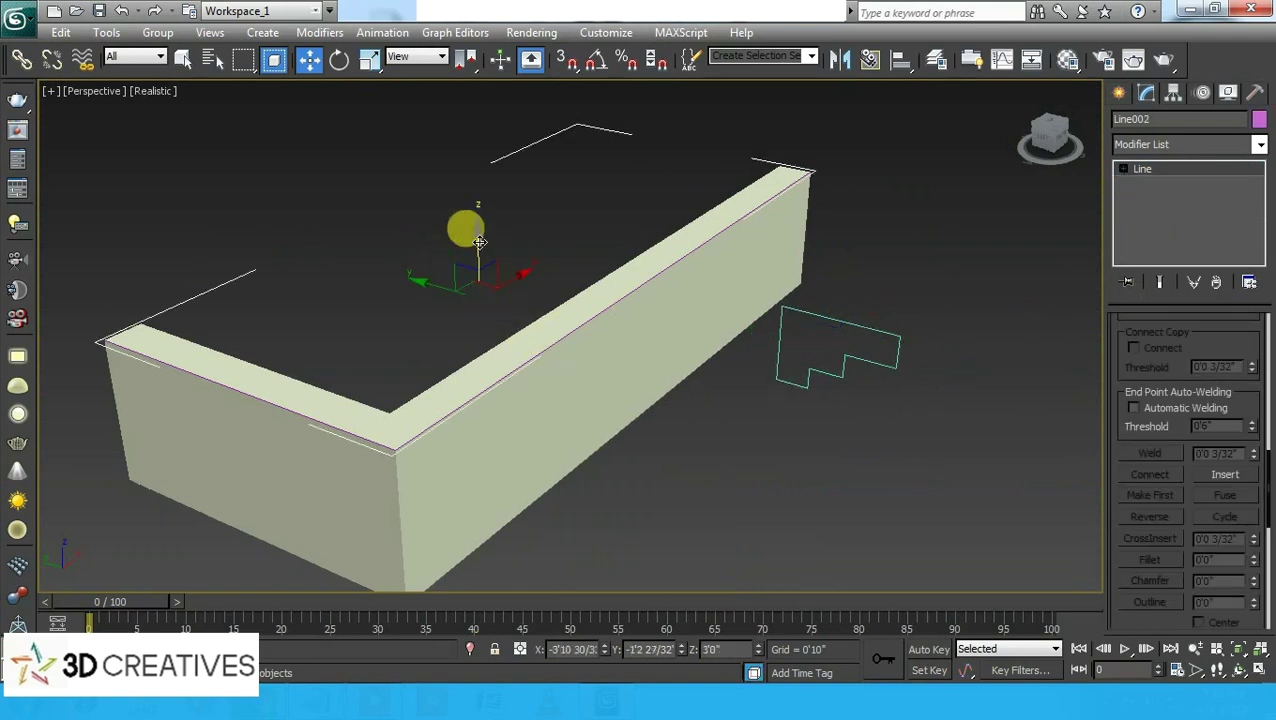
left_click_drag(479, 242, 465, 157)
left_click(845, 490)
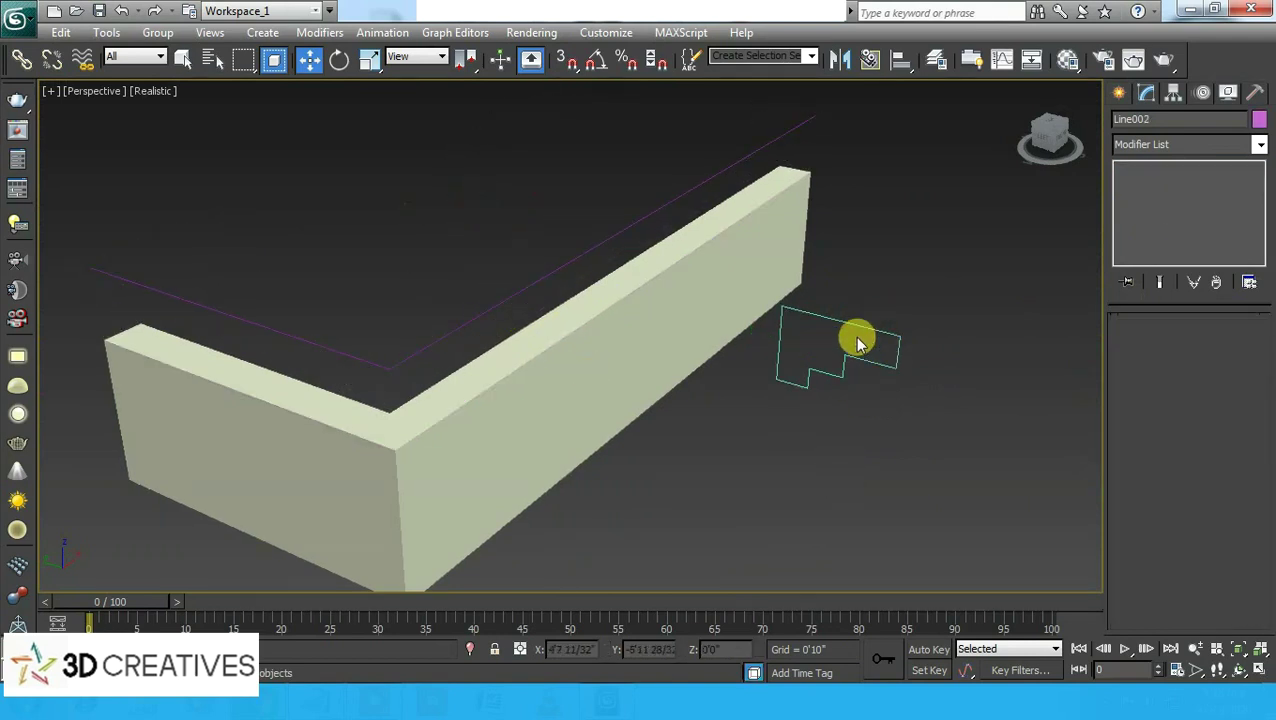
left_click(588, 253)
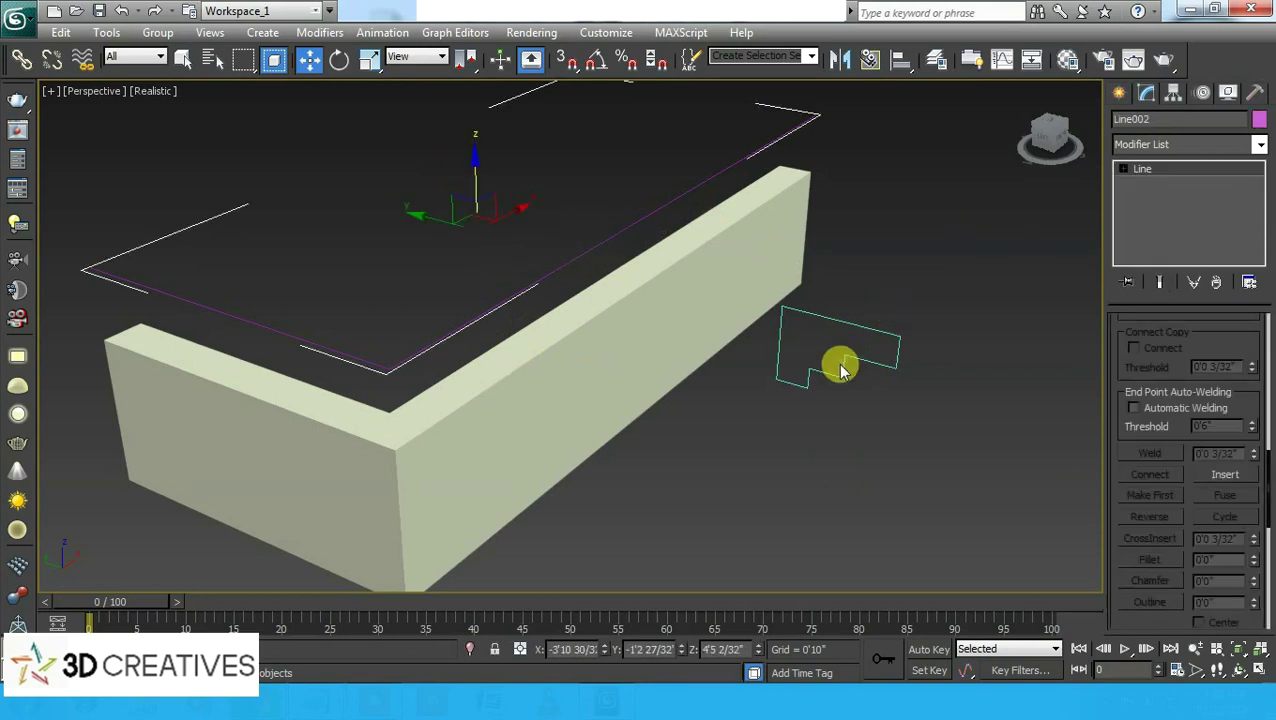
- Add a Bevel Profile modifier to Line002 and pick Line003 as its profile
left_click(1261, 145)
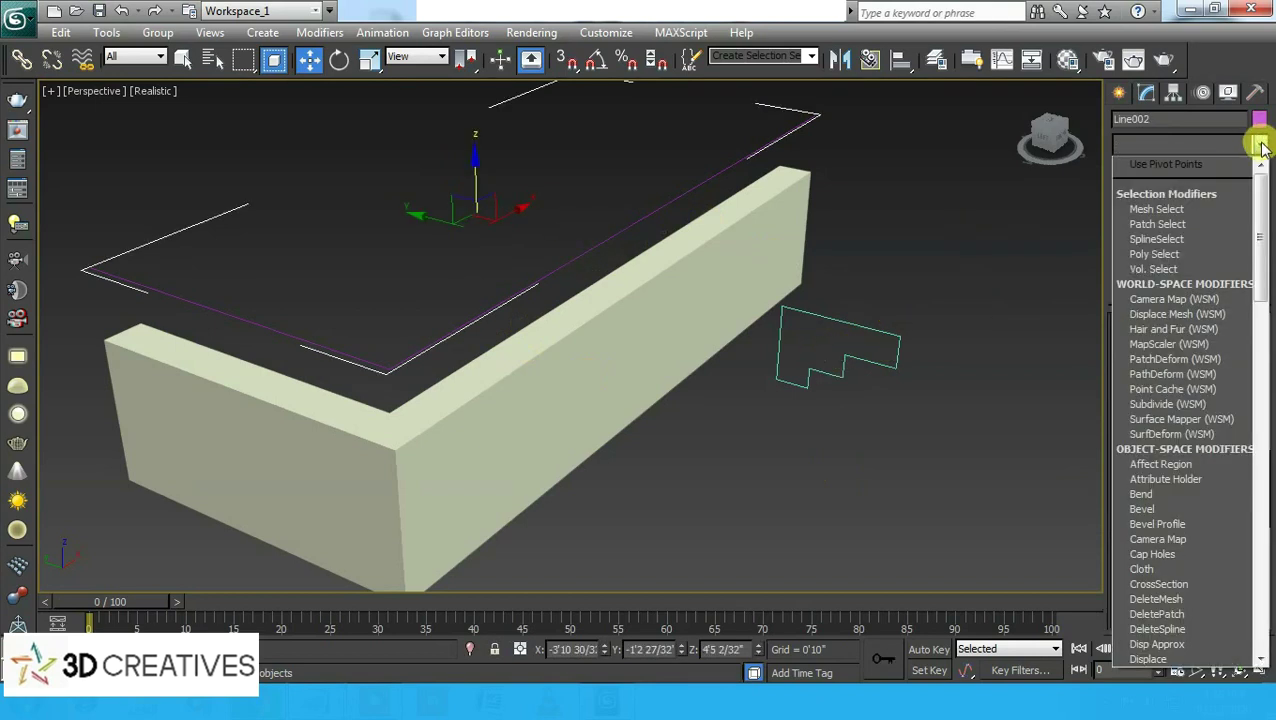
key("b")
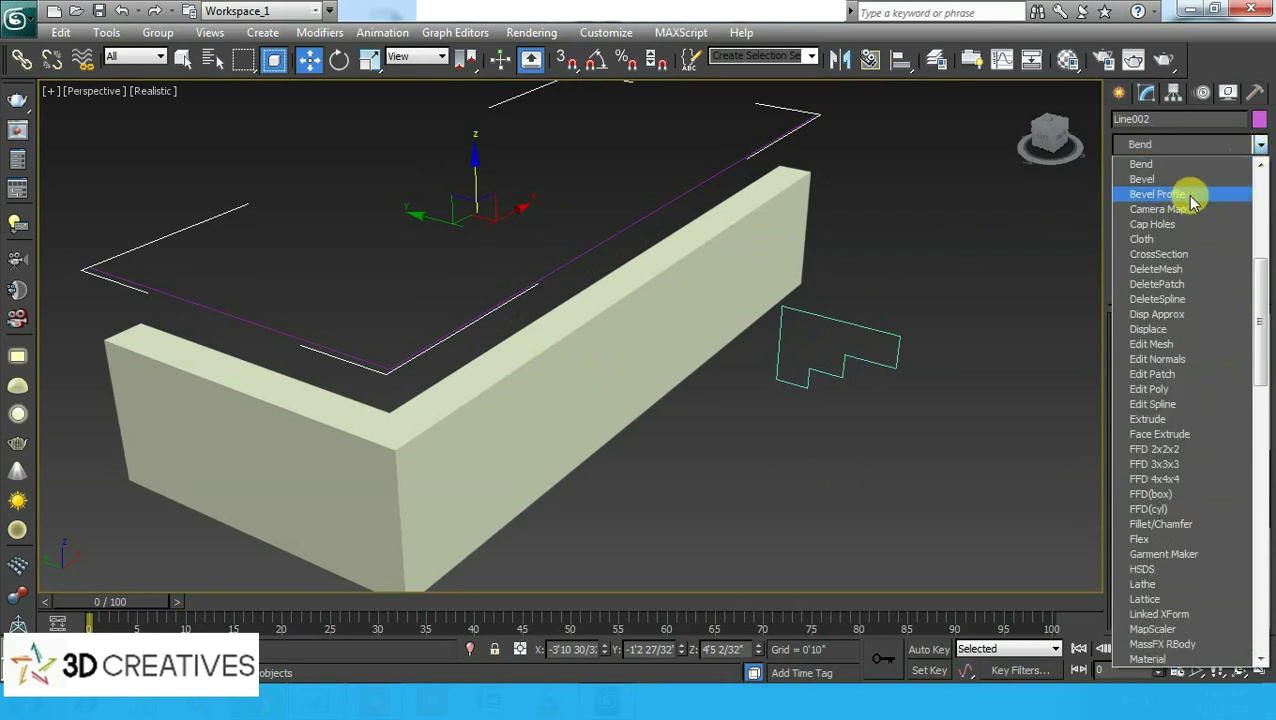
left_click(1175, 195)
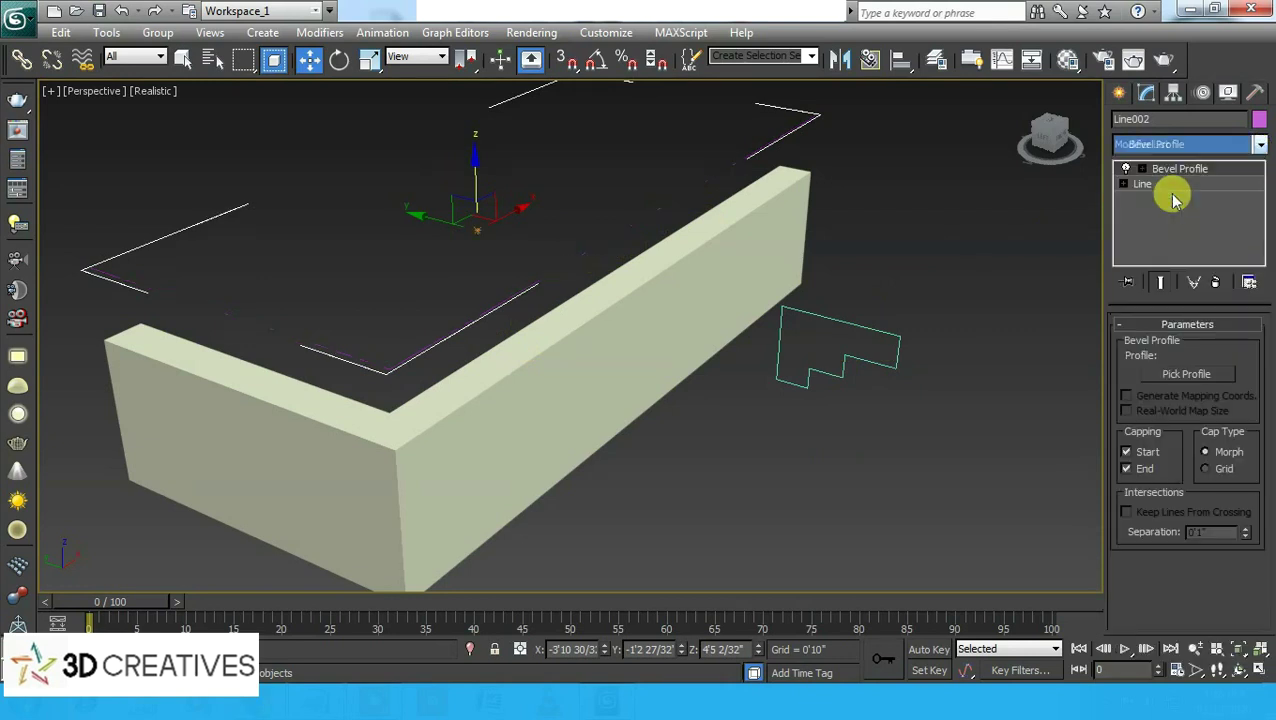
left_click(1192, 375)
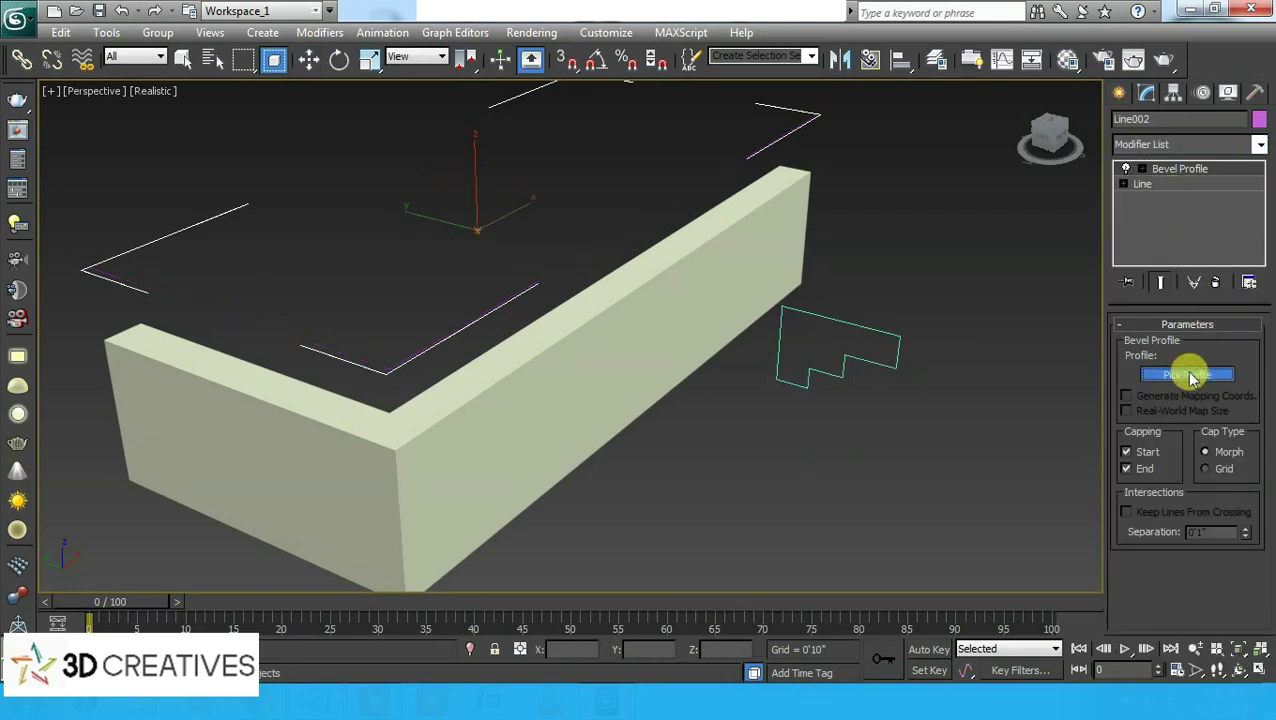
left_click(899, 349)
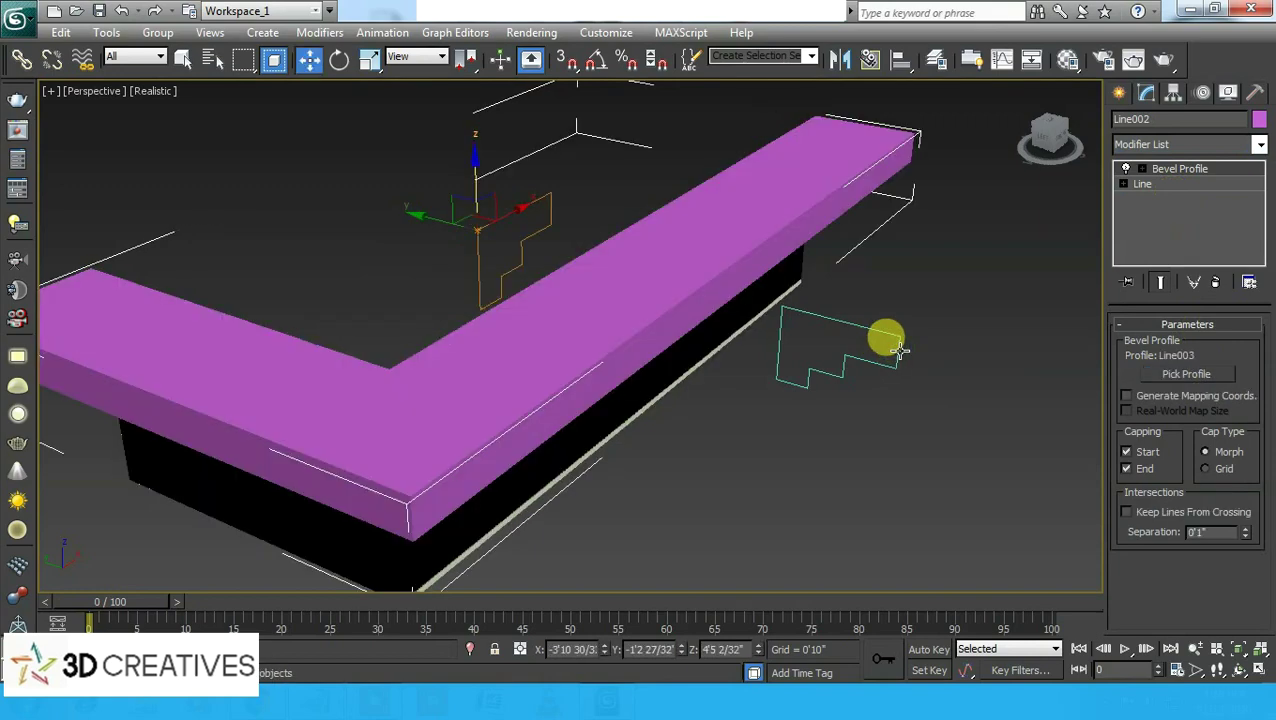
mouse_move(792, 419)
middle_mouse_down("alt")
mouse_move(799, 363)
mouse_move(775, 327)
mouse_move(797, 356)
mouse_move(866, 358)
middle_mouse_up("alt")
scroll(817, 342, "down", 3)
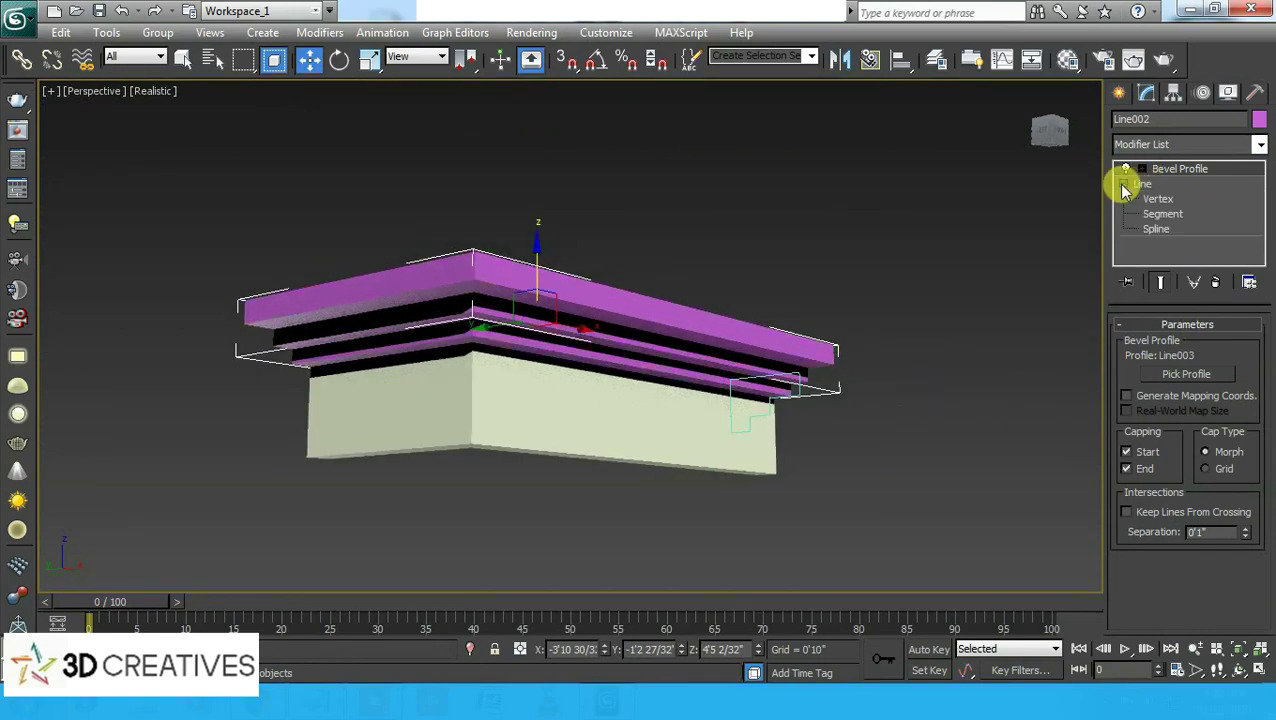
left_click(1121, 94)
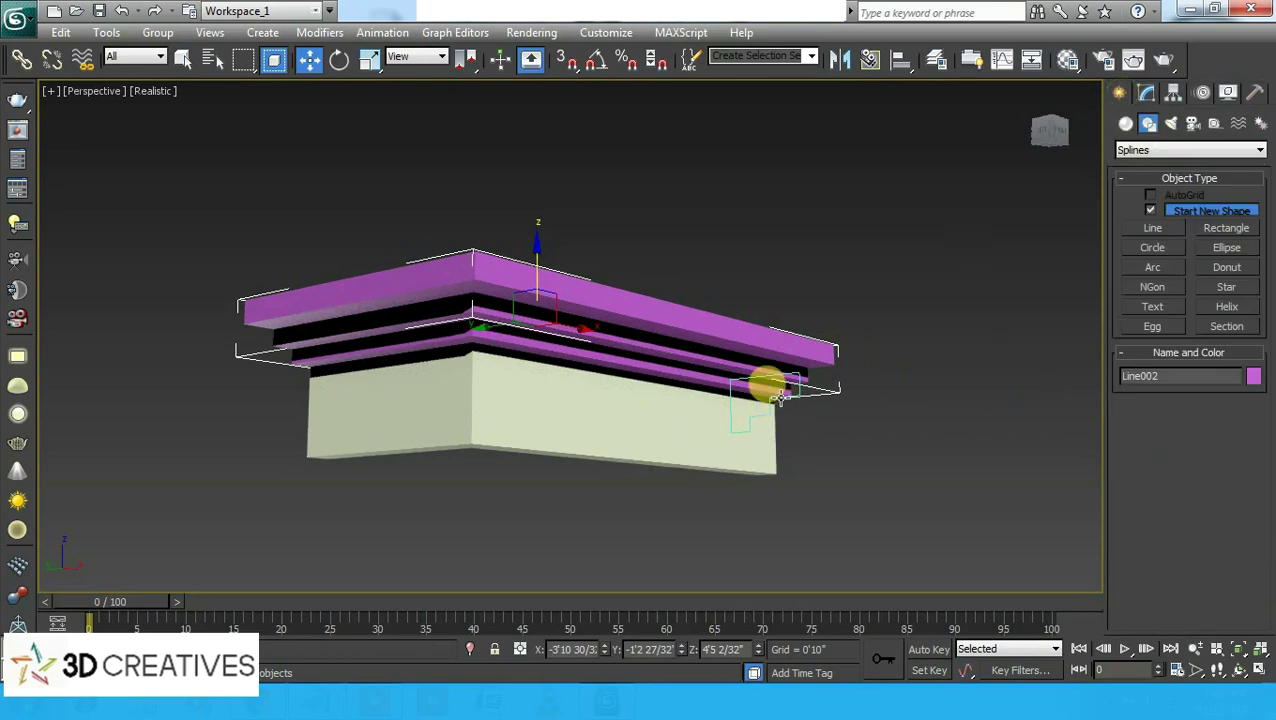
- Select Line003 at Vertex level in four views and pick its top-right corner point
left_click(779, 398)
left_click(1150, 94)
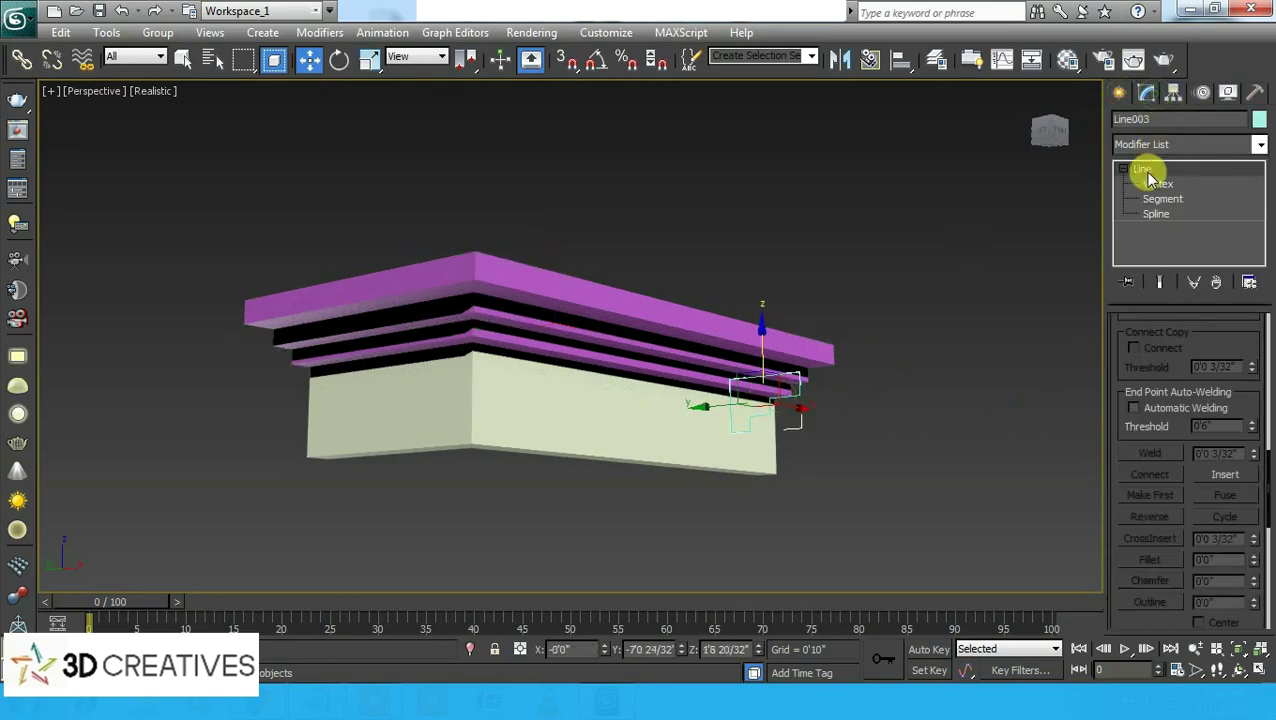
left_click(1160, 186)
key("alt+w")
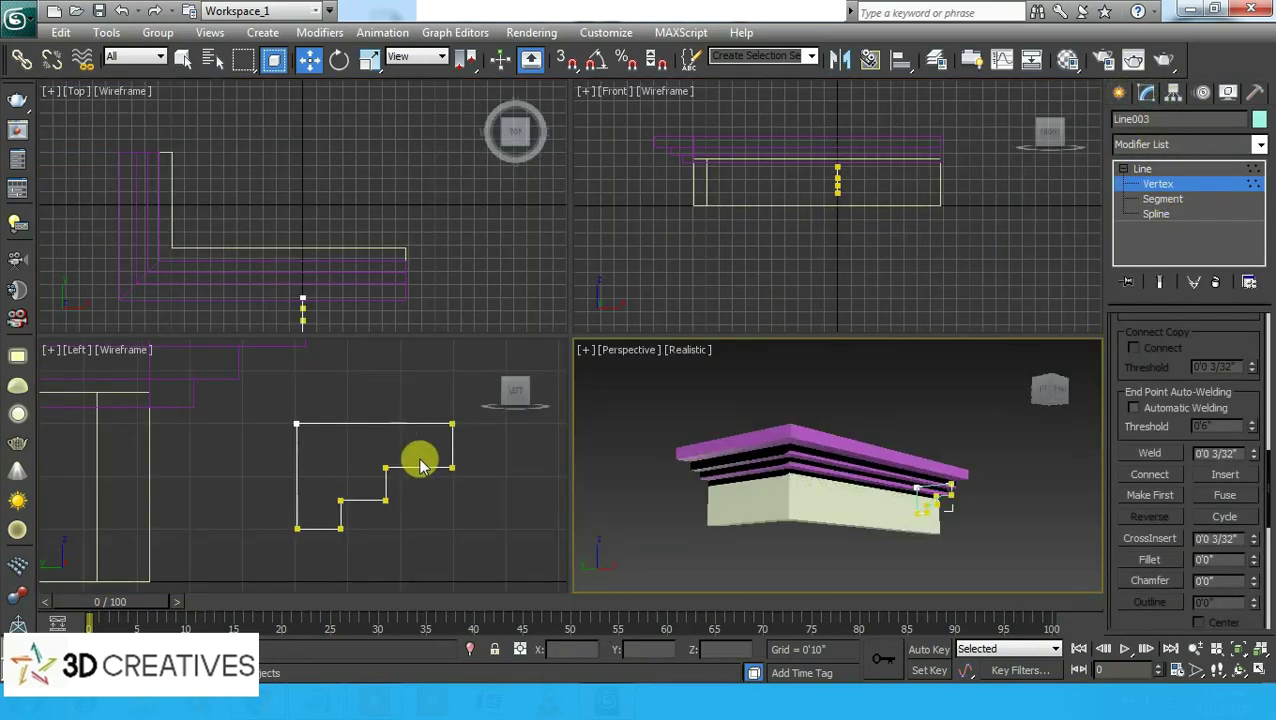
scroll(410, 440, "up", 2)
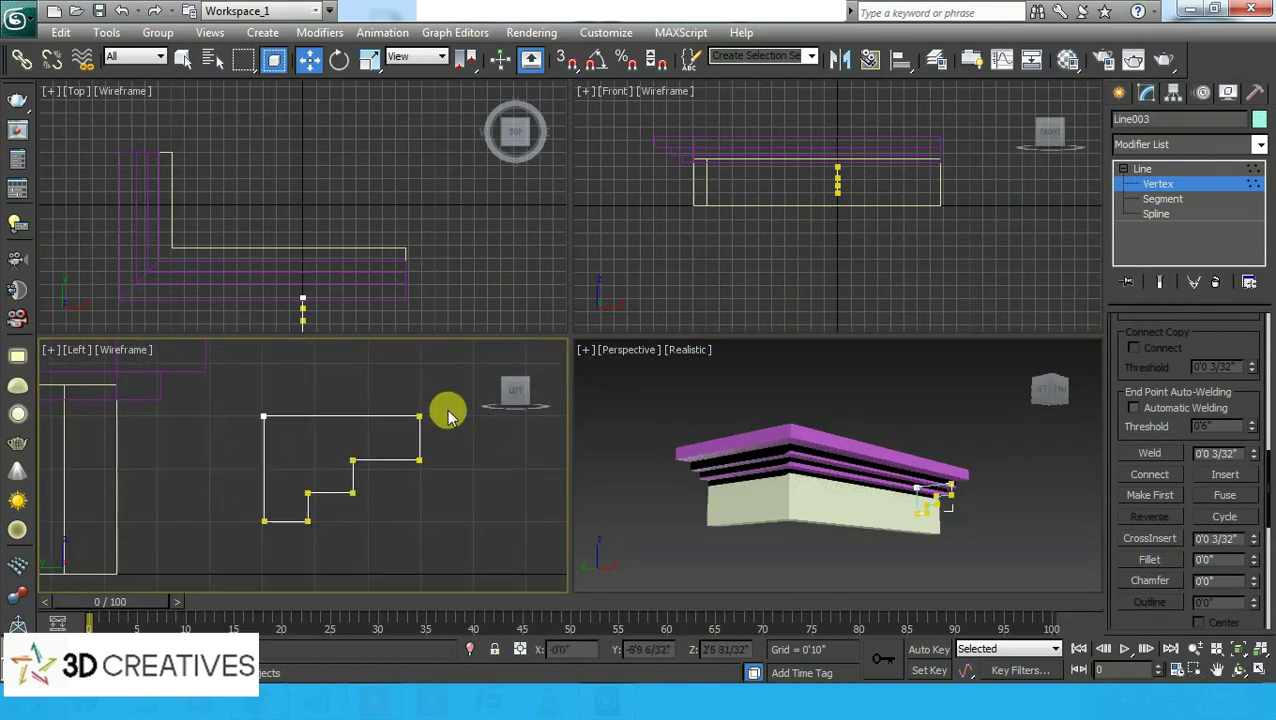
mouse_move(443, 407)
left_mouse_down()
mouse_move(418, 452)
mouse_move(386, 428)
mouse_move(541, 416)
mouse_move(524, 424)
mouse_move(504, 404)
left_mouse_up()
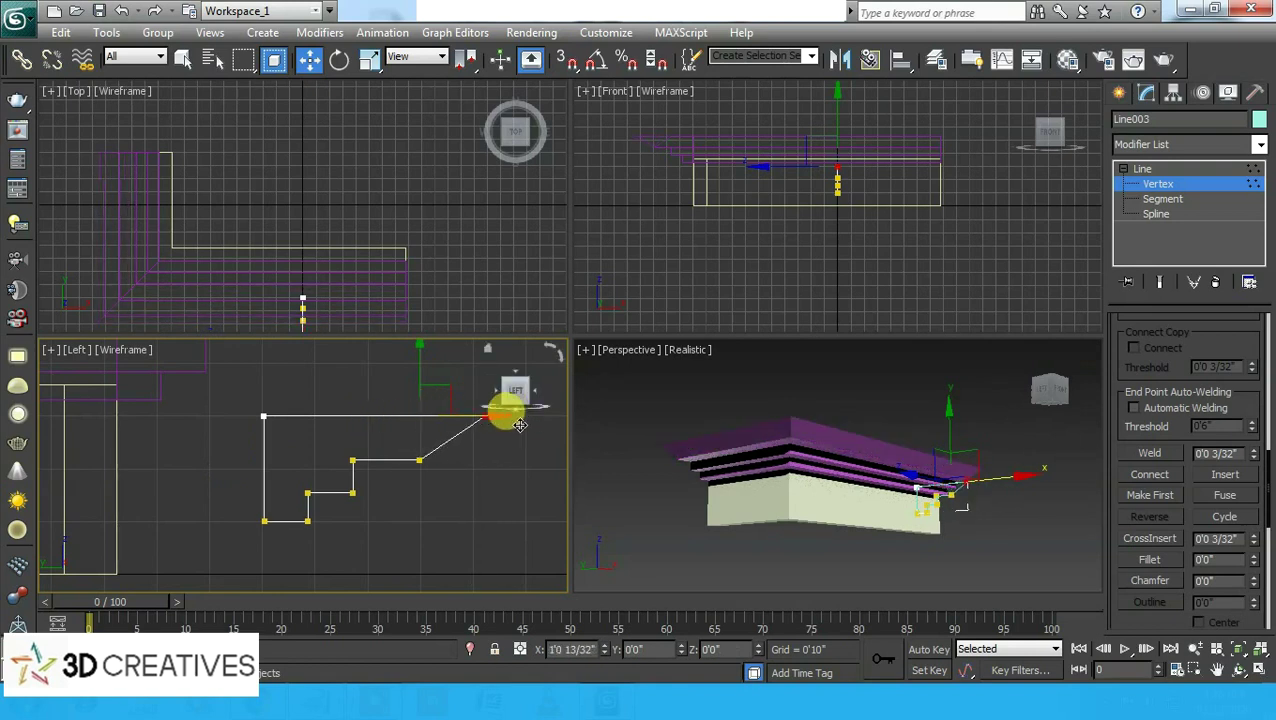
- In the Left view, move the top-right and lower-right points left to narrow the profile
mouse_move(906, 393)
middle_mouse_down("alt")
mouse_move(901, 450)
mouse_move(908, 379)
middle_mouse_up("alt")
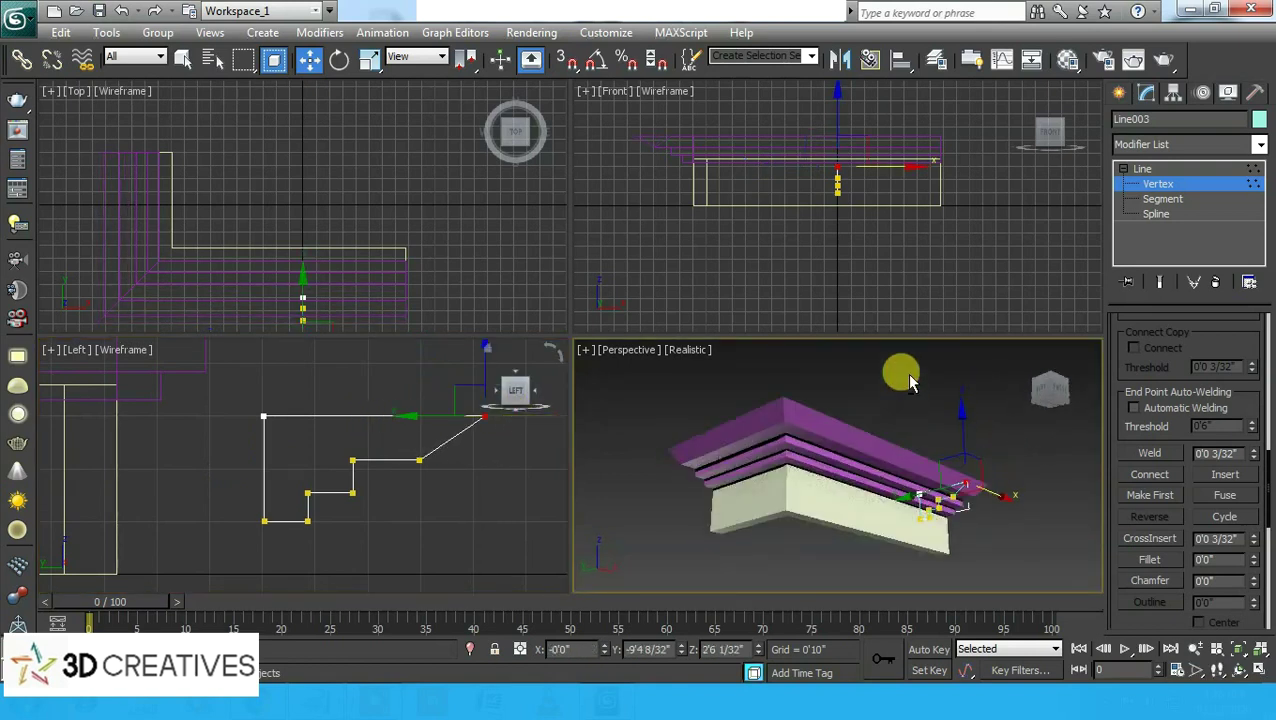
right_click(317, 465)
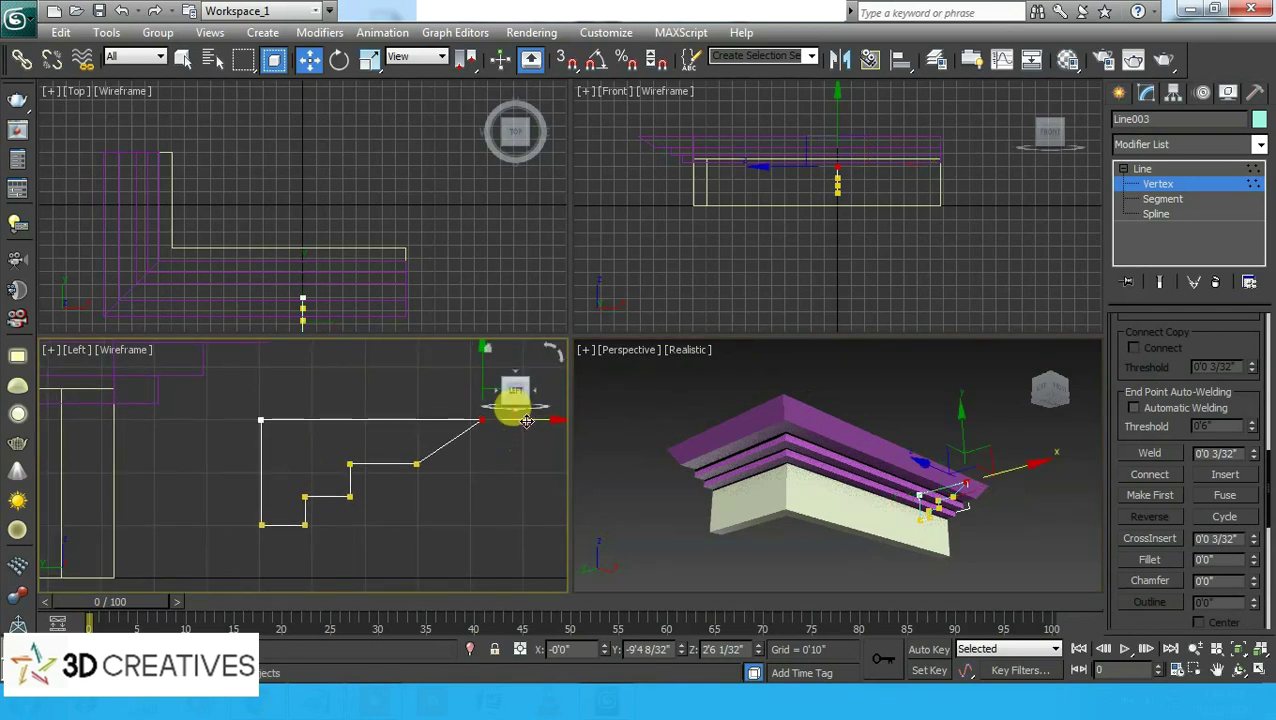
mouse_move(508, 404)
left_mouse_down()
mouse_move(463, 410)
mouse_move(464, 427)
left_mouse_up()
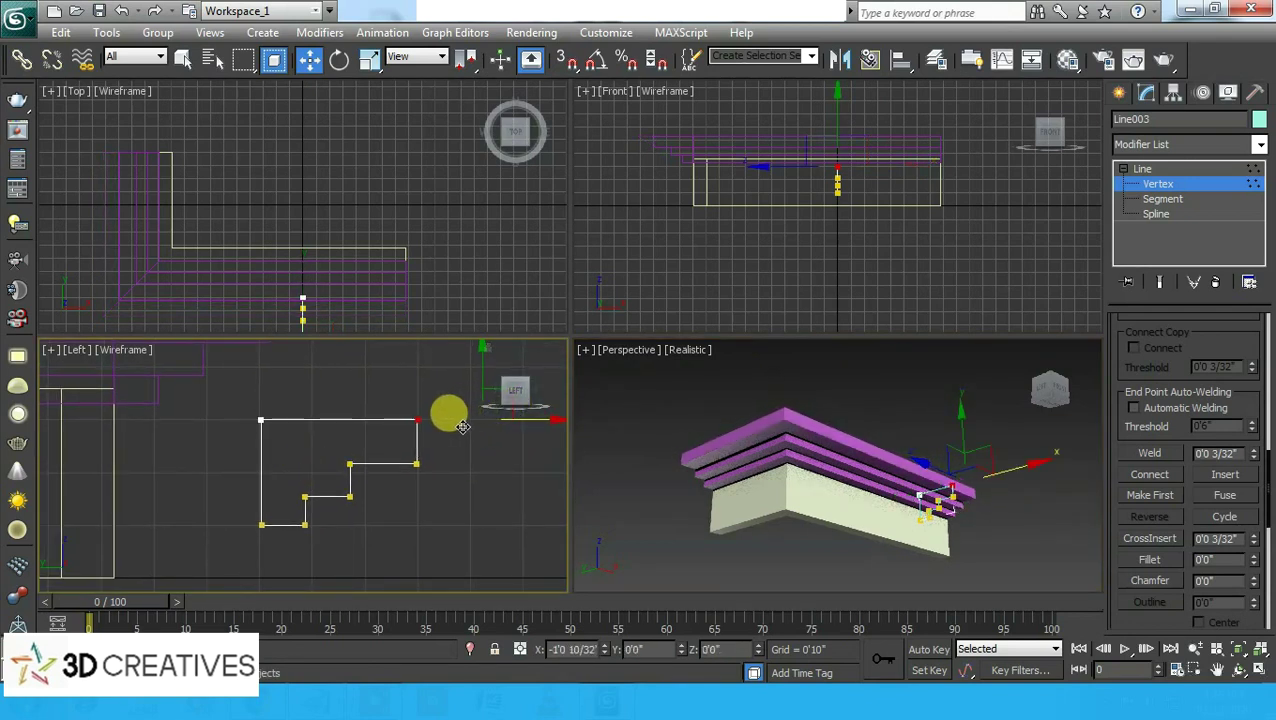
left_click_drag(458, 385, 402, 470)
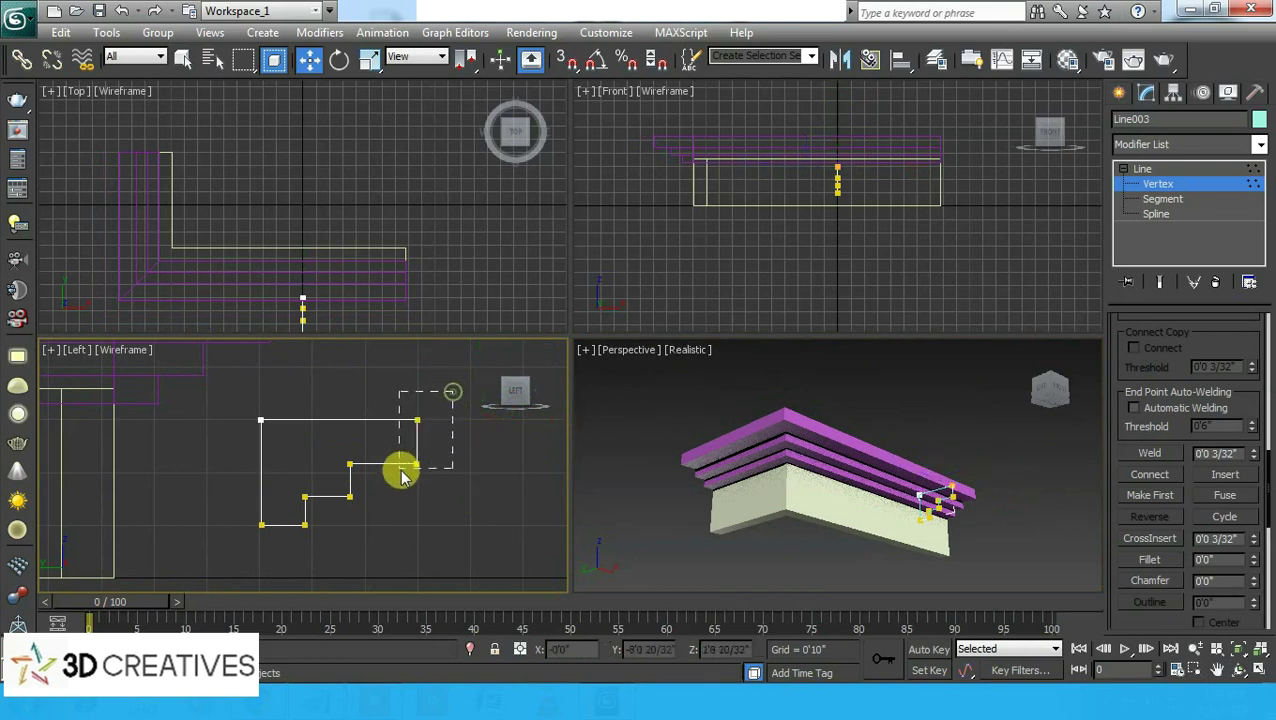
left_click_drag(462, 418, 421, 407)
left_click(418, 489)
key("ctrl+z")
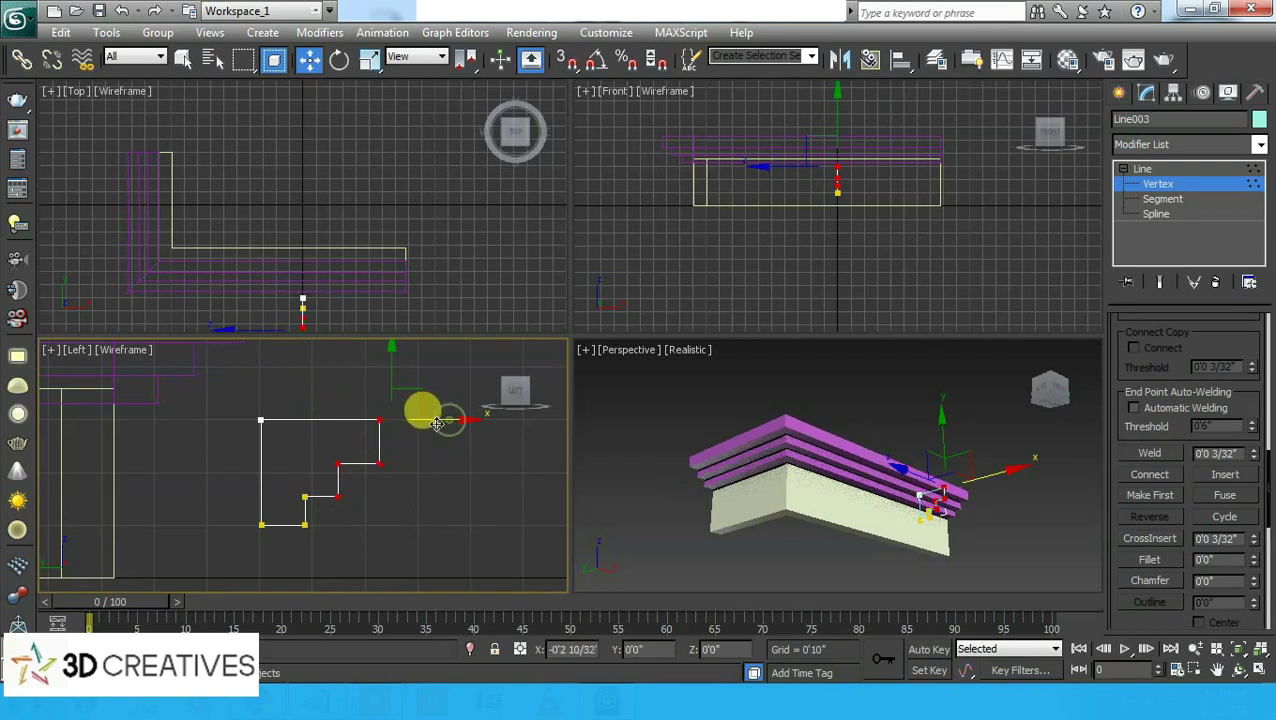
- Raise the lower points and lower the top points to thin the steps and shorten the profile
left_click_drag(285, 490, 365, 510)
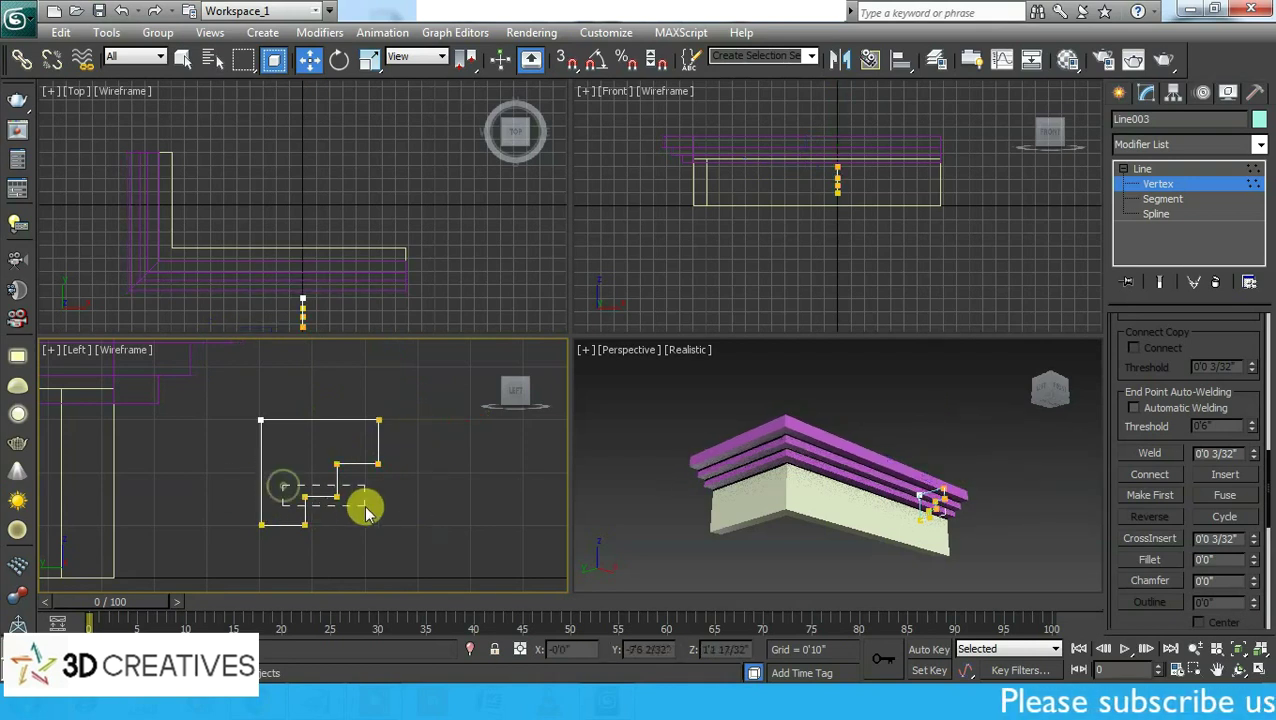
mouse_move(322, 421)
left_mouse_down()
mouse_move(395, 472)
mouse_move(366, 447)
left_mouse_up()
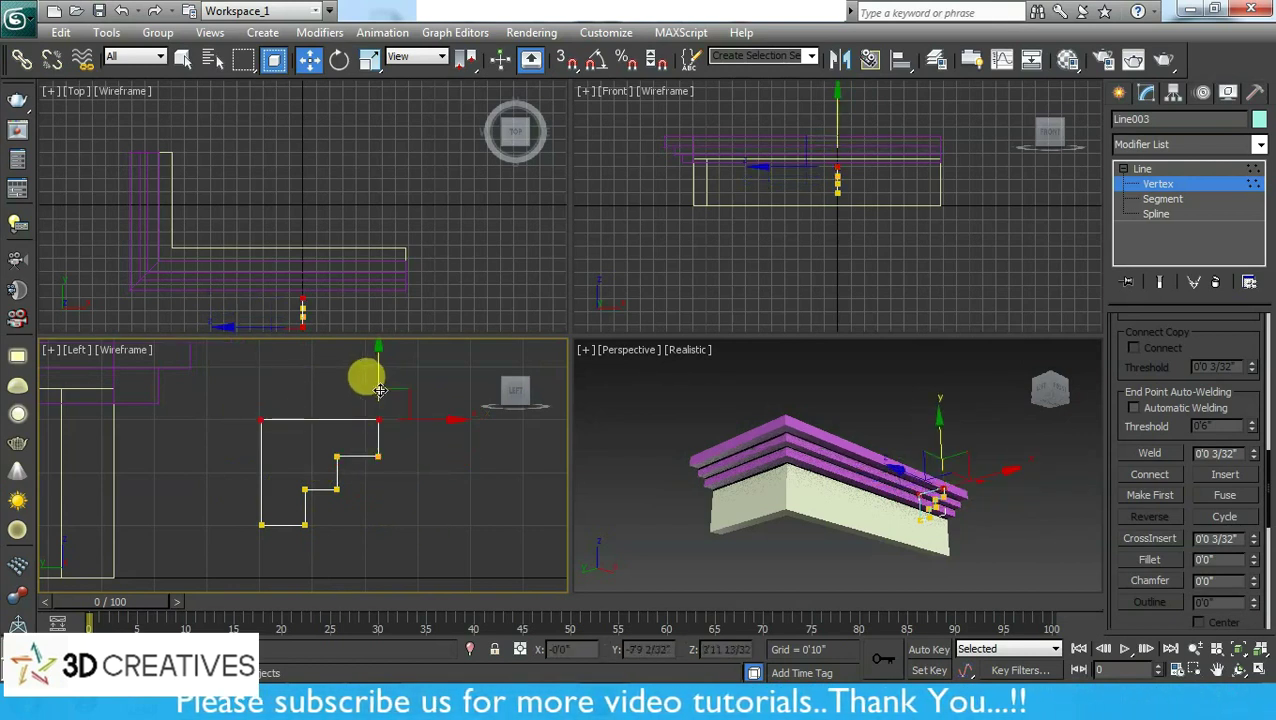
left_click_drag(370, 418, 380, 398)
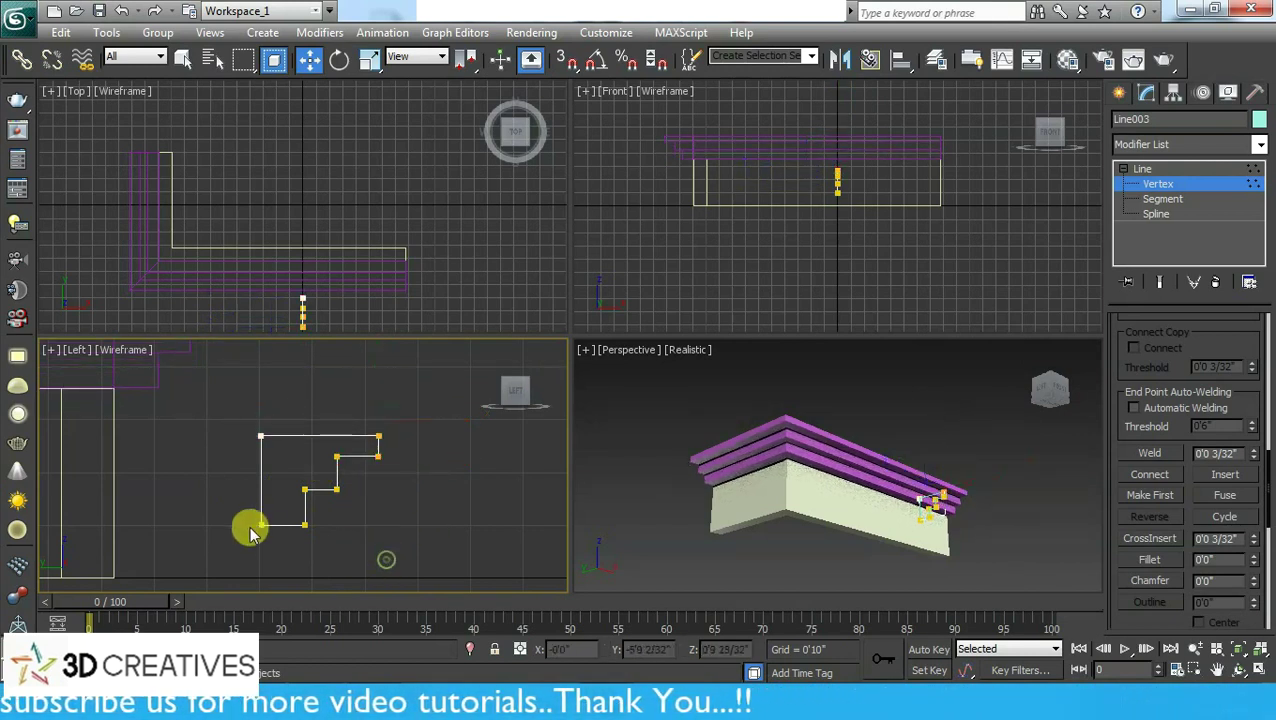
left_click_drag(251, 522, 359, 547)
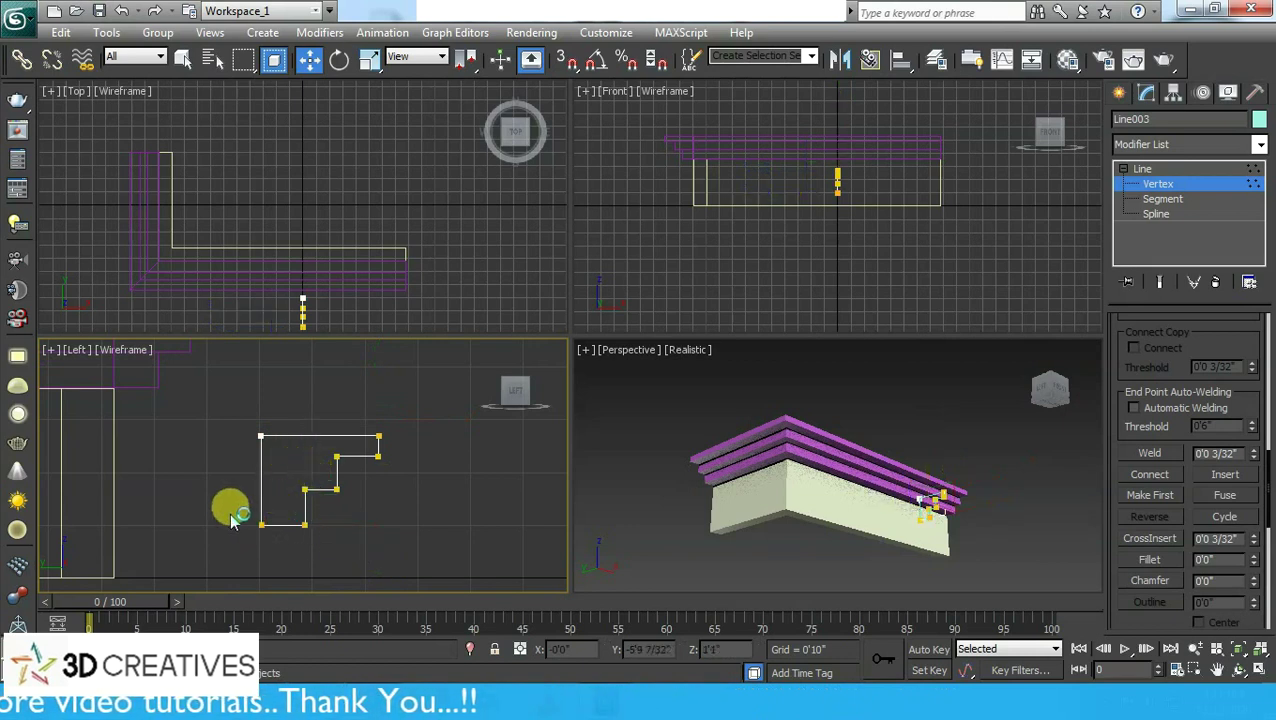
left_click_drag(236, 512, 379, 535)
left_click_drag(302, 466, 300, 451)
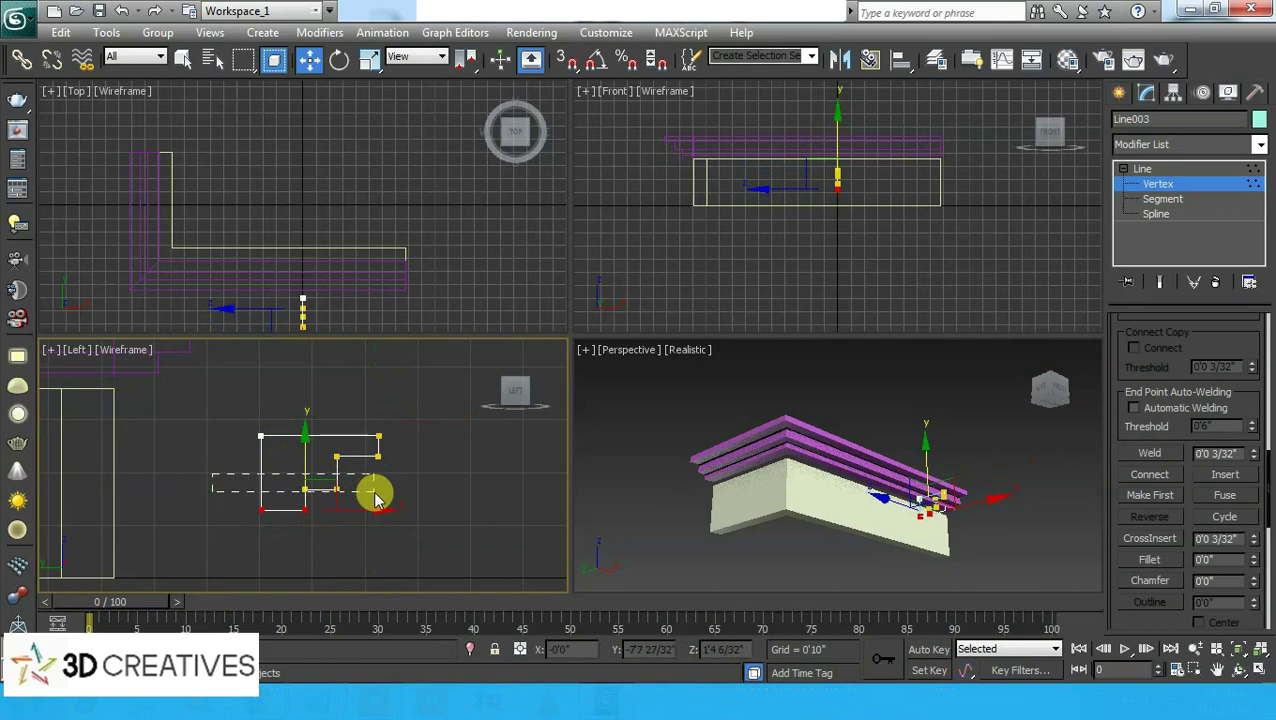
- Orbit the maximized Perspective view to inspect the three-tier molding, then return to four views
key("alt+w")
mouse_move(860, 370)
middle_mouse_down("alt")
mouse_move(775, 421)
mouse_move(903, 425)
mouse_move(849, 404)
mouse_move(846, 390)
middle_mouse_up("alt")
scroll(847, 385, "up", 3)
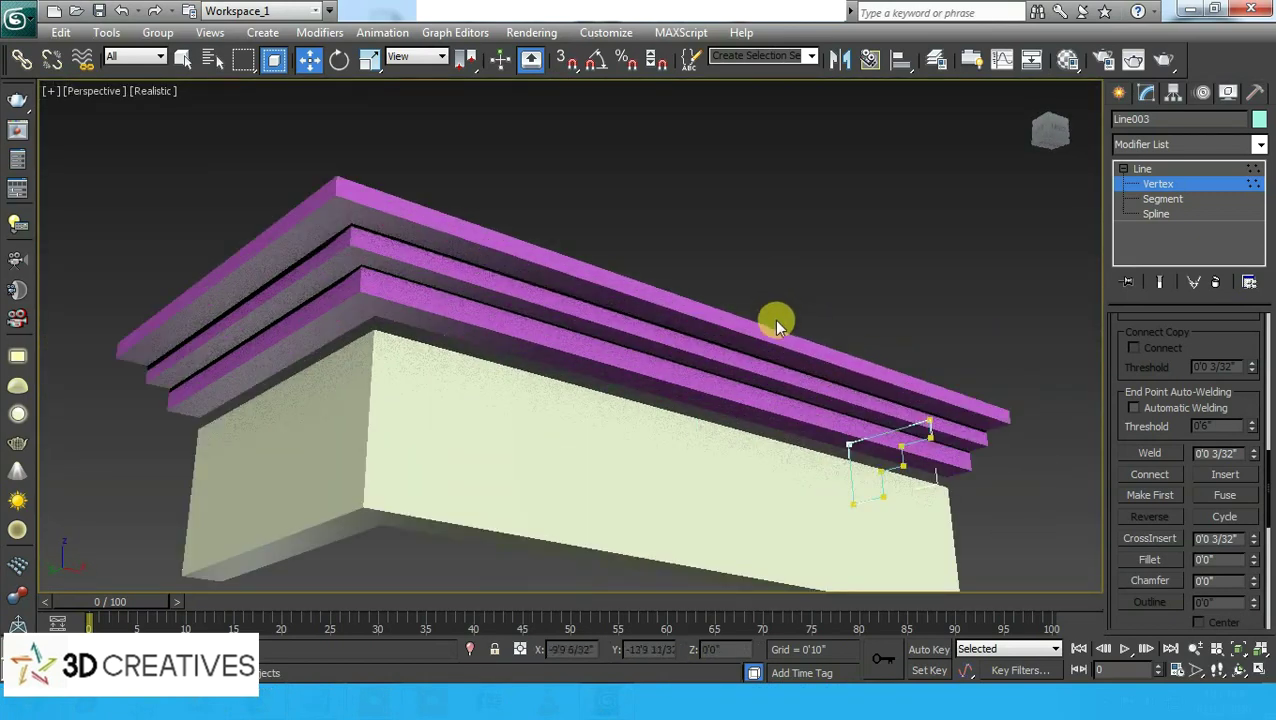
mouse_move(776, 323)
middle_mouse_down("alt")
mouse_move(783, 416)
mouse_move(785, 329)
mouse_move(790, 340)
middle_mouse_up("alt")
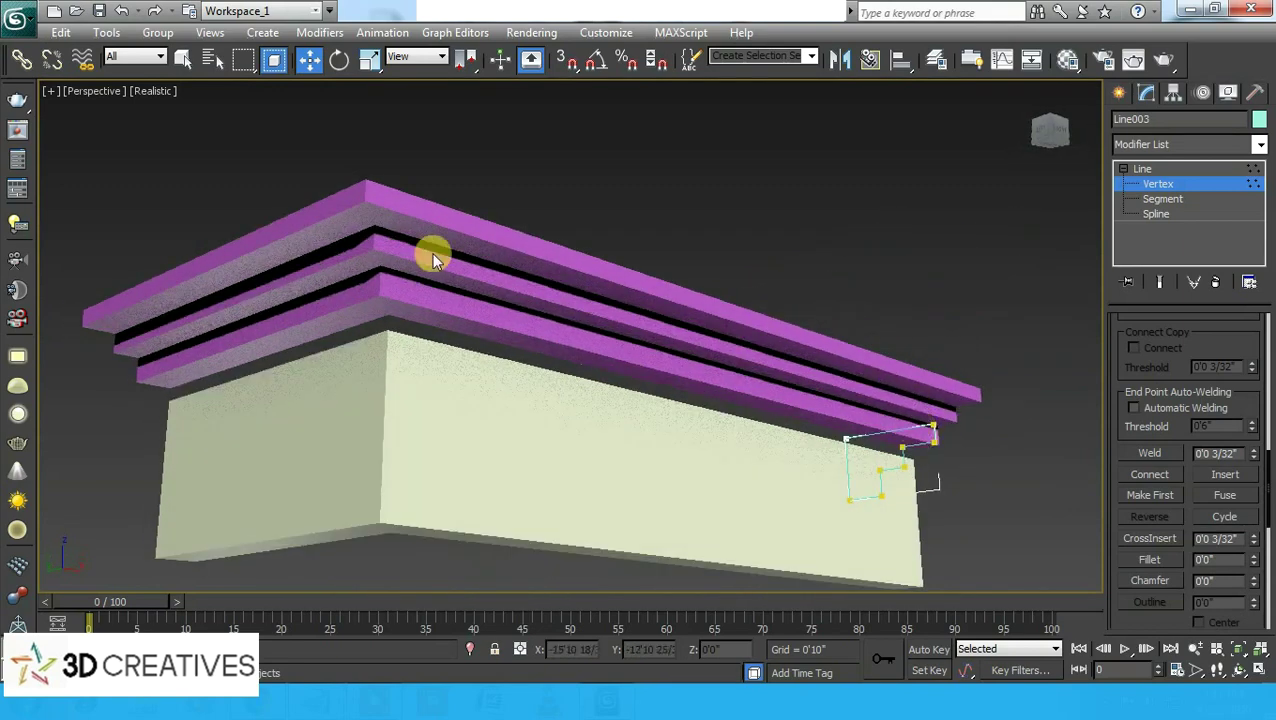
key("alt+w")
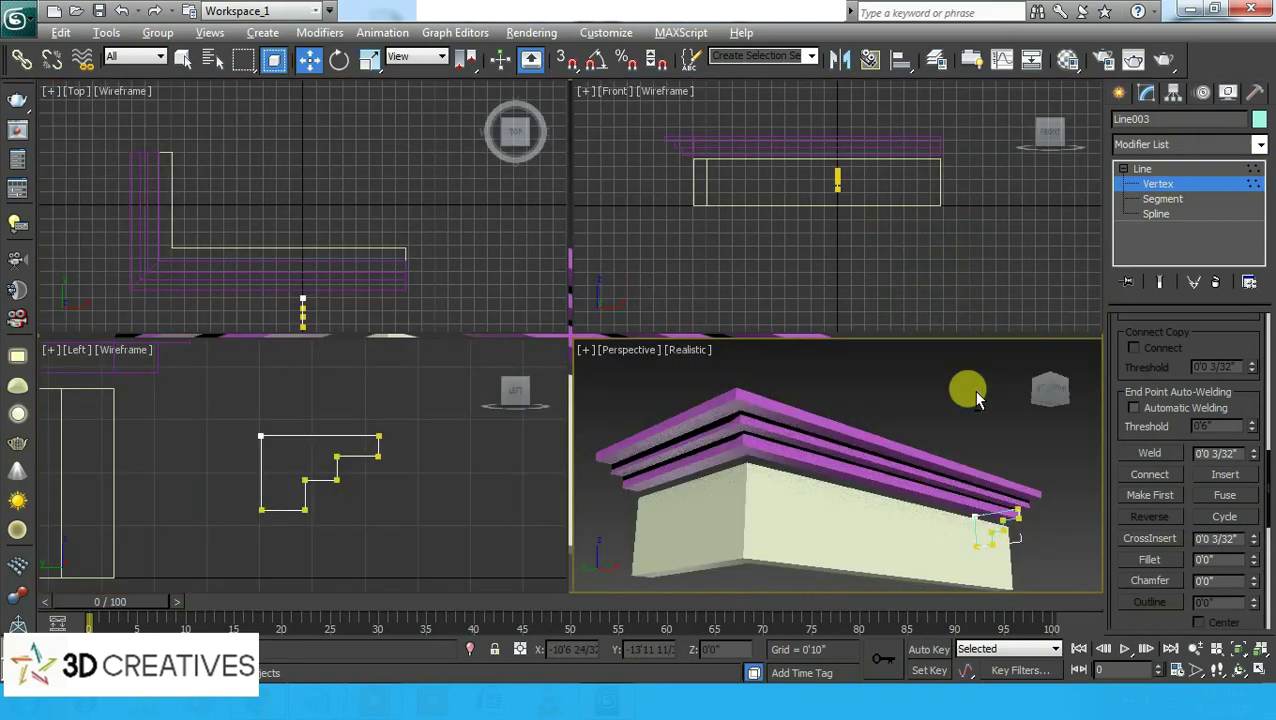
left_click(365, 450)
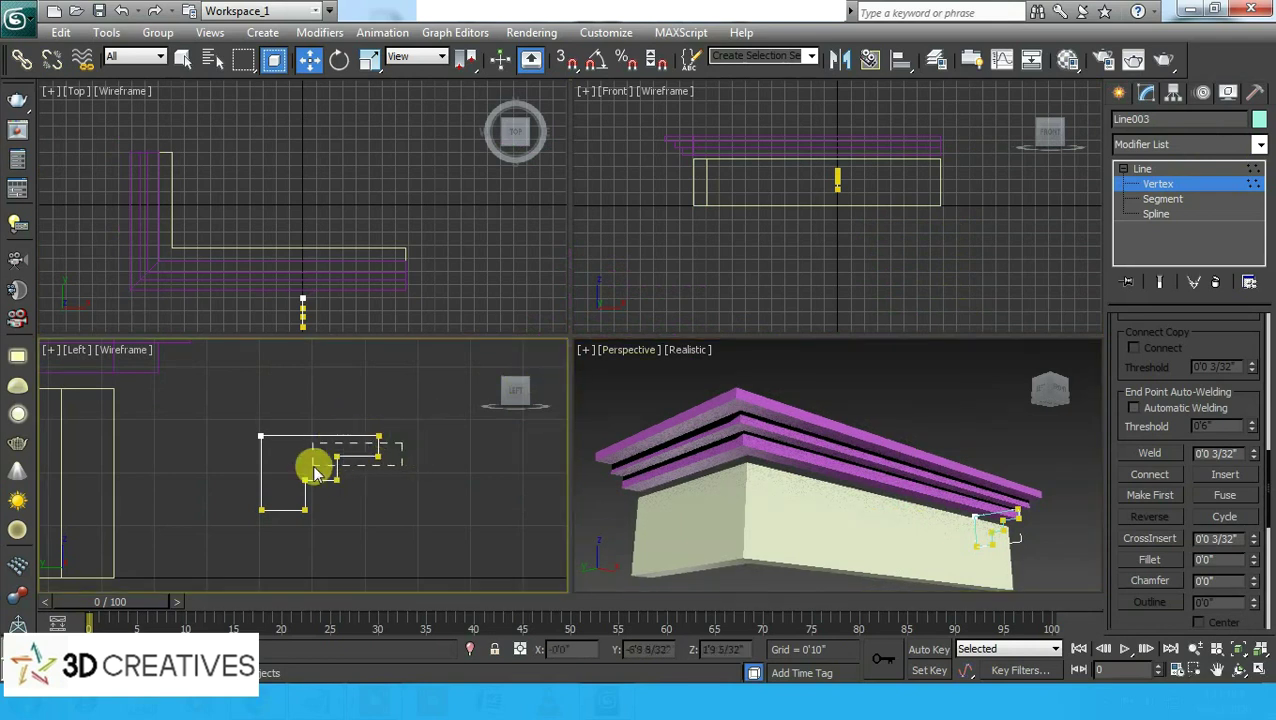
- Reshape Line003's steps and fillet two step corners by about 0'3 17/32"
left_click_drag(313, 472, 335, 465)
left_click(380, 420)
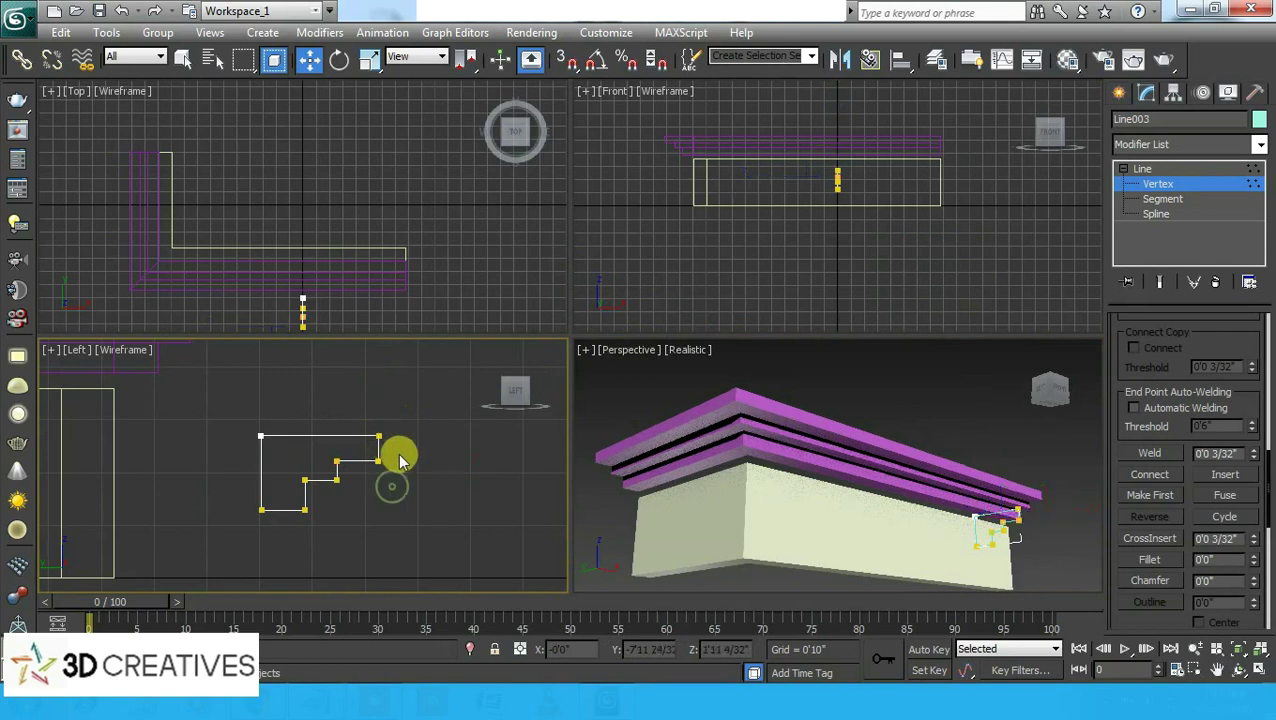
left_click(337, 462)
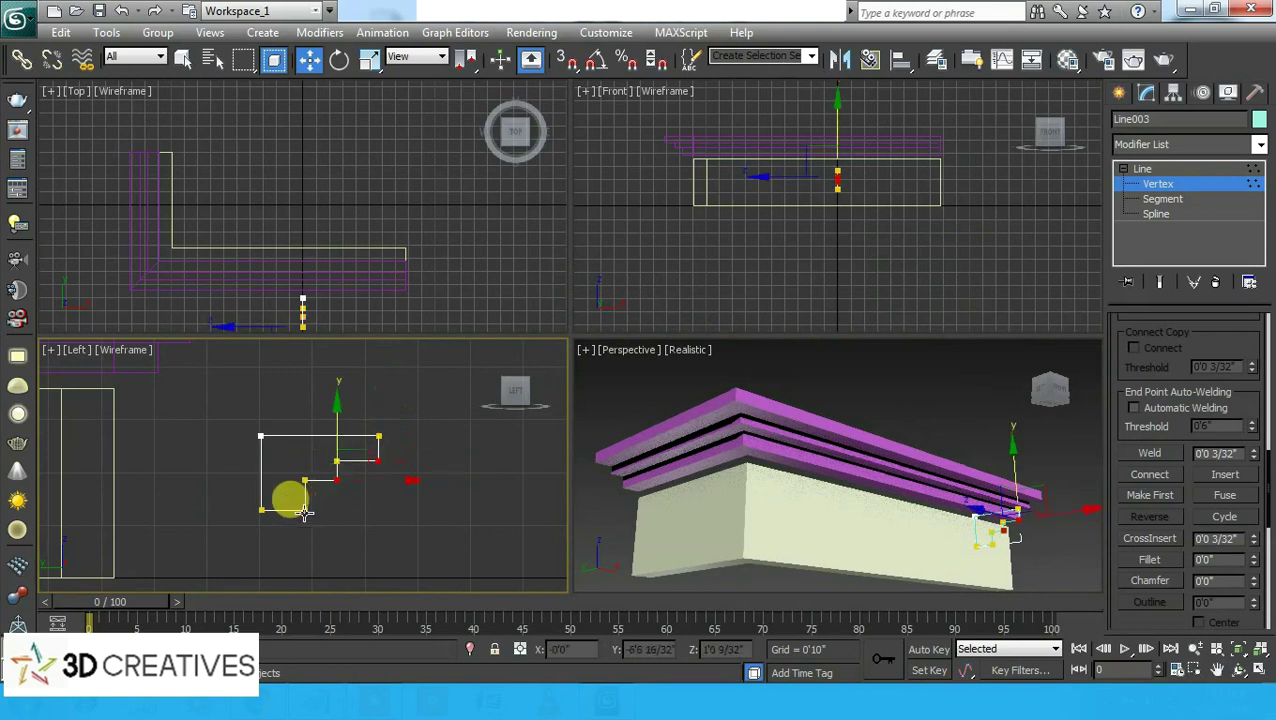
left_click(305, 511, "ctrl")
left_click(1150, 560)
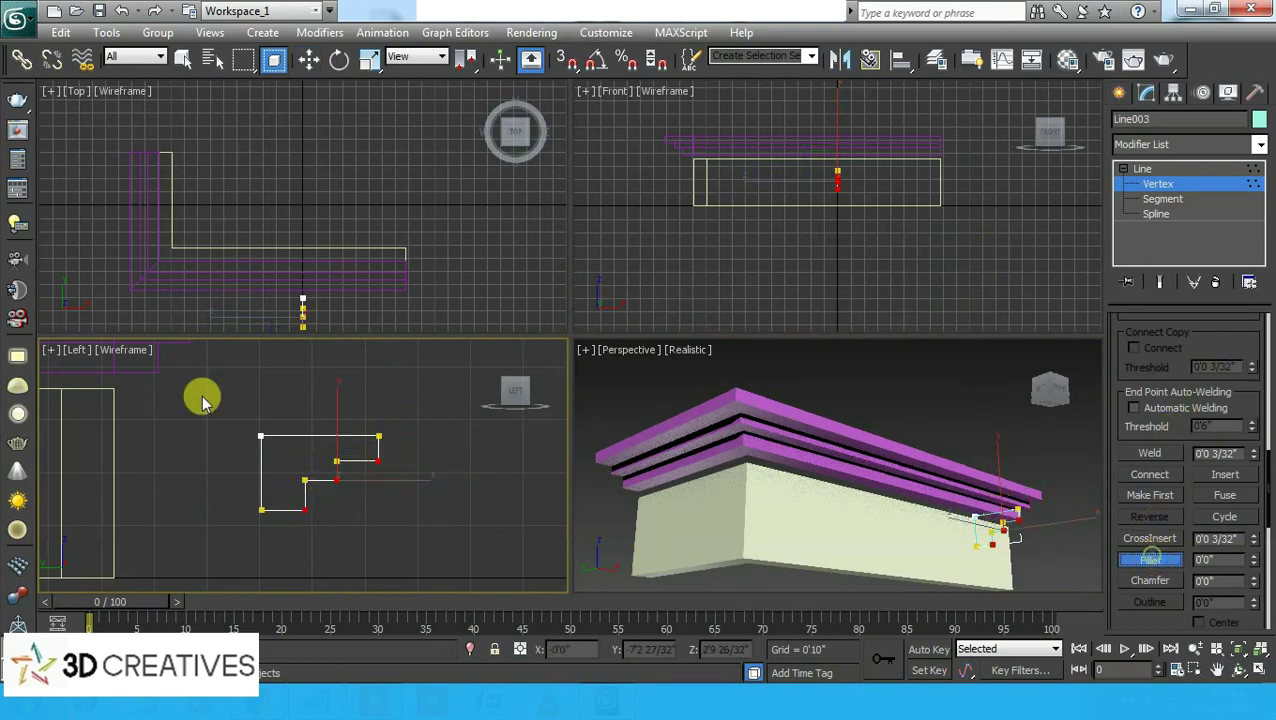
left_click_drag(375, 460, 370, 438)
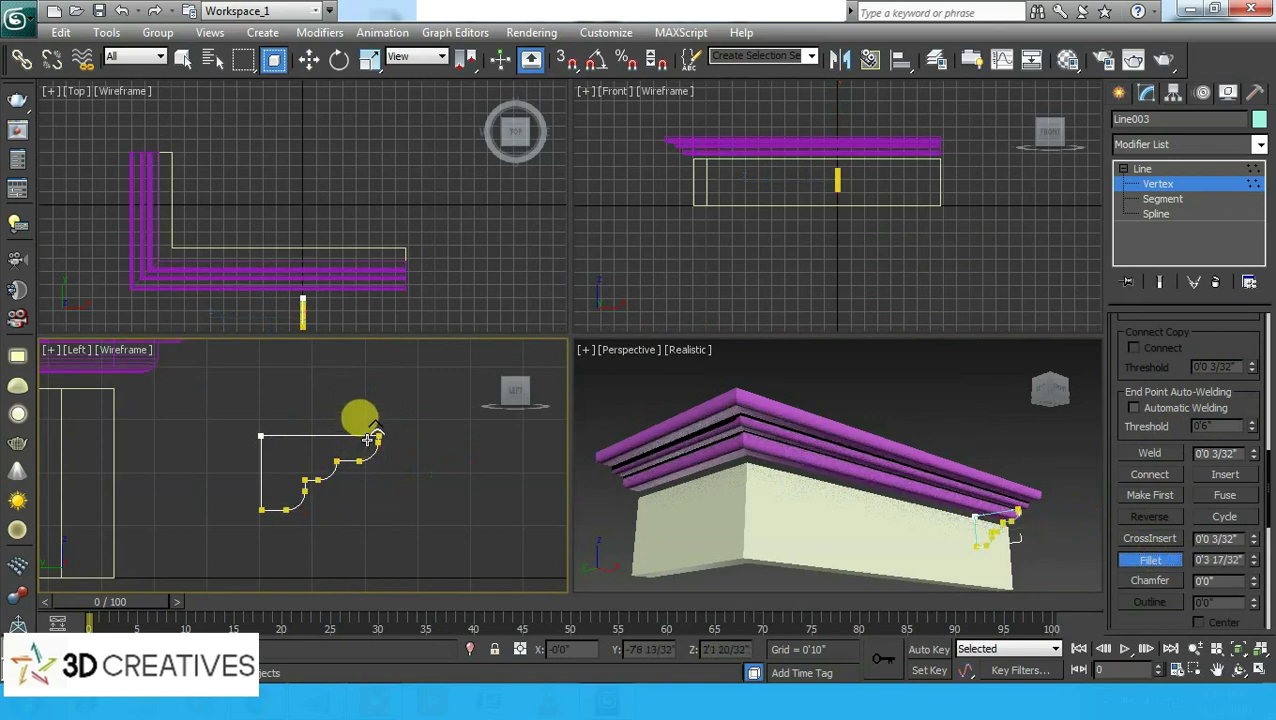
left_click(1156, 338)
left_click(1176, 176)
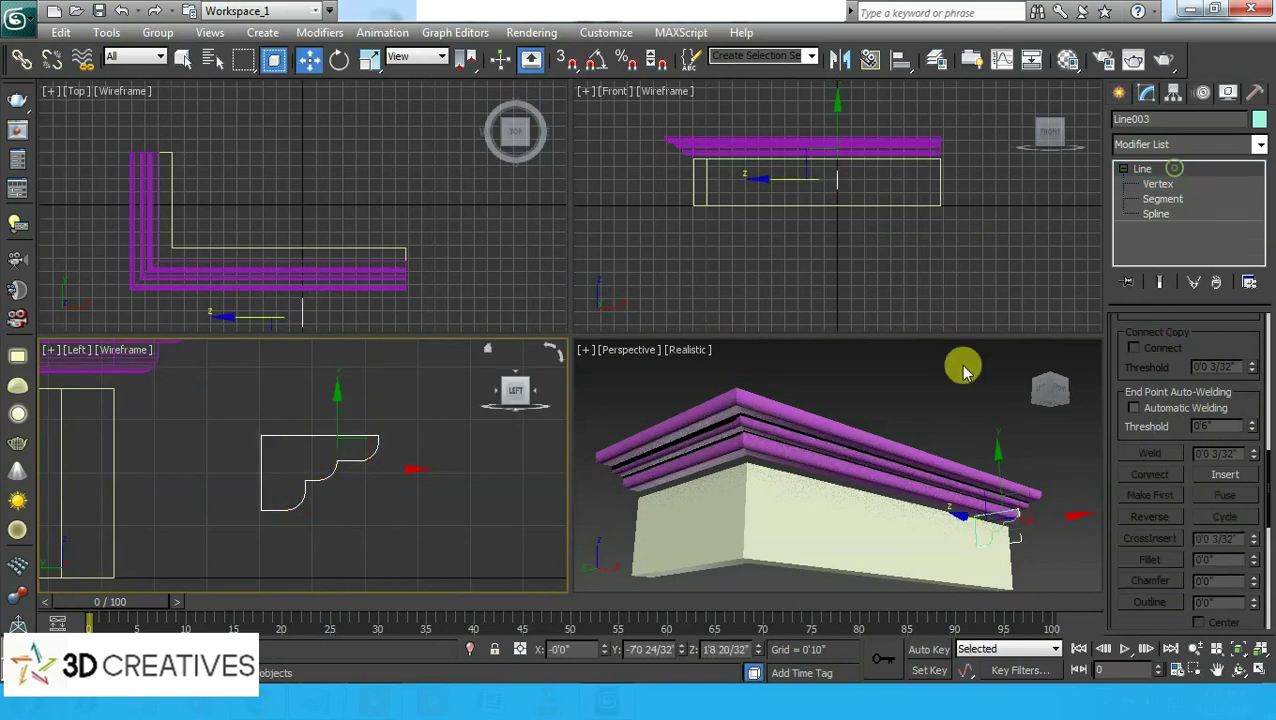
left_click(935, 402)
- In a maximized Perspective view, lower the magenta cornice molding slightly onto the wall
key("alt+w")
mouse_move(621, 276)
middle_mouse_down("alt")
mouse_move(595, 290)
mouse_move(621, 276)
mouse_move(570, 279)
mouse_move(550, 296)
mouse_move(518, 285)
mouse_move(416, 293)
mouse_move(427, 306)
mouse_move(749, 322)
mouse_move(797, 310)
mouse_move(1037, 316)
middle_mouse_up("alt")
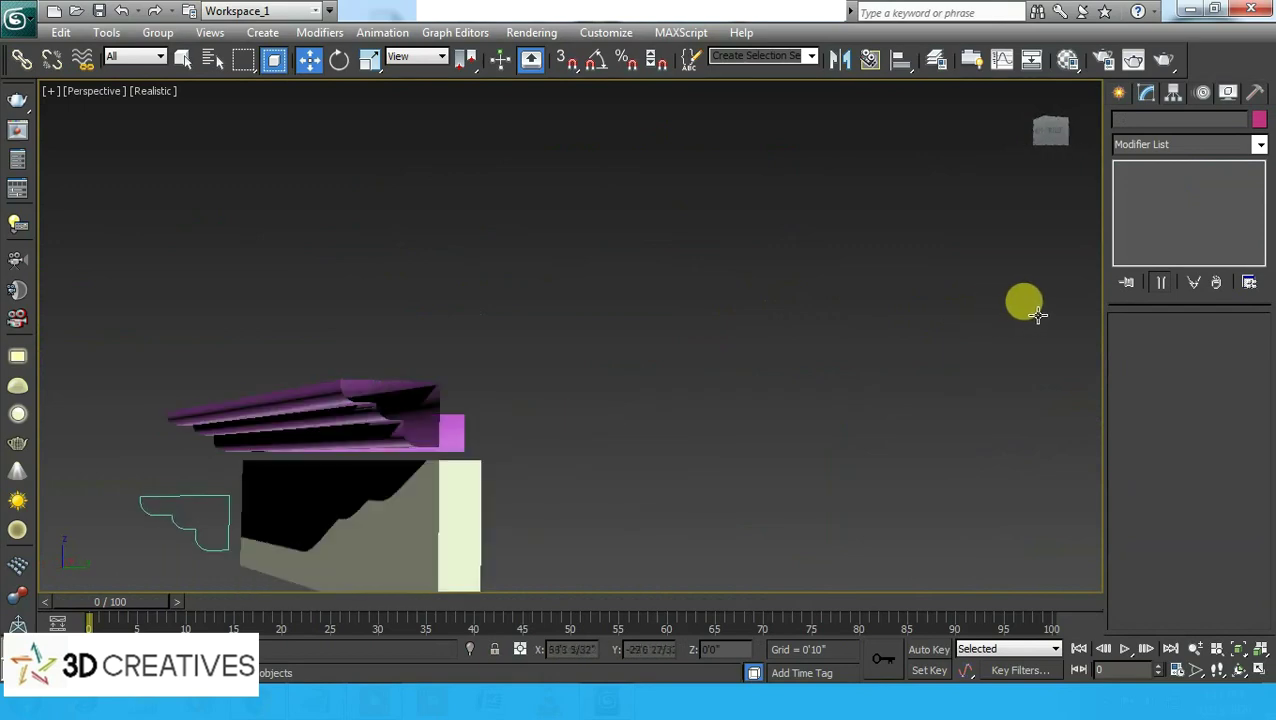
mouse_move(368, 390)
middle_mouse_down("alt")
mouse_move(575, 379)
mouse_move(564, 370)
middle_mouse_up("alt")
left_click(510, 378)
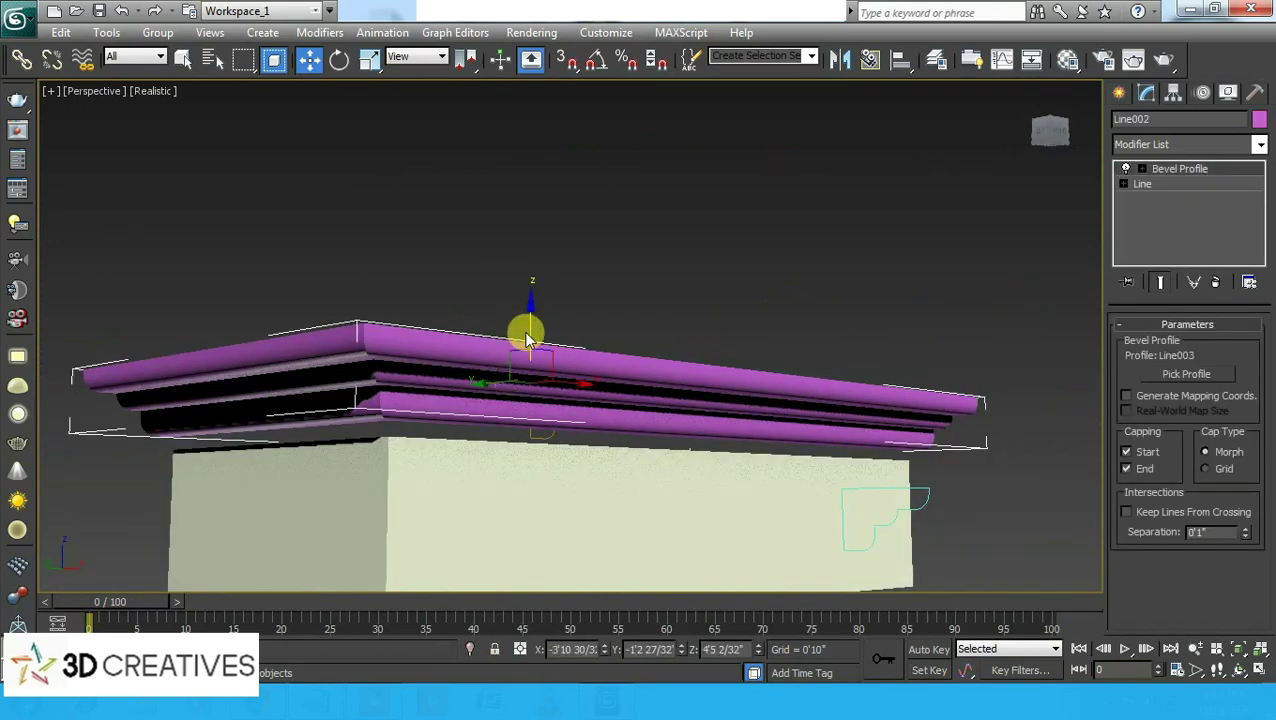
left_click_drag(527, 330, 527, 338)
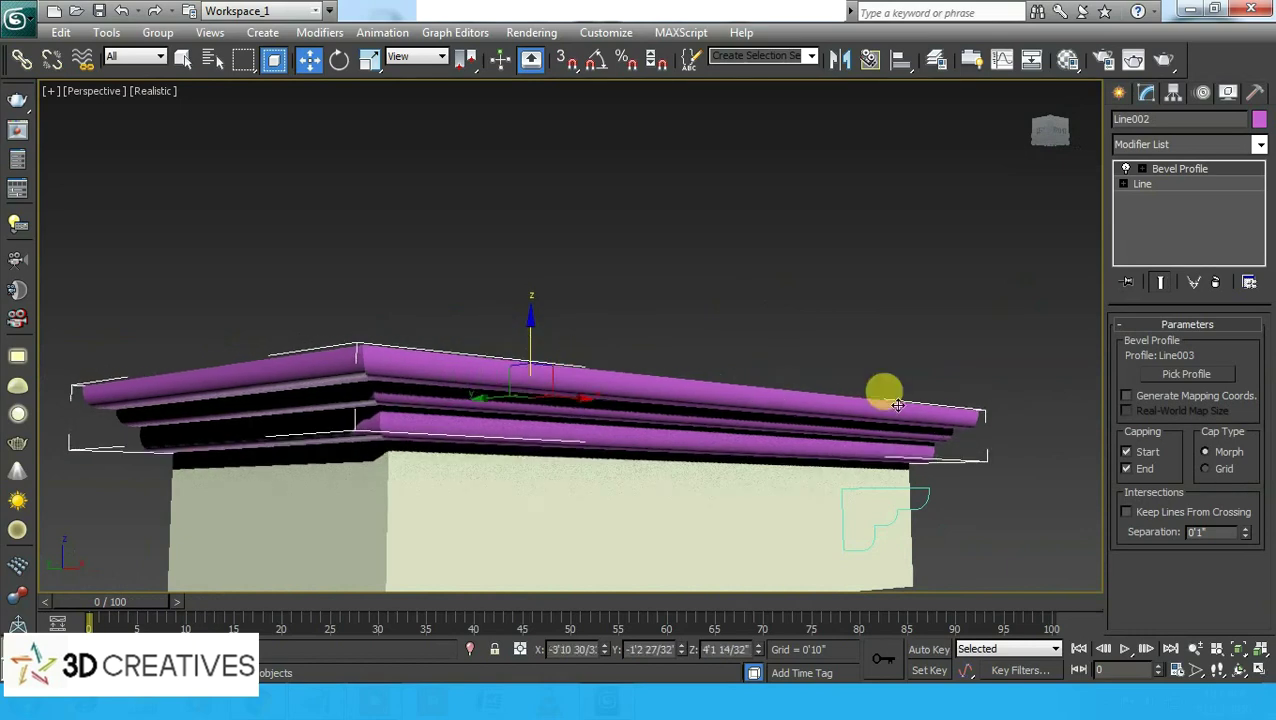
mouse_move(883, 390)
middle_mouse_down("alt")
mouse_move(755, 400)
mouse_move(661, 387)
mouse_move(675, 404)
middle_mouse_up("alt")
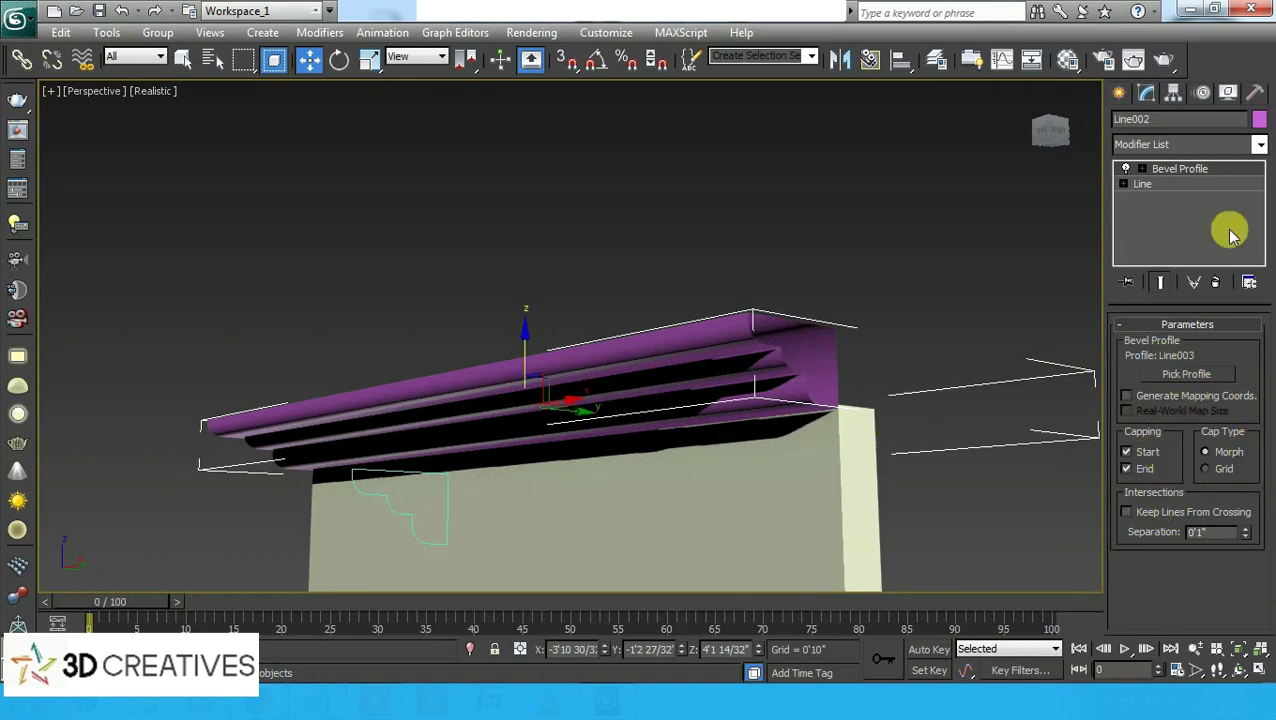
- Add a Cap Holes modifier to close the cornice's open ends, then deselect it
left_click(1260, 146)
key("c")
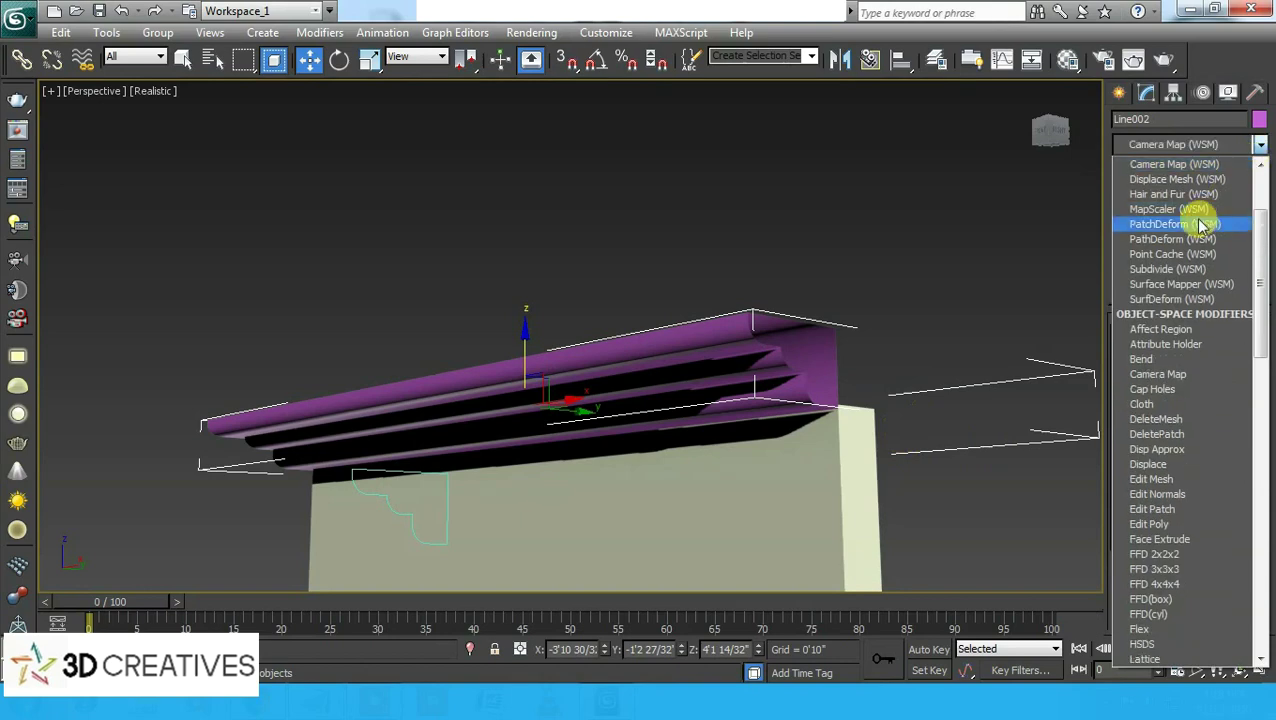
key("c")
left_click(1160, 179)
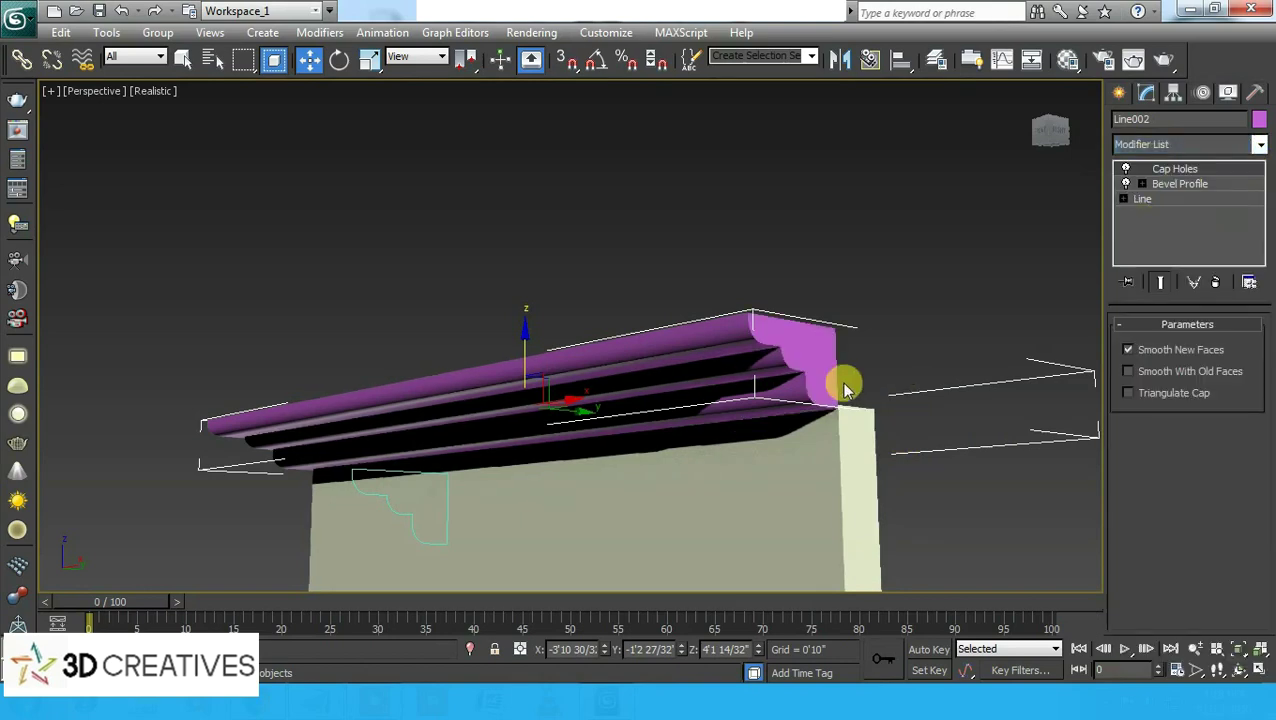
mouse_move(667, 411)
middle_mouse_down("alt")
mouse_move(813, 404)
mouse_move(618, 401)
mouse_move(623, 372)
mouse_move(557, 408)
mouse_move(627, 393)
middle_mouse_up("alt")
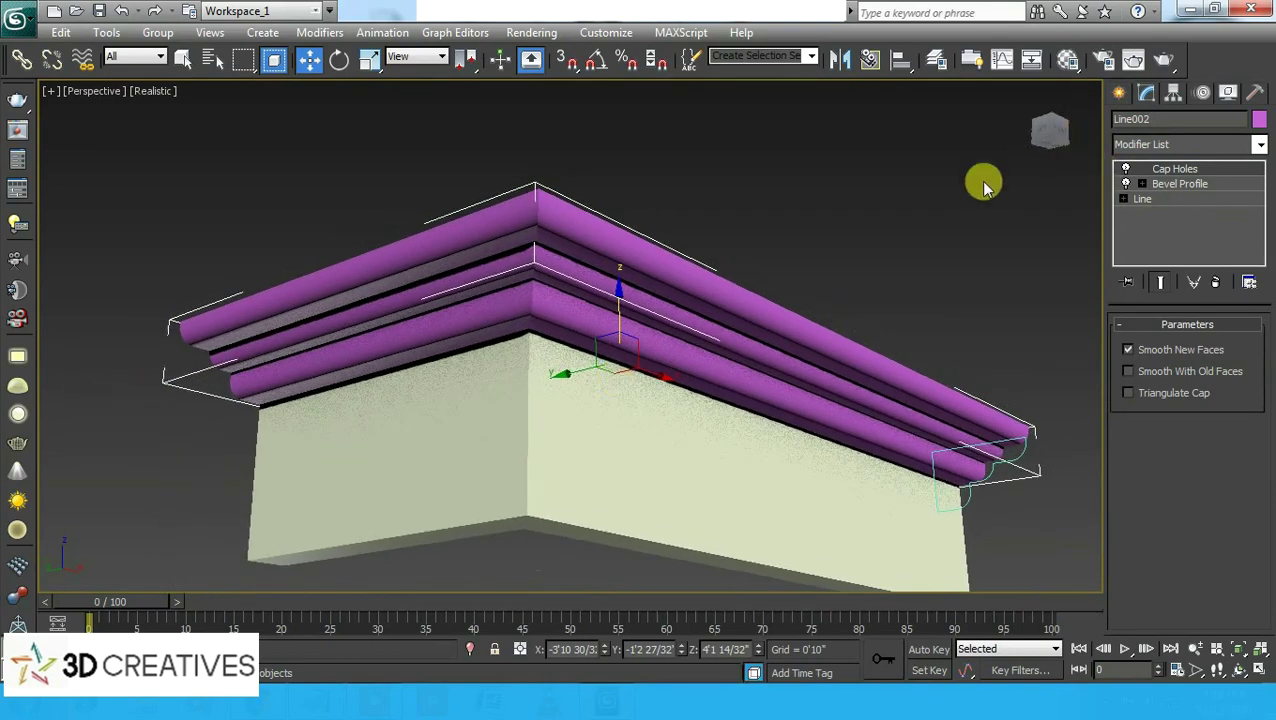
left_click(898, 235)
left_click(1034, 273)
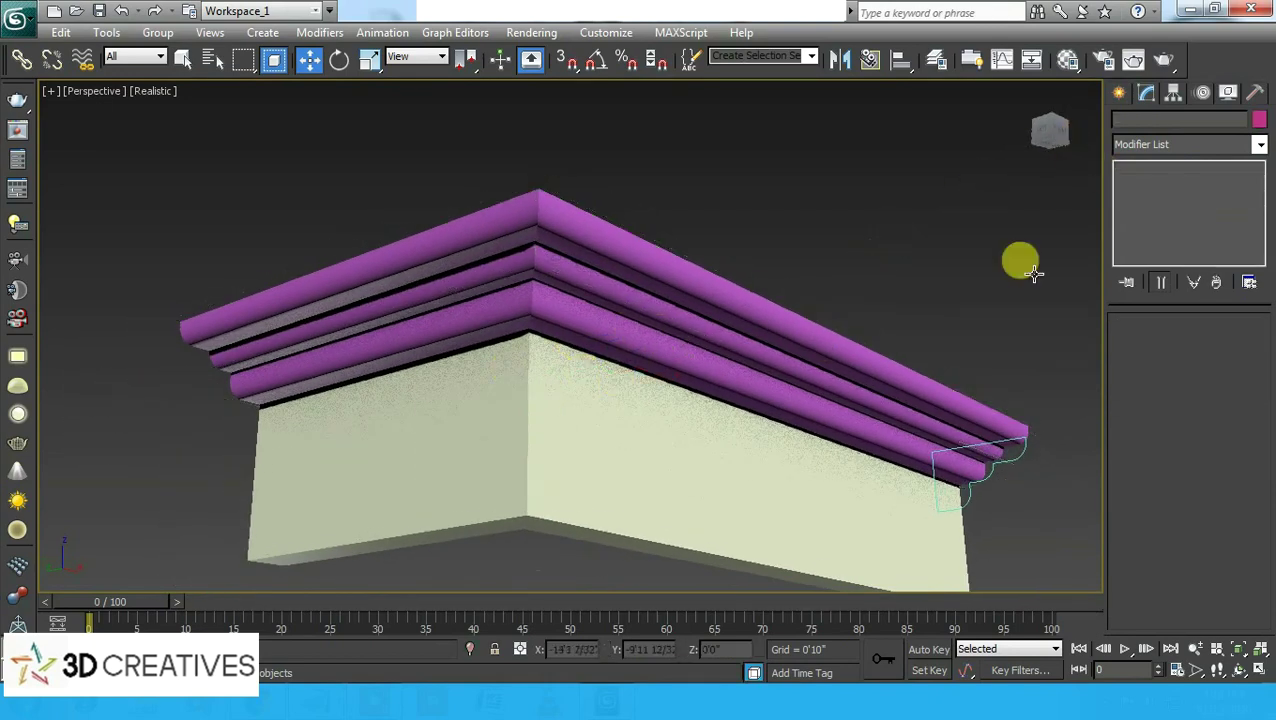
- Return to four viewports and delete the wall block and the magenta cornice molding
left_click(1125, 95)
key("alt+w")
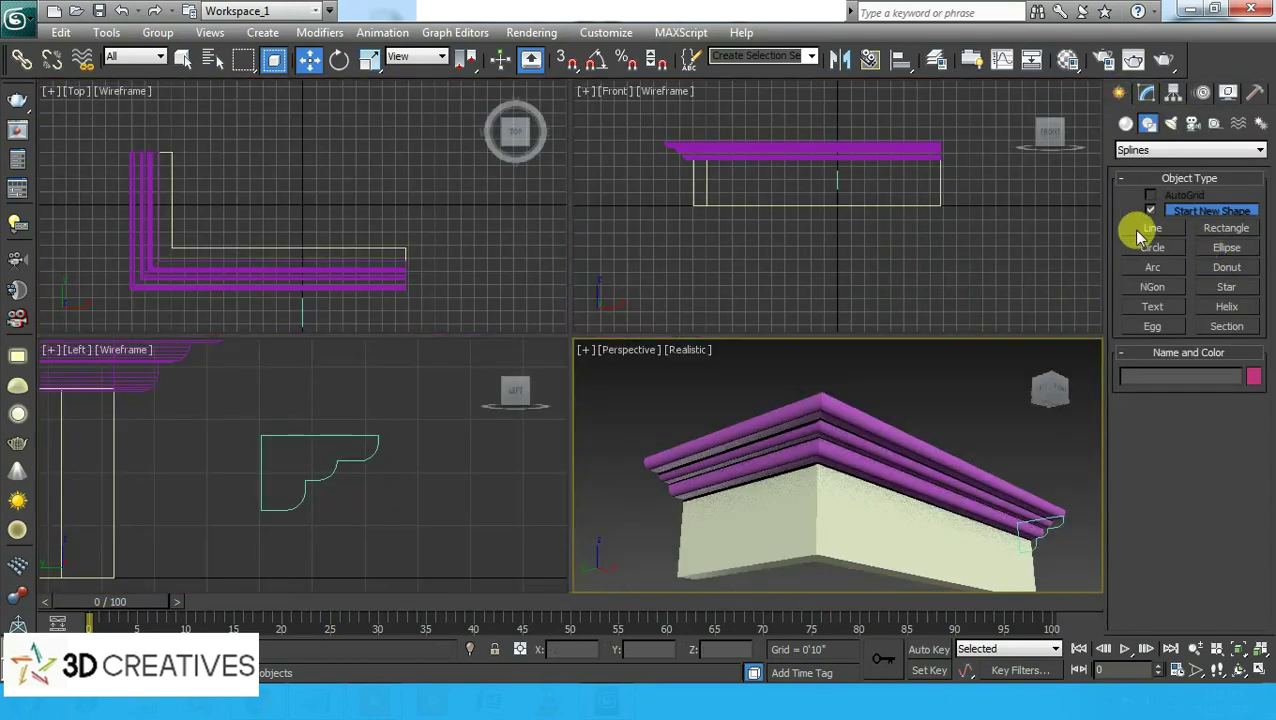
left_click(1158, 249)
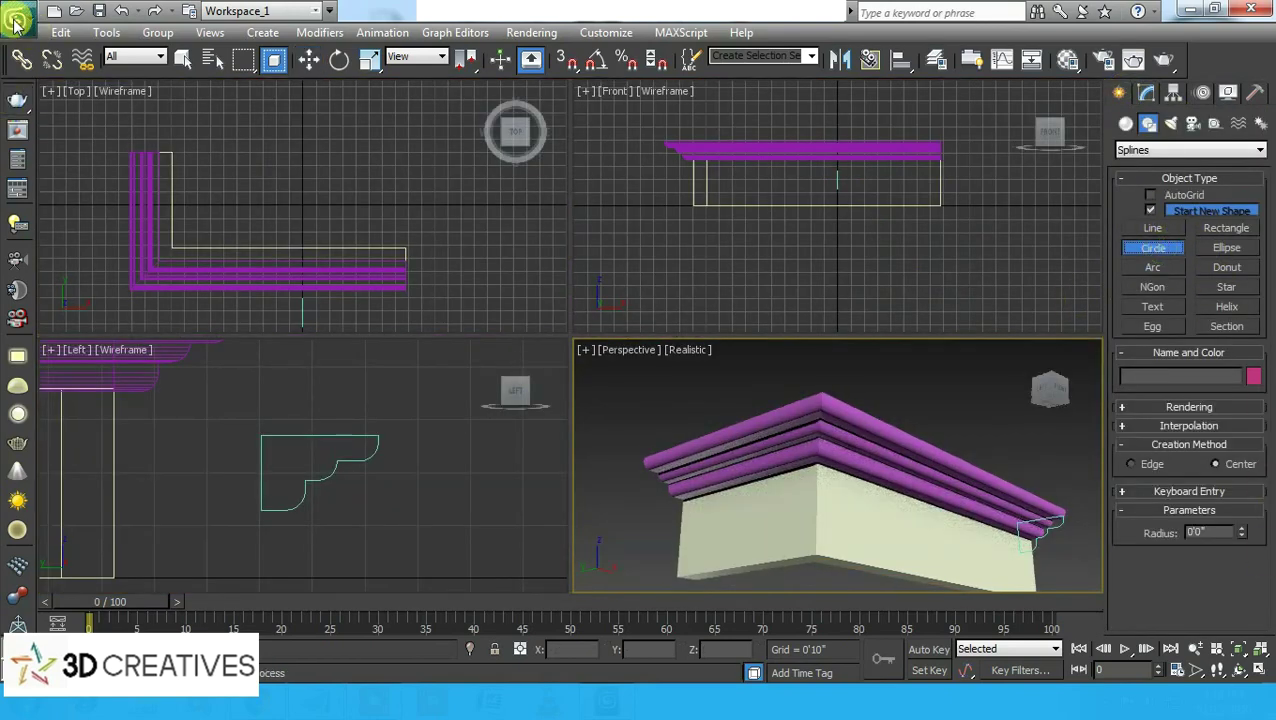
right_click(408, 388)
right_click(442, 252)
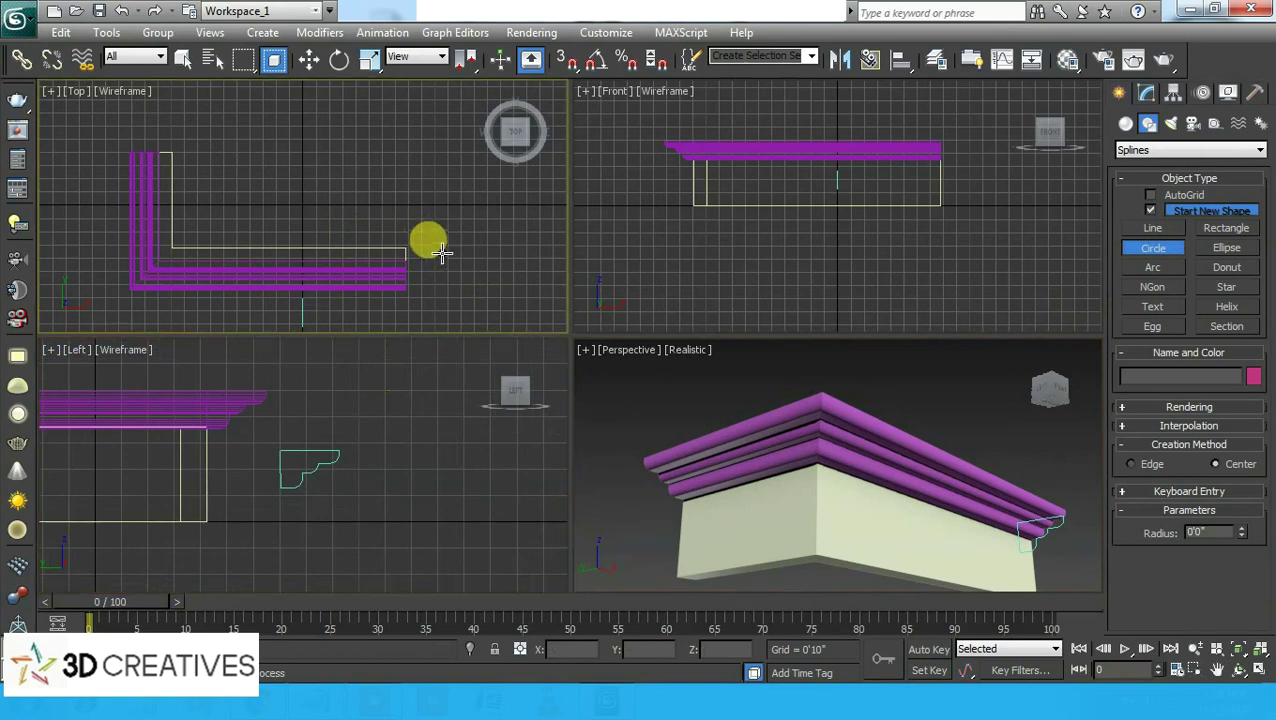
key("w")
scroll(365, 190, "down", 2)
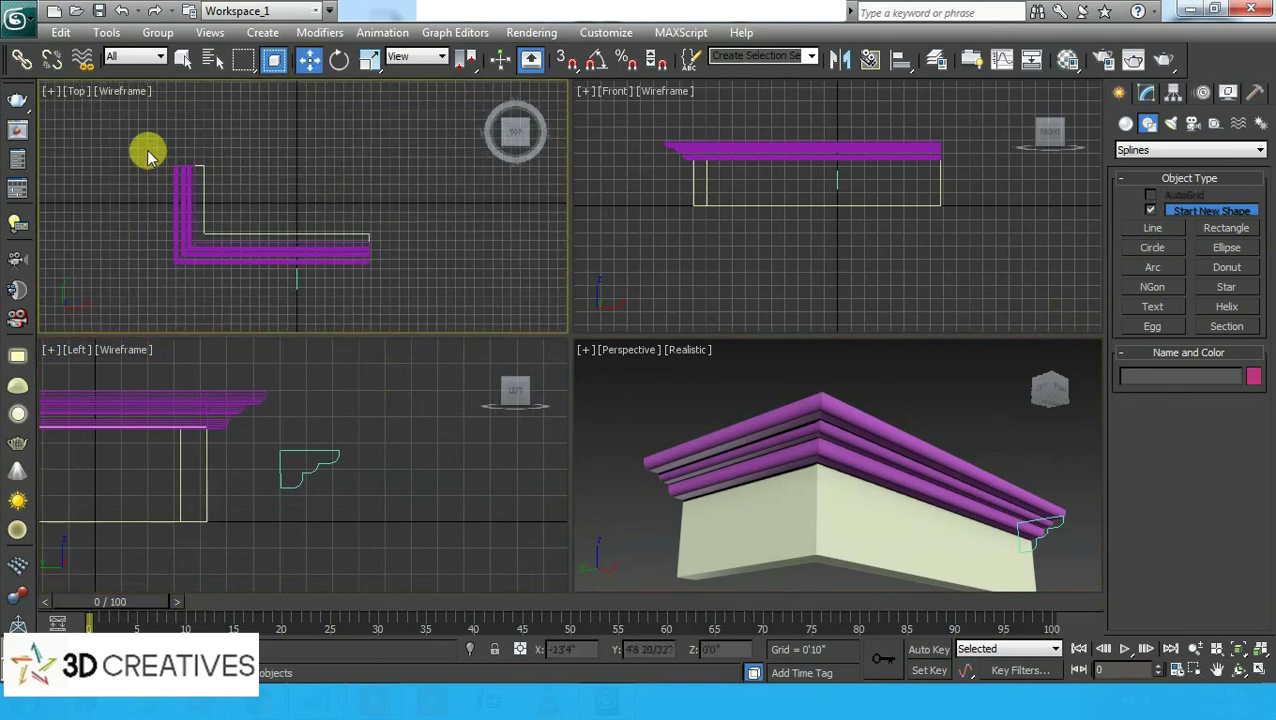
mouse_move(148, 150)
left_mouse_down()
mouse_move(397, 275)
mouse_move(390, 265)
left_mouse_up()
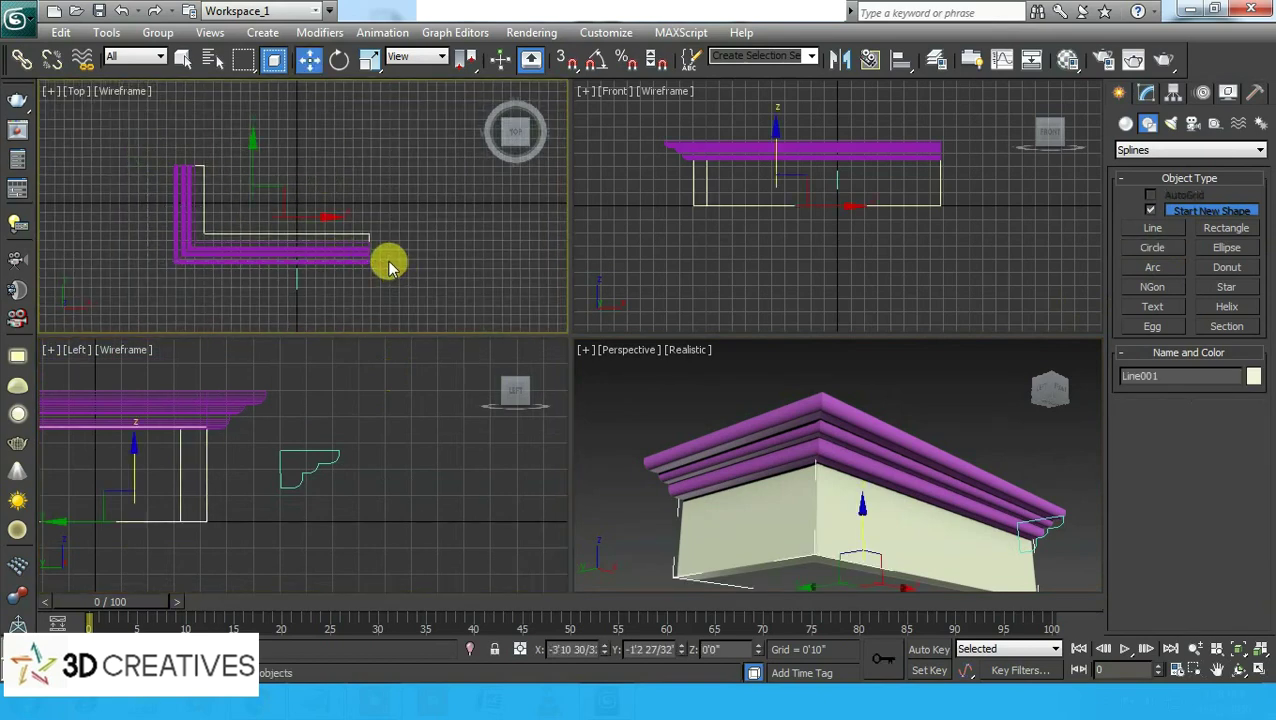
key("Delete")
left_click(193, 218)
key("Delete")
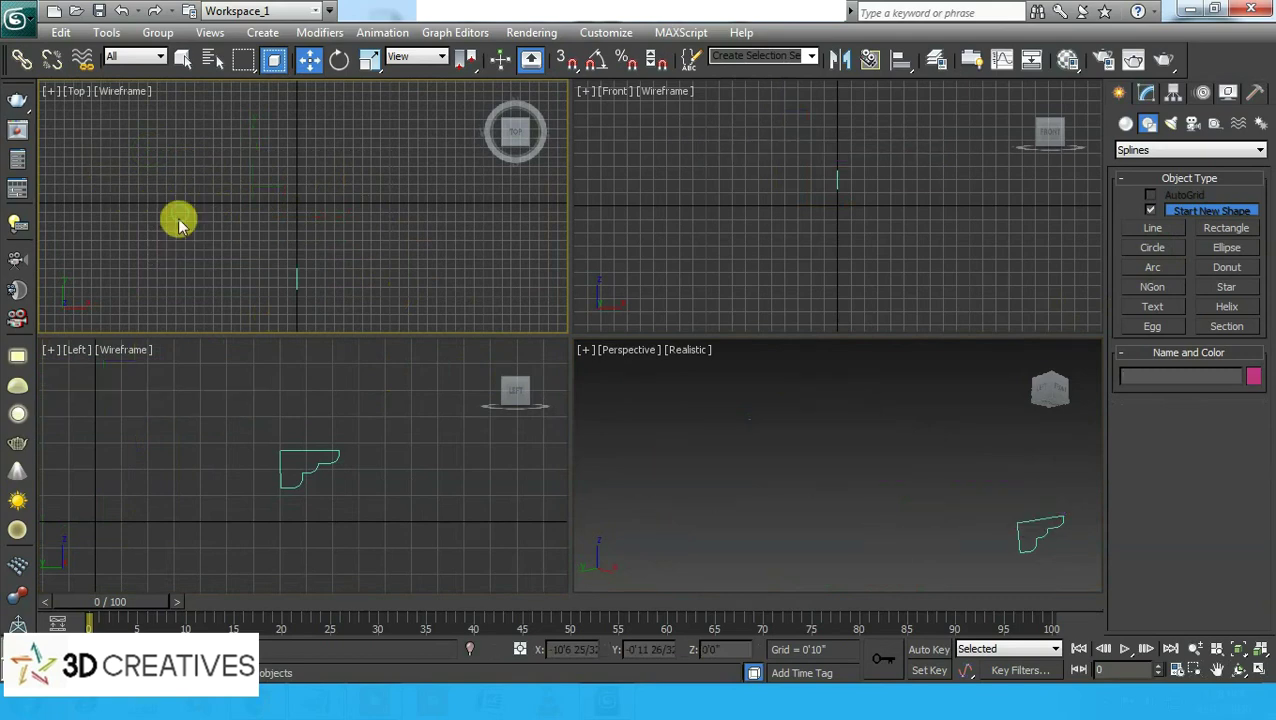
- Draw a new circle near the Top view centre and select it in Perspective
left_click(1168, 246)
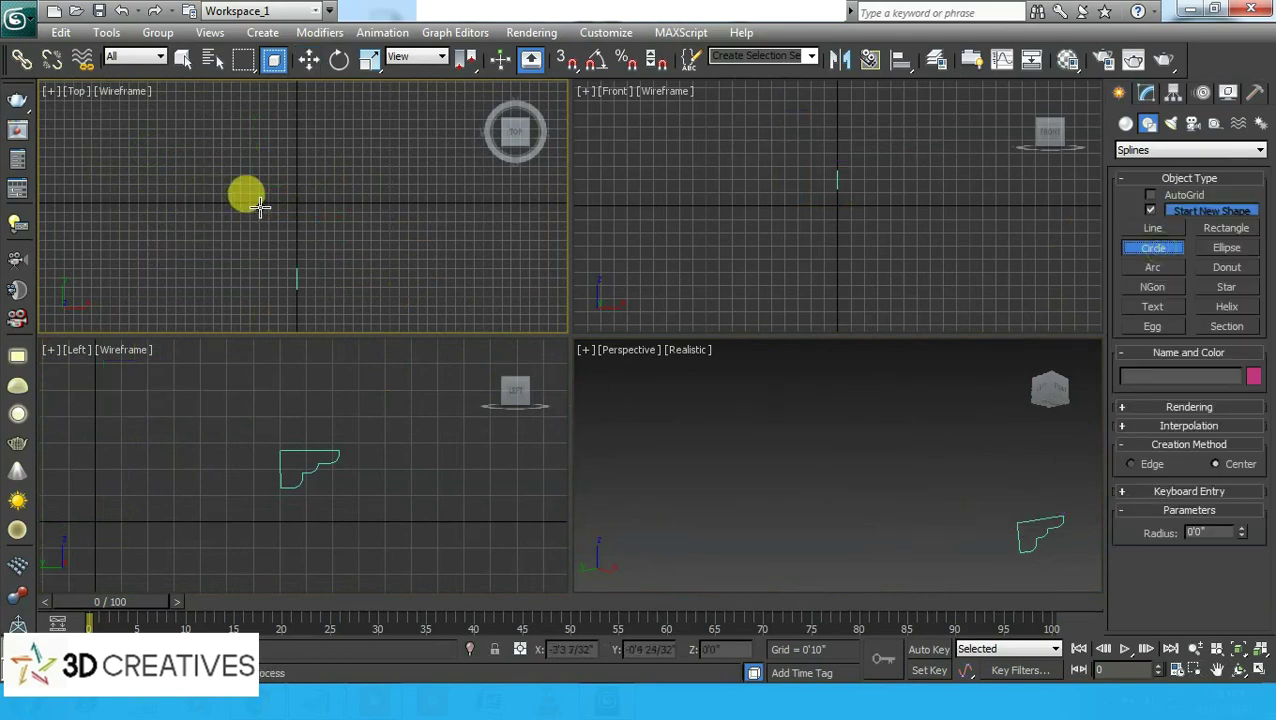
left_click_drag(259, 206, 222, 207)
middle_click_drag(681, 370, 810, 400, "alt")
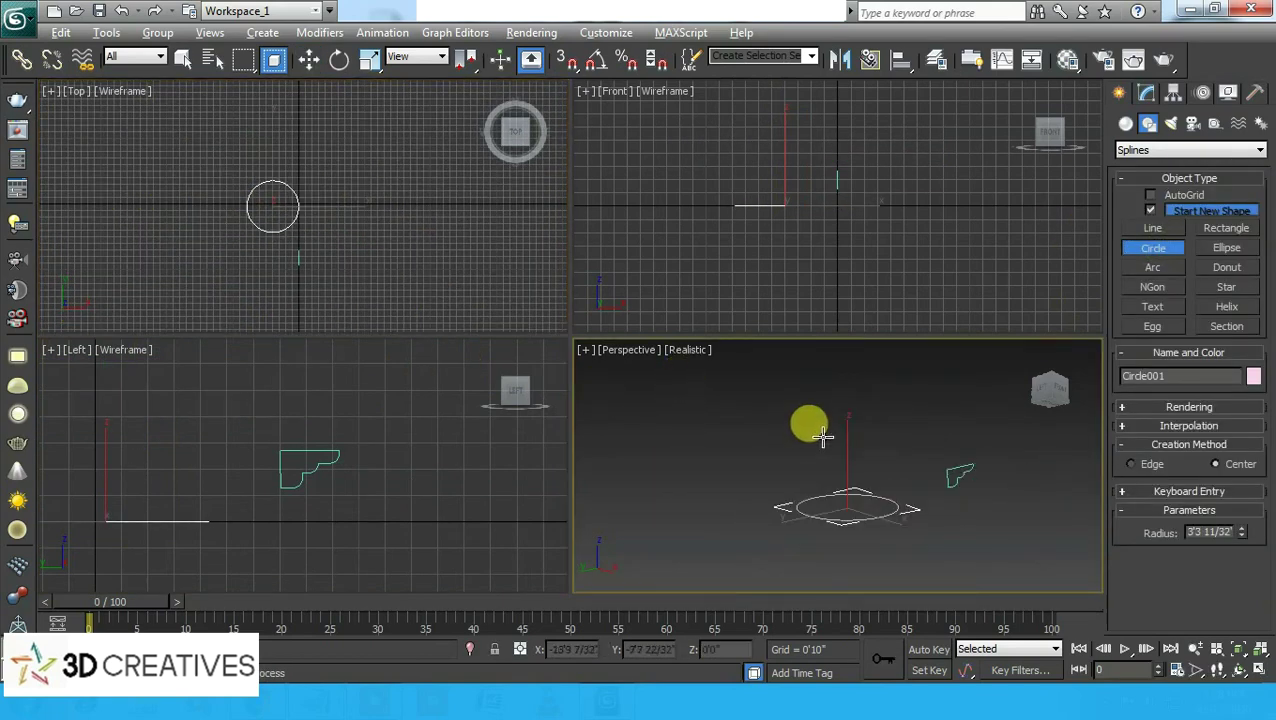
key("w")
left_click(1022, 350)
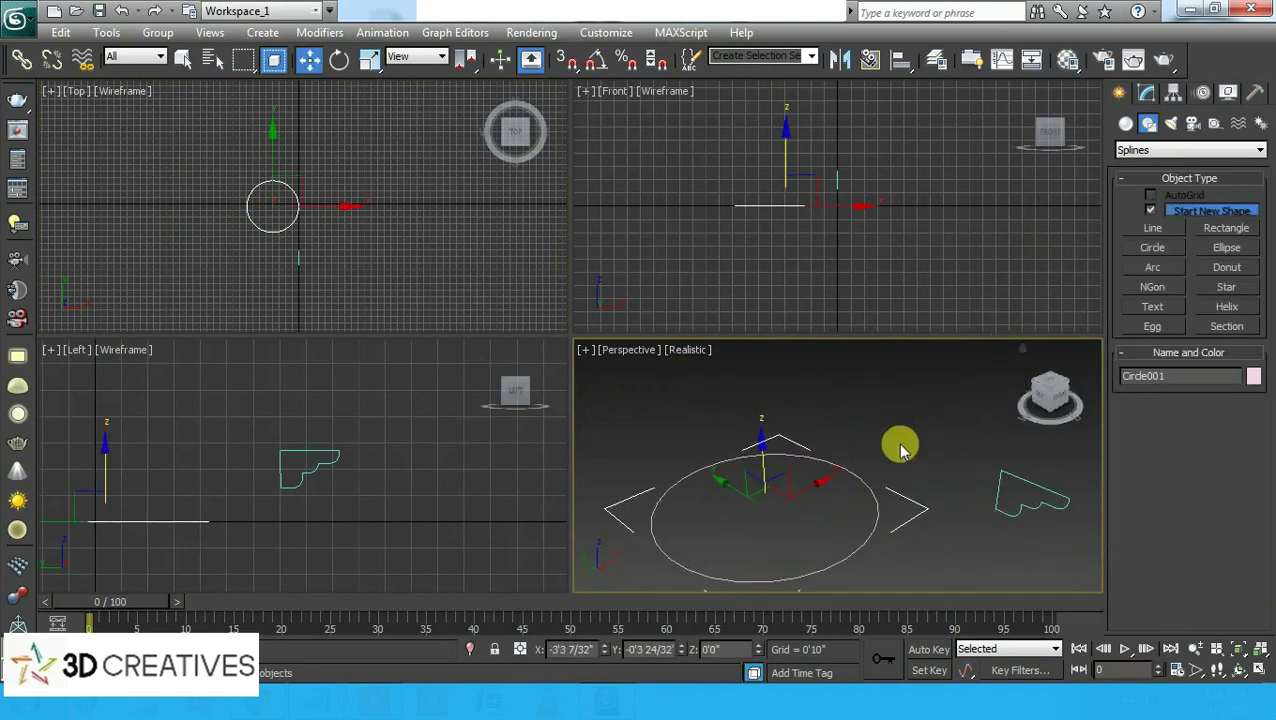
middle_click_drag(898, 452, 852, 438, "ctrl+alt")
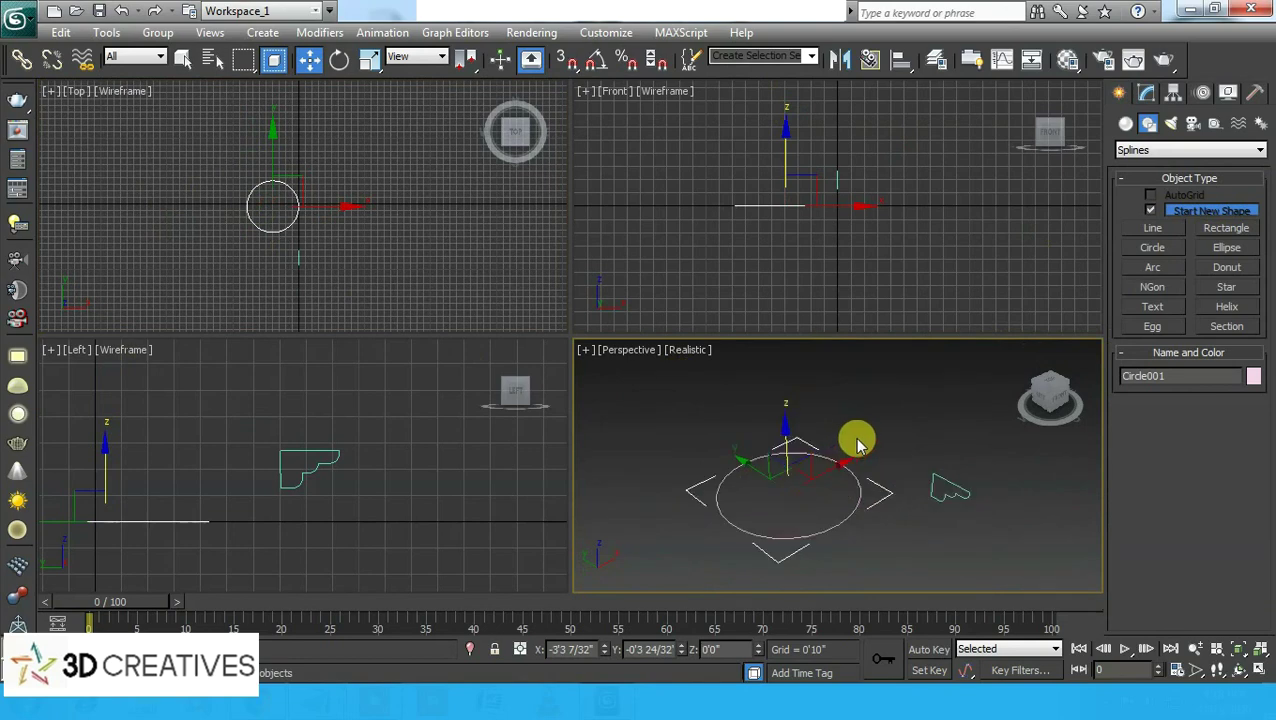
left_click(1147, 93)
left_click(1261, 147)
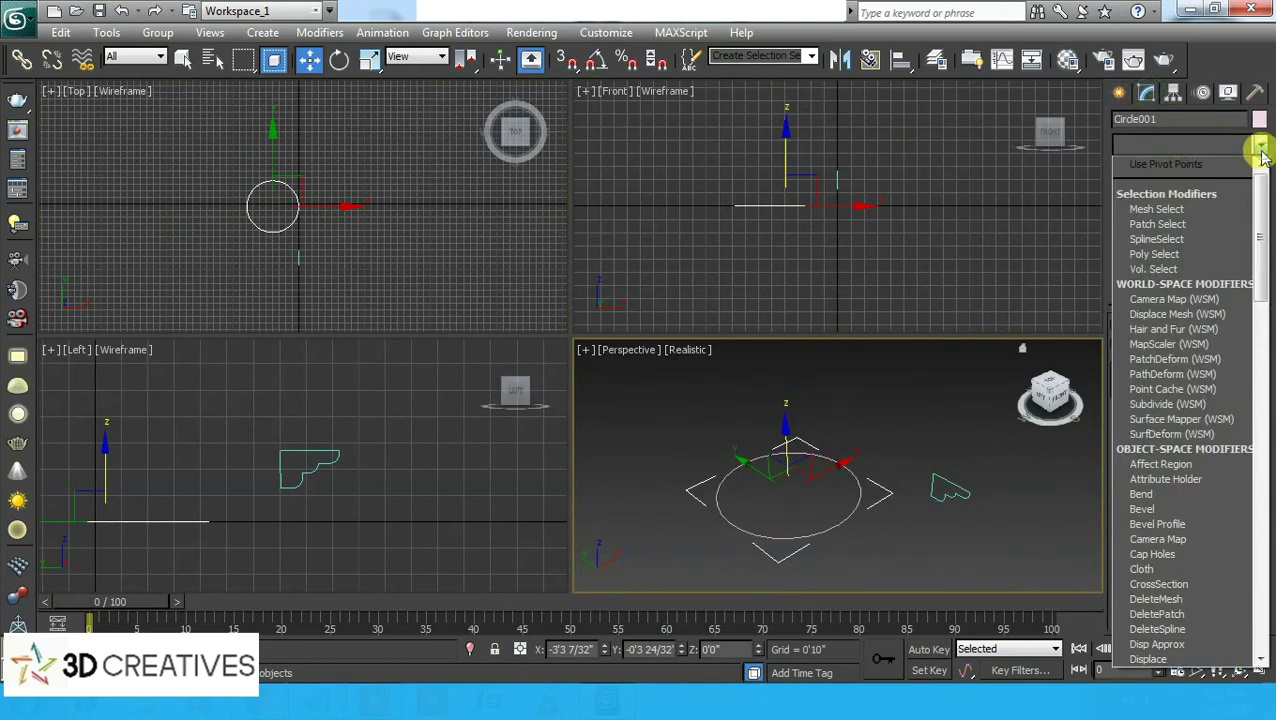
scroll(1135, 245, "down", 10)
- Extrude the circle to about 20'0 16/32" and frame the column in a maximized Perspective view
left_click(1140, 242)
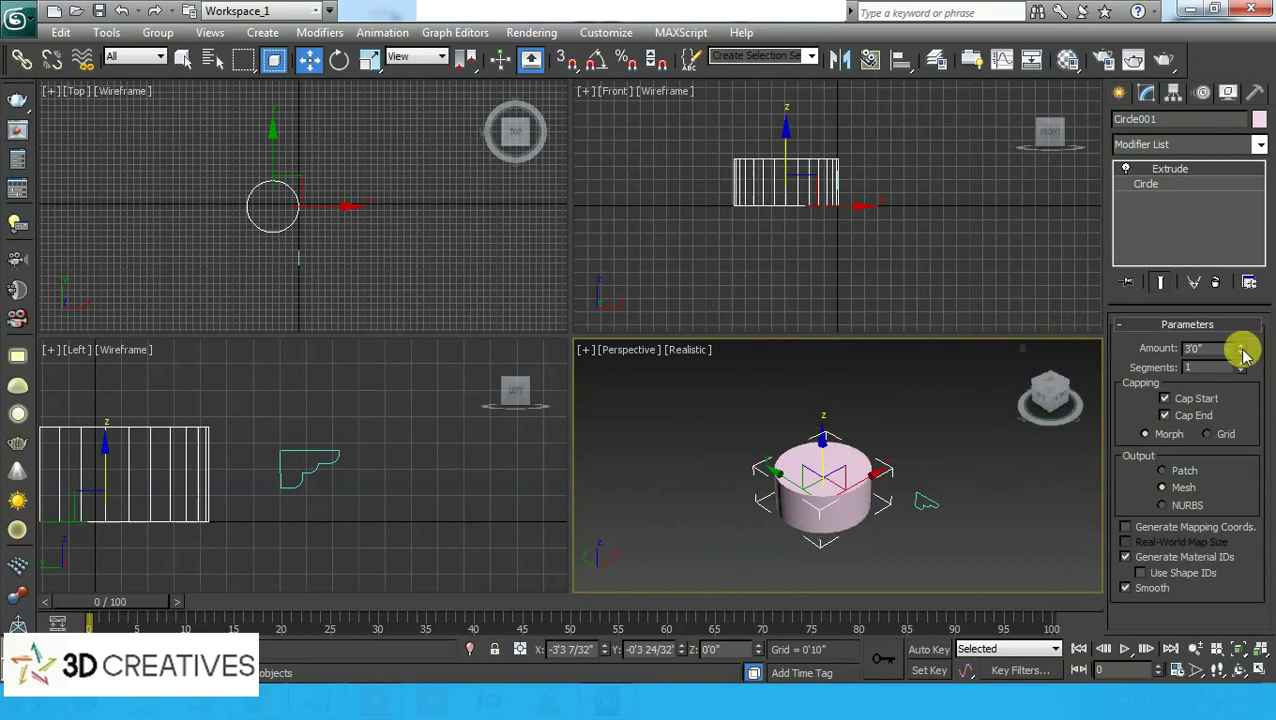
mouse_move(1242, 352)
left_mouse_down()
mouse_move(1230, 182)
mouse_move(1252, 90)
left_mouse_up()
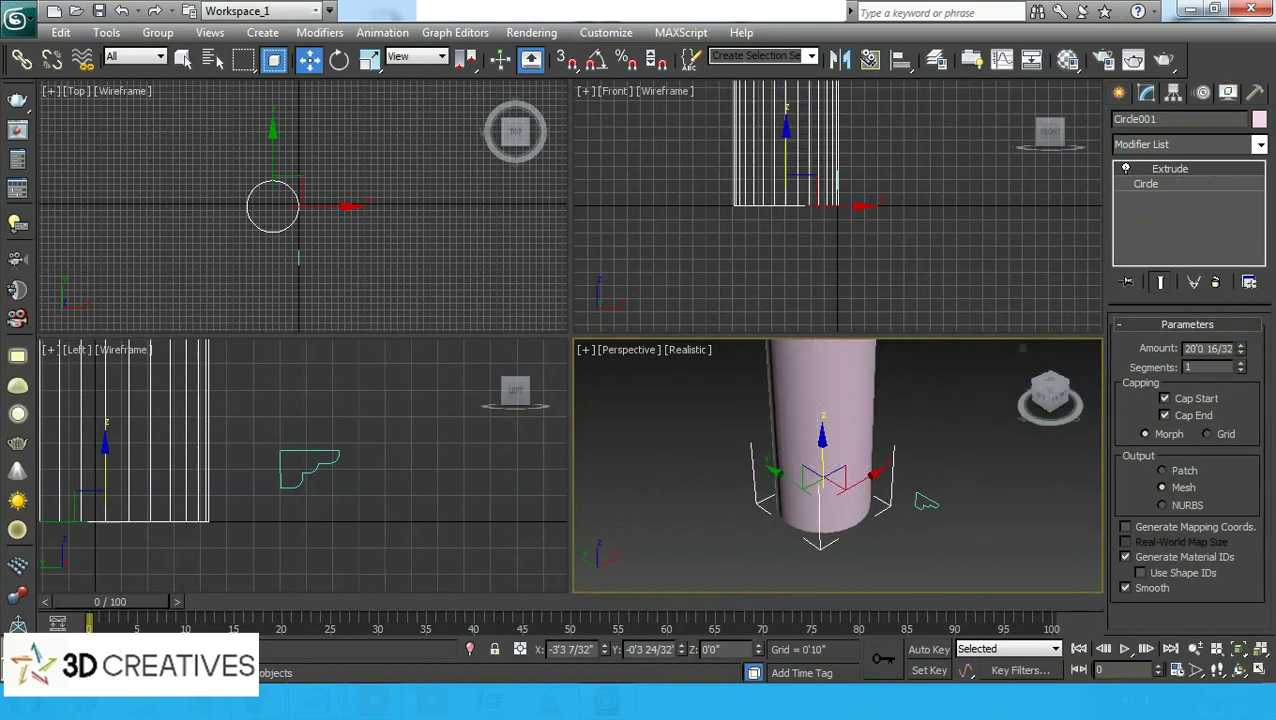
scroll(779, 461, "down", 2)
scroll(860, 464, "down", 3)
key("alt+w")
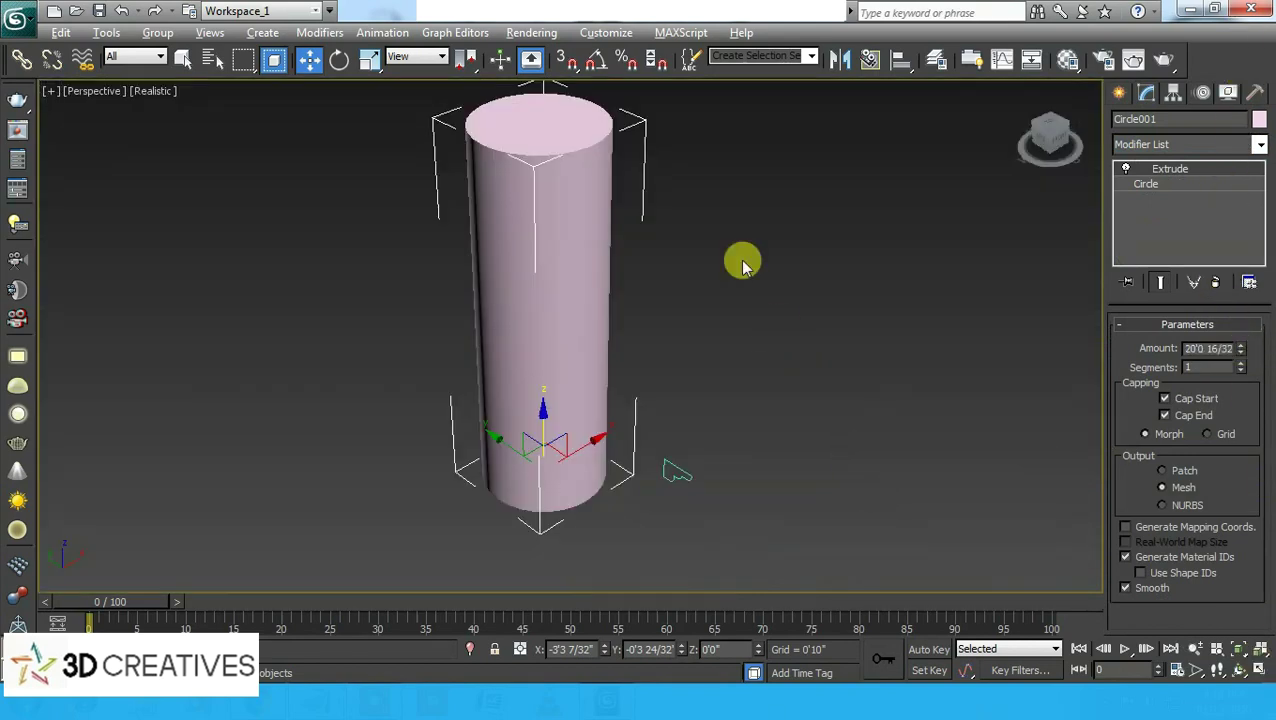
middle_click_drag(743, 262, 755, 313)
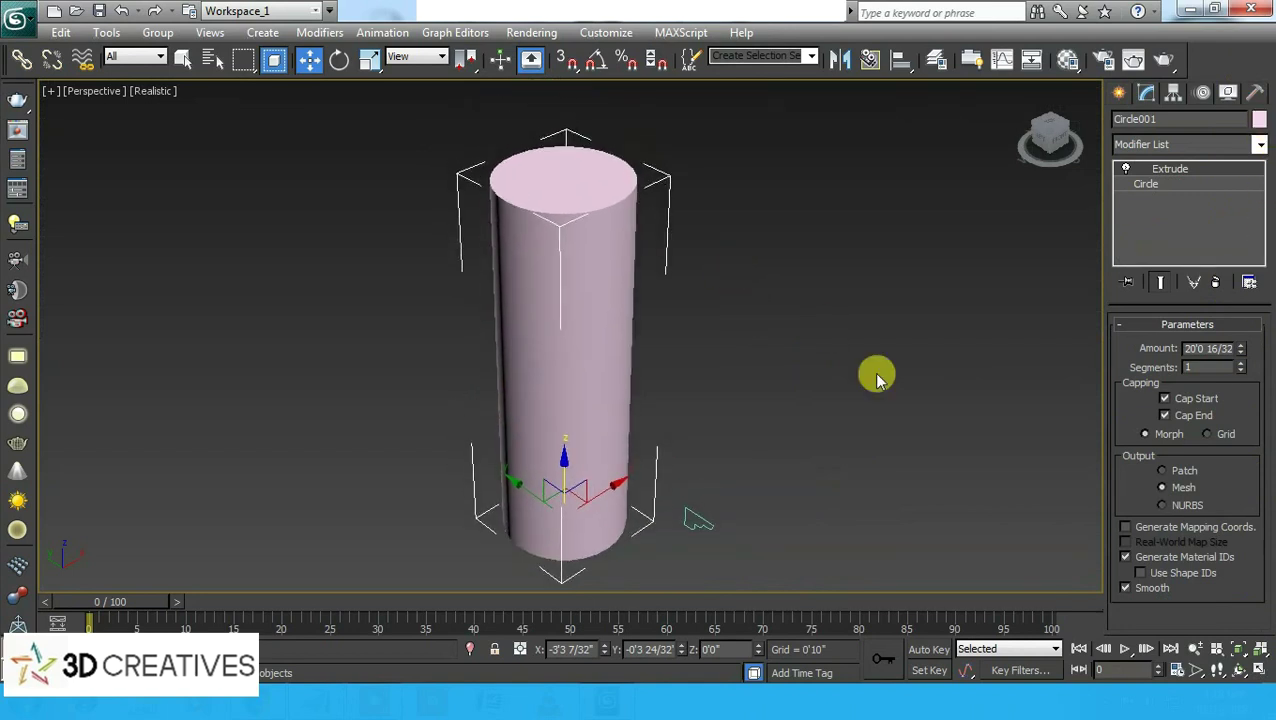
middle_click_drag(722, 370, 746, 385)
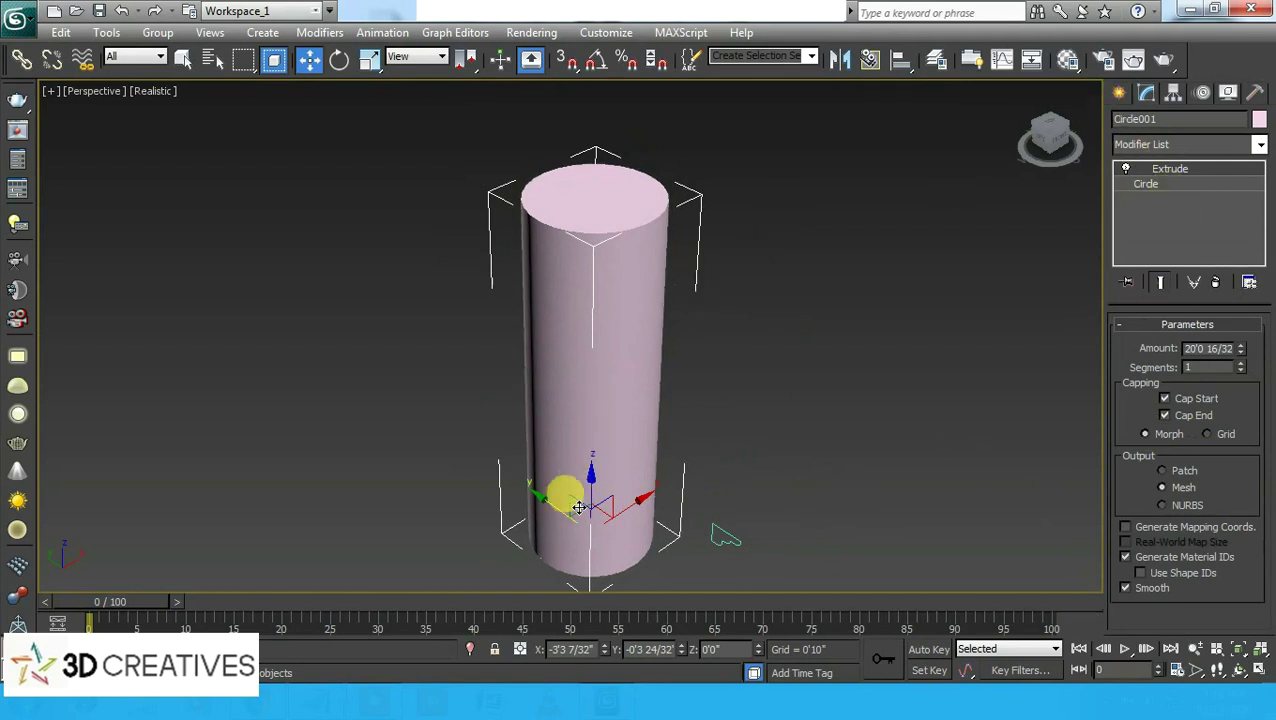
scroll(664, 478, "down", 2)
- Copy the column upward as Circle002, remove its Extrude, and move it near the column top
left_click_drag(580, 438, 582, 168, "shift")
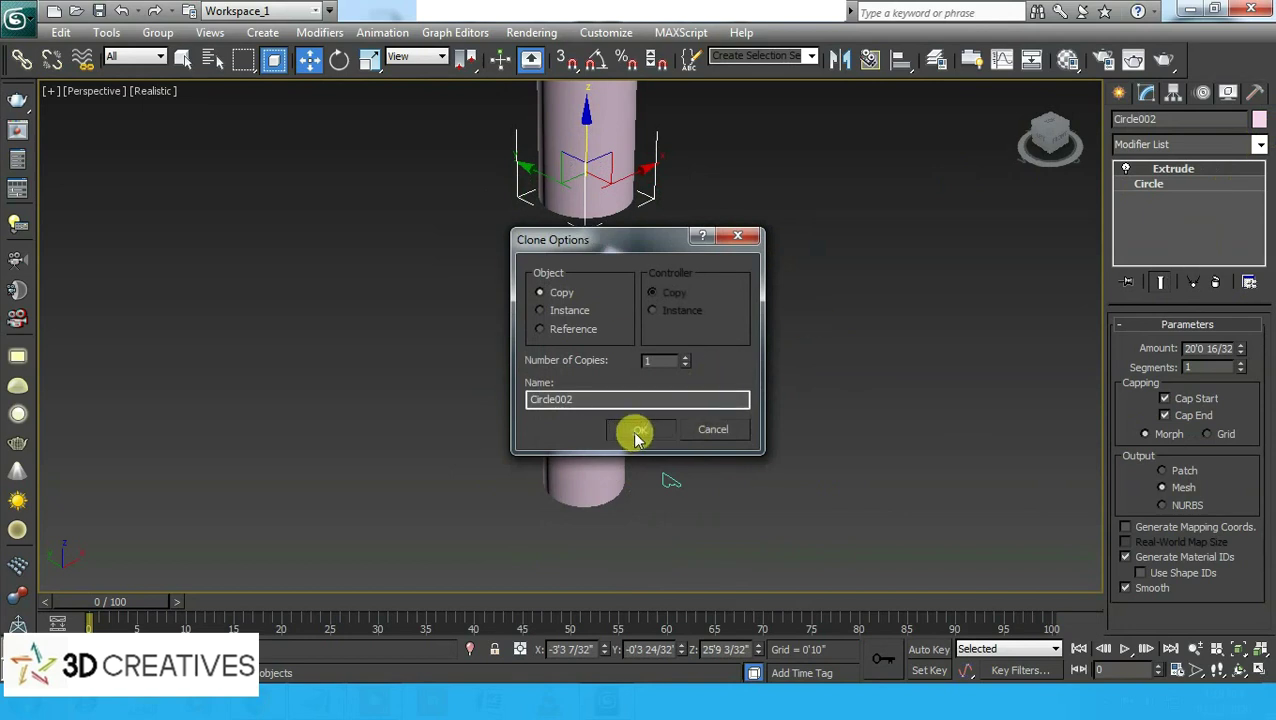
left_click(638, 433)
left_click(1218, 284)
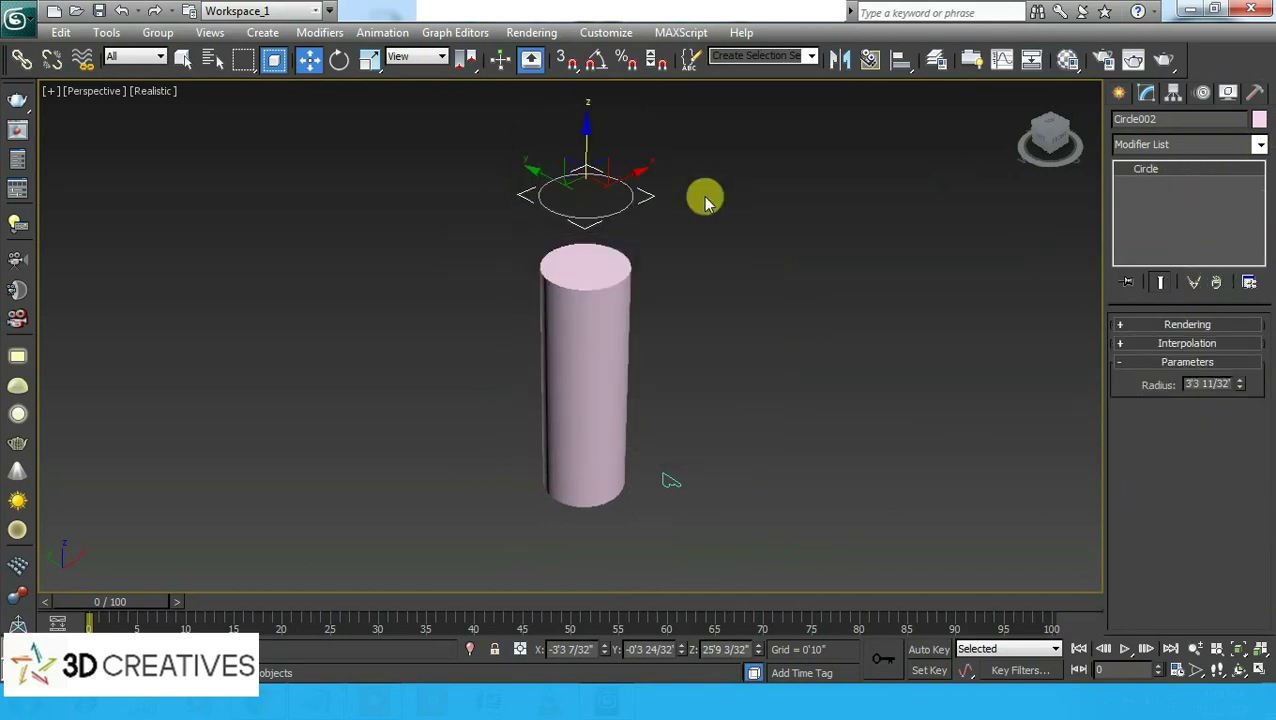
mouse_move(587, 138)
left_mouse_down()
mouse_move(585, 198)
mouse_move(572, 162)
left_mouse_up()
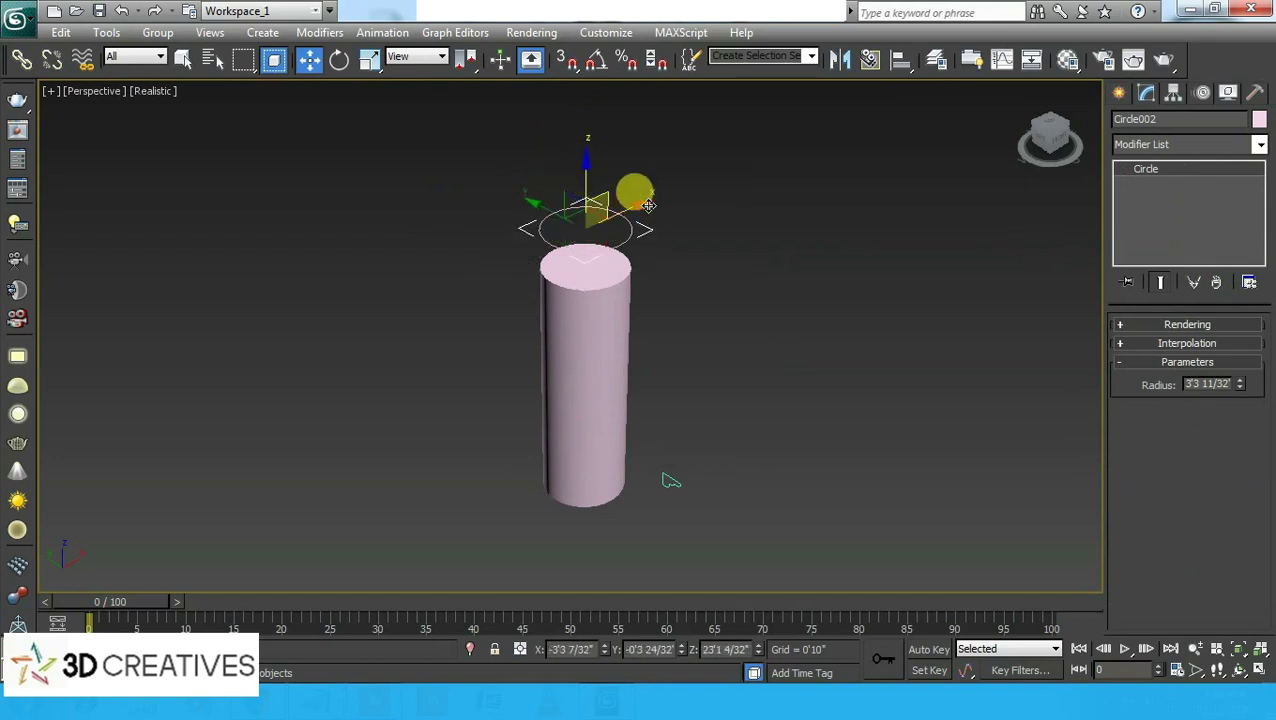
scroll(655, 212, "up", 3)
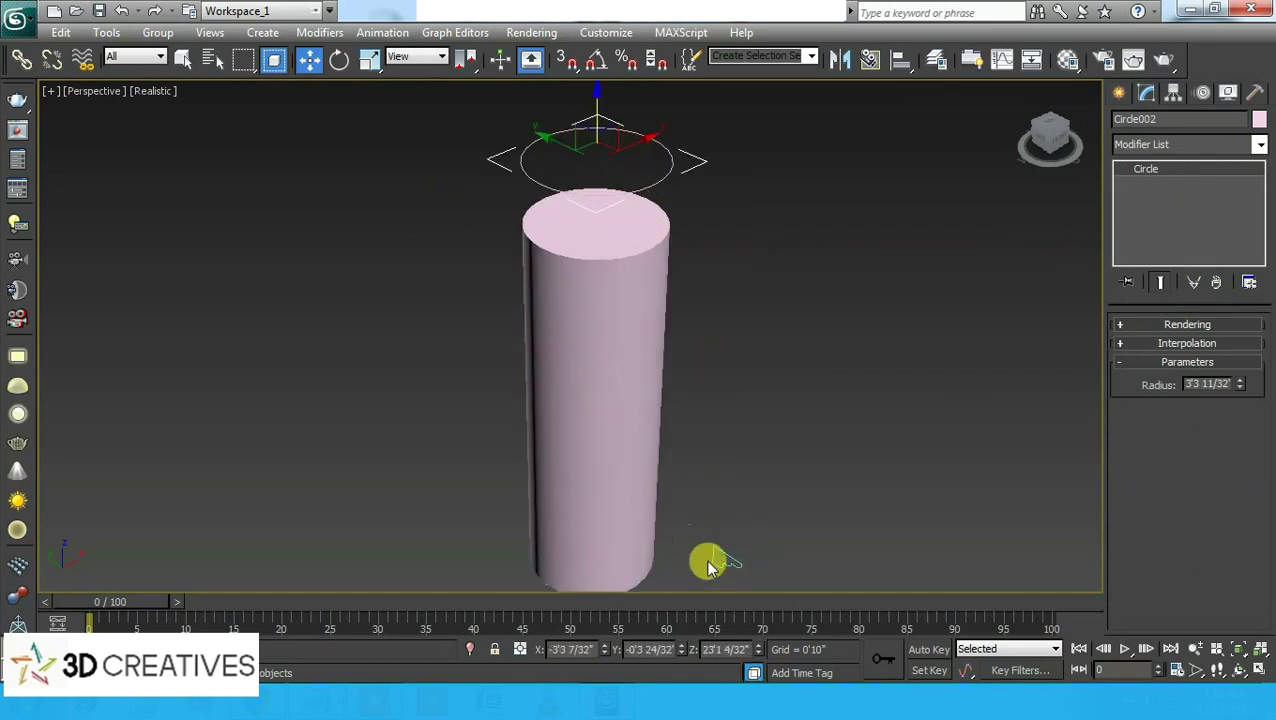
- Apply a Bevel Profile to Circle002 using Line003 as the profile shape
left_click(1259, 148)
key("b")
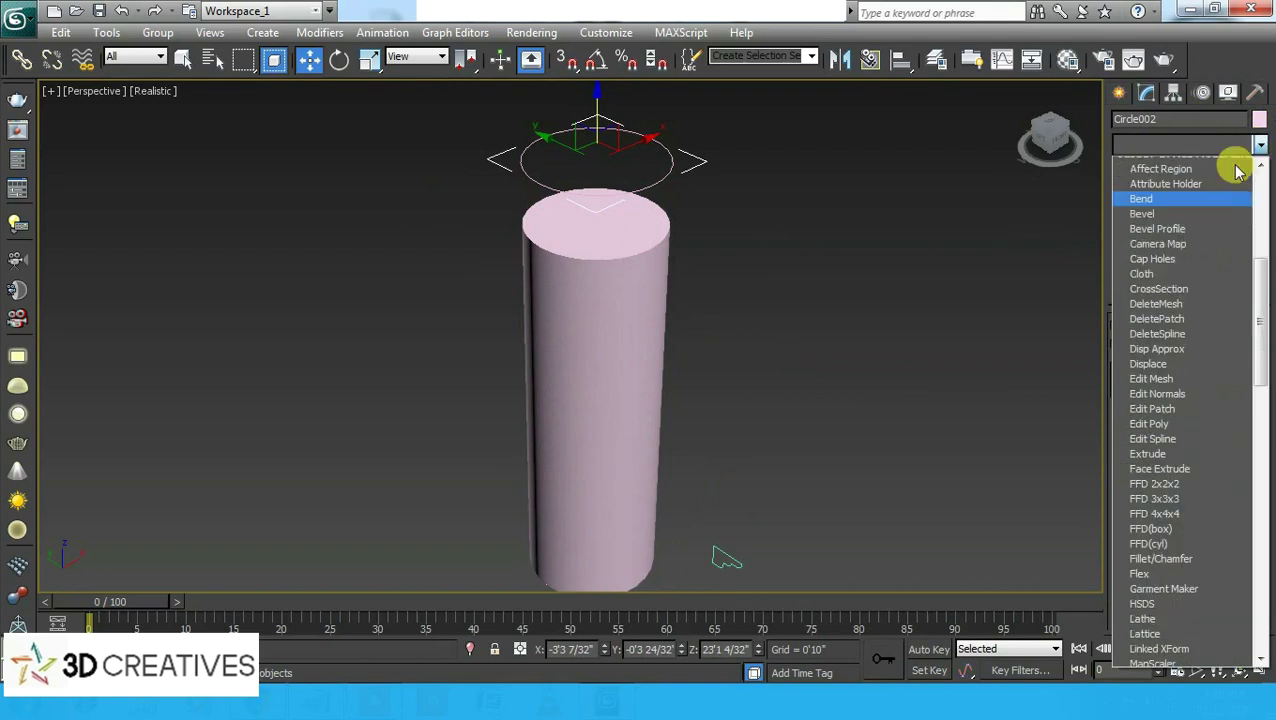
left_click(1184, 196)
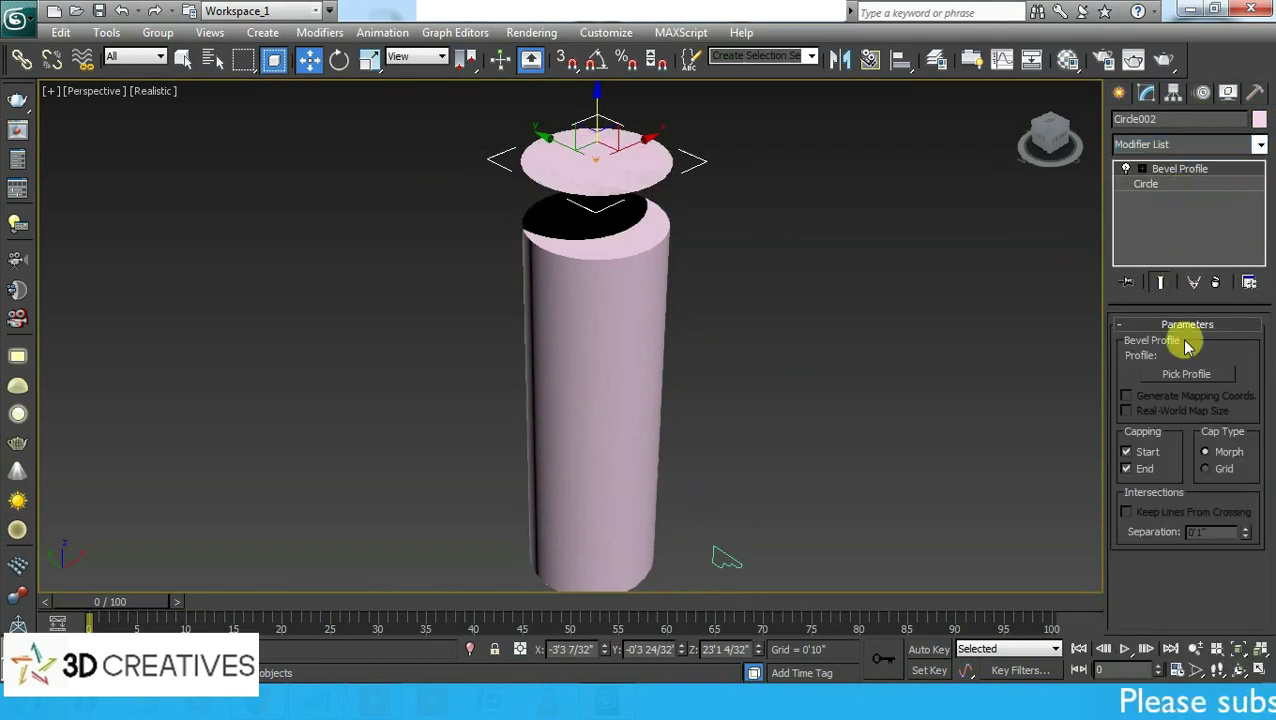
left_click(1199, 373)
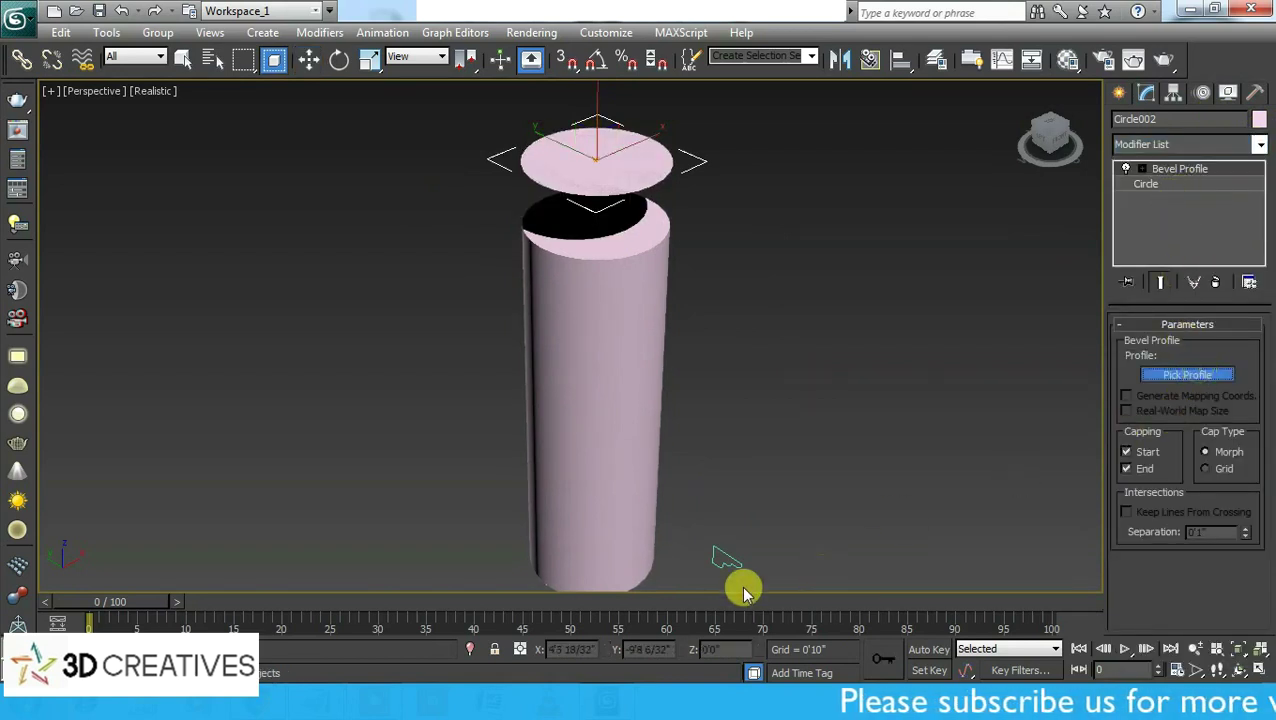
left_click(727, 556)
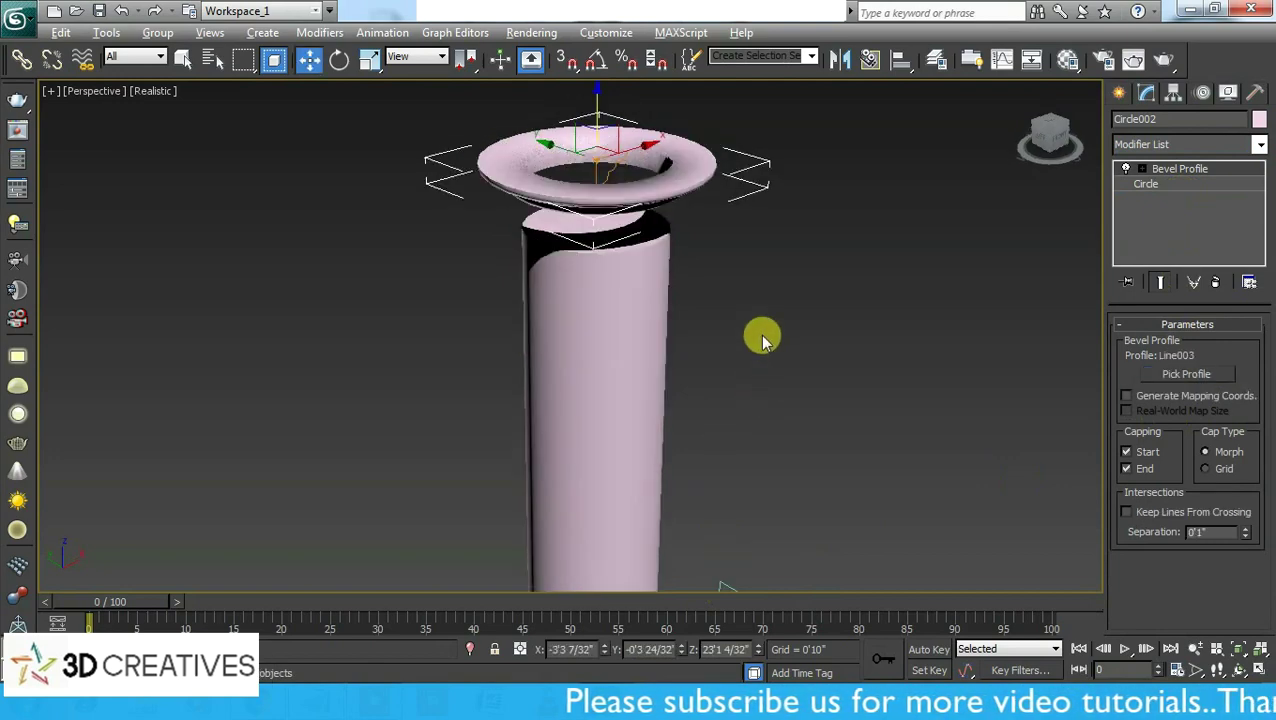
left_click(1119, 92)
middle_click_drag(891, 117, 880, 231)
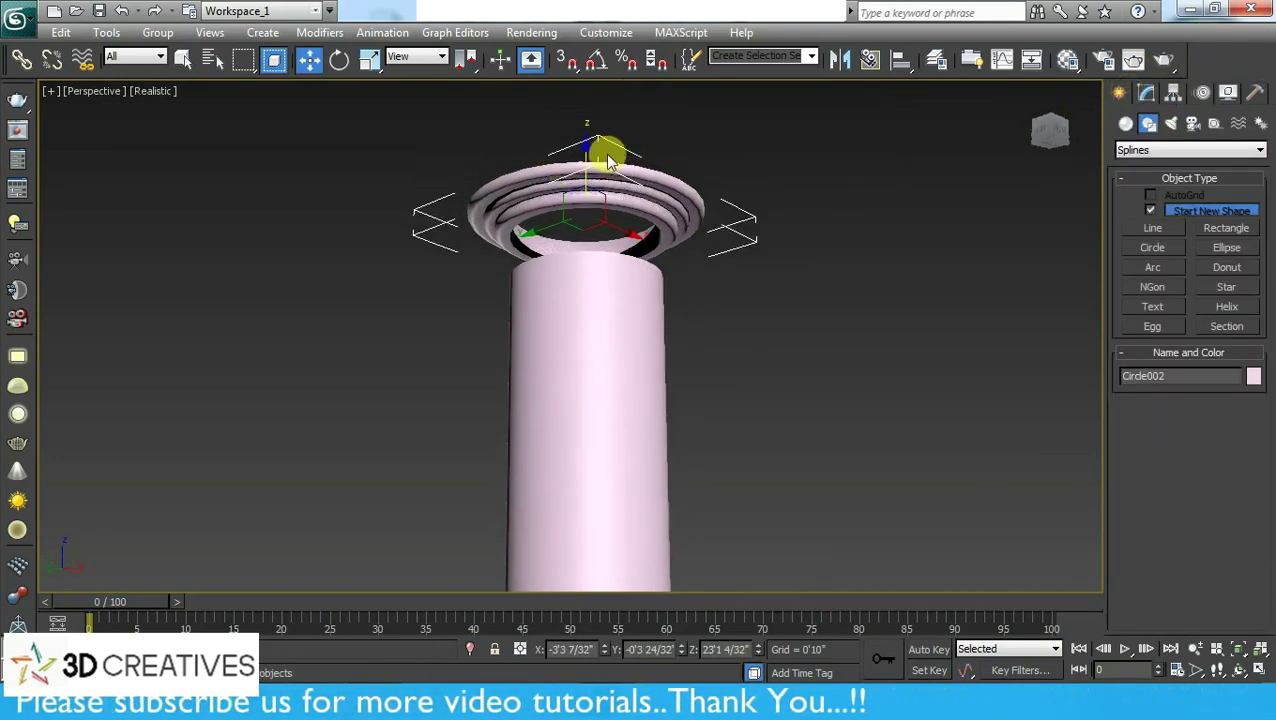
- Lower the ring molding onto the column top and colour it blue
left_click_drag(586, 165, 579, 180)
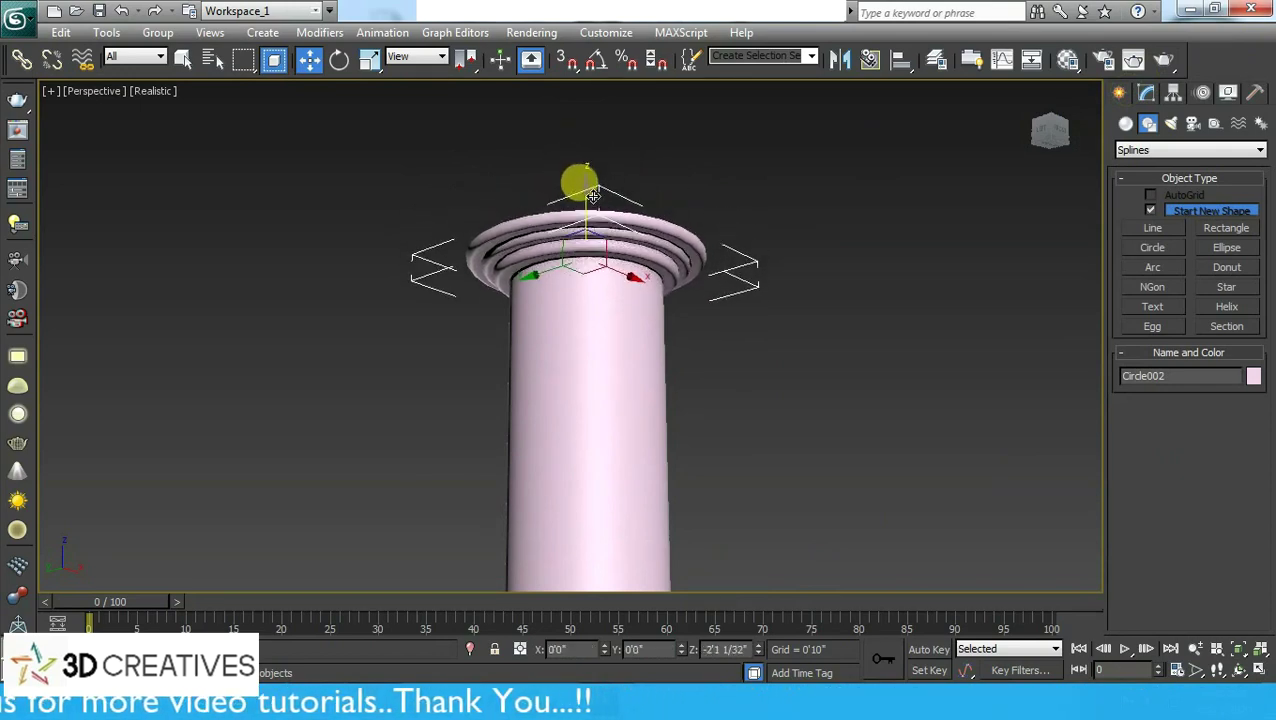
left_click(1252, 376)
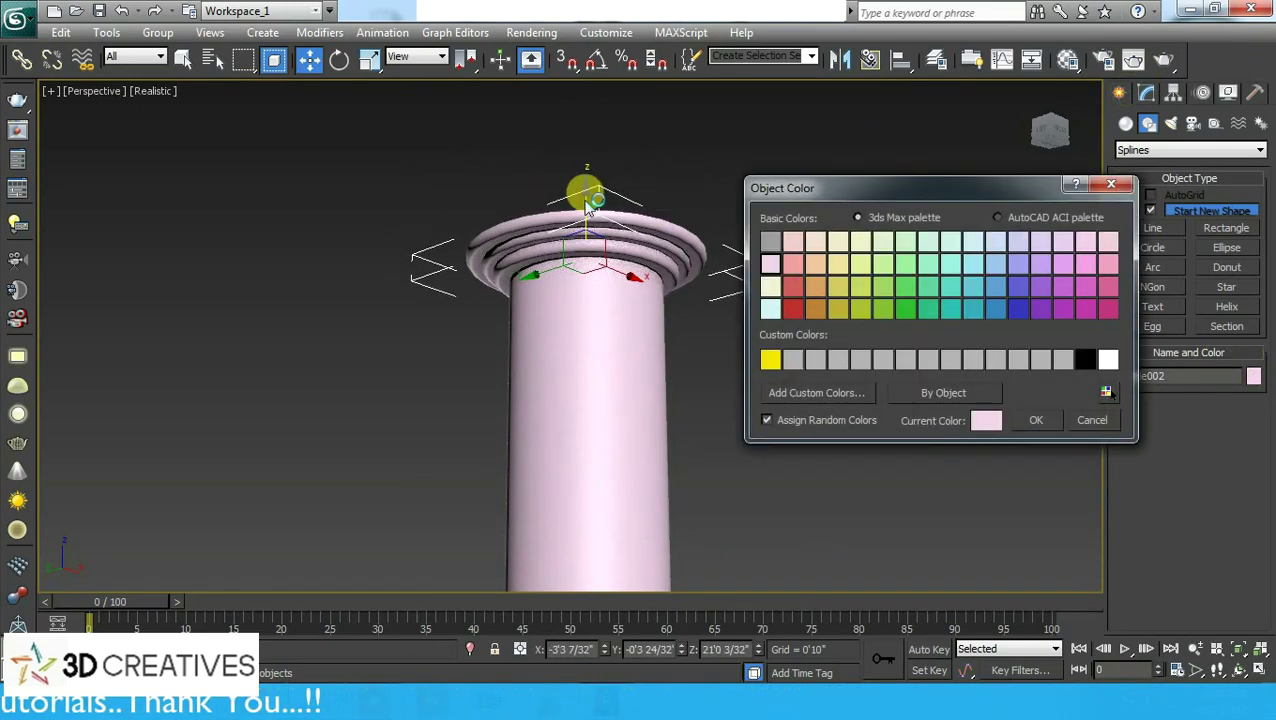
left_click(1018, 309)
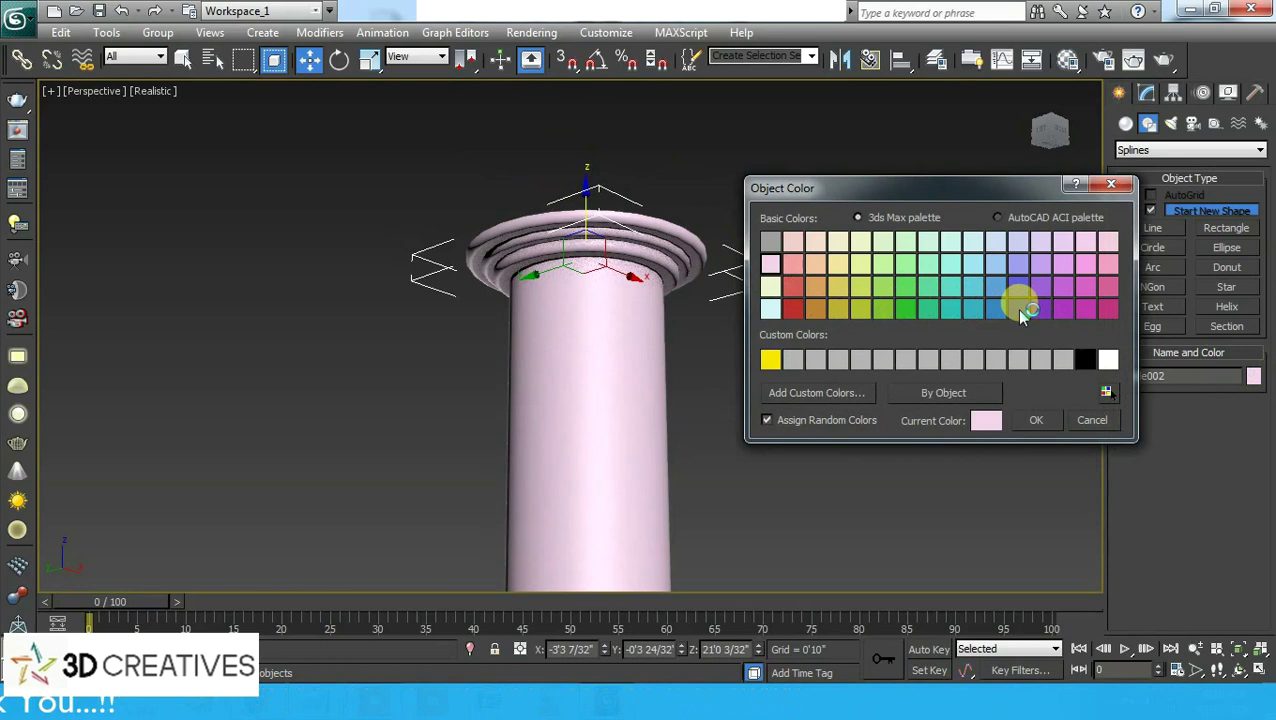
left_click(1038, 421)
- Select the column and change its colour to white
left_click(619, 345)
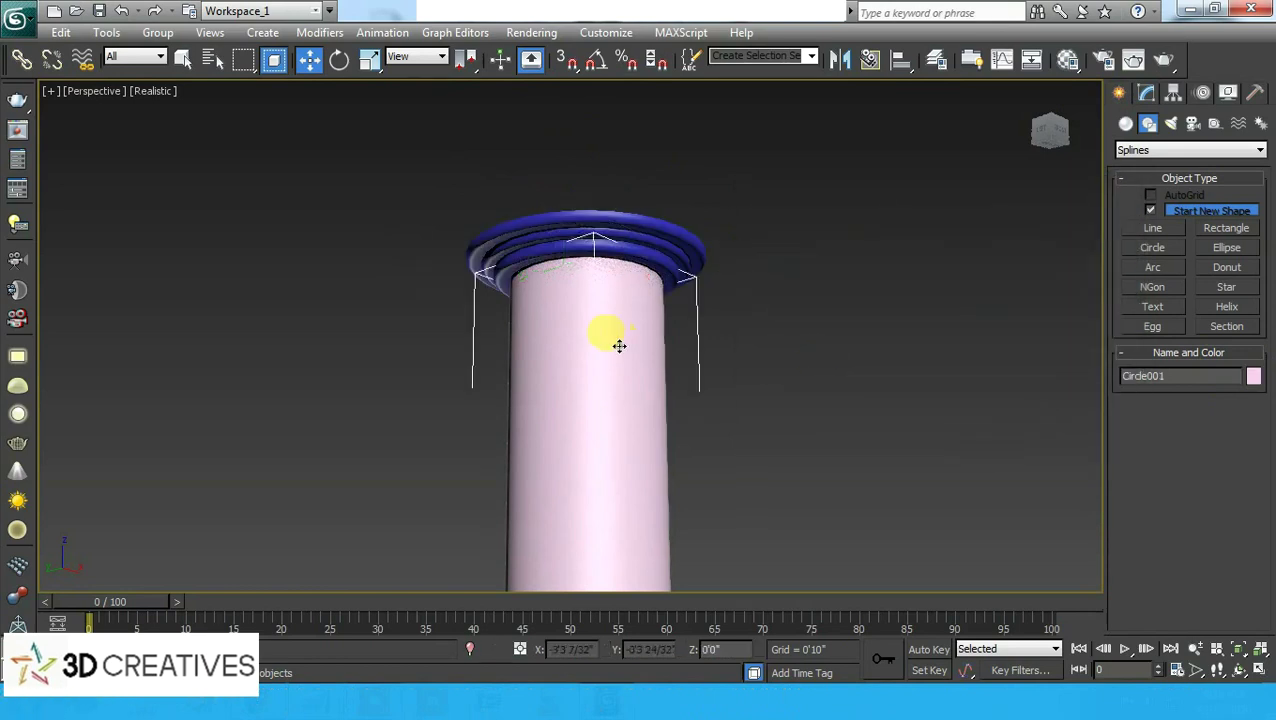
left_click(1253, 377)
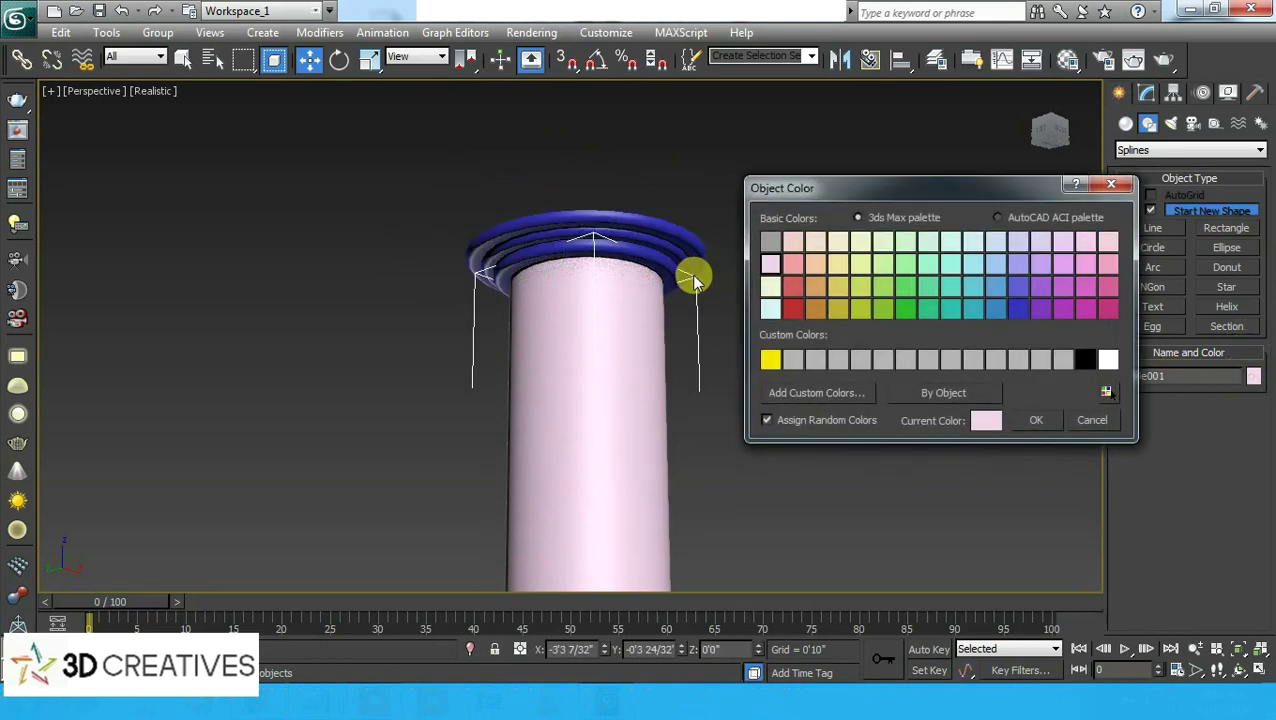
left_click(1108, 358)
left_click(1036, 420)
- Clone the blue ring molding partway down the column
mouse_move(940, 367)
middle_mouse_down("alt")
mouse_move(866, 312)
mouse_move(898, 332)
middle_mouse_up("alt")
left_click(901, 337)
left_click(526, 180)
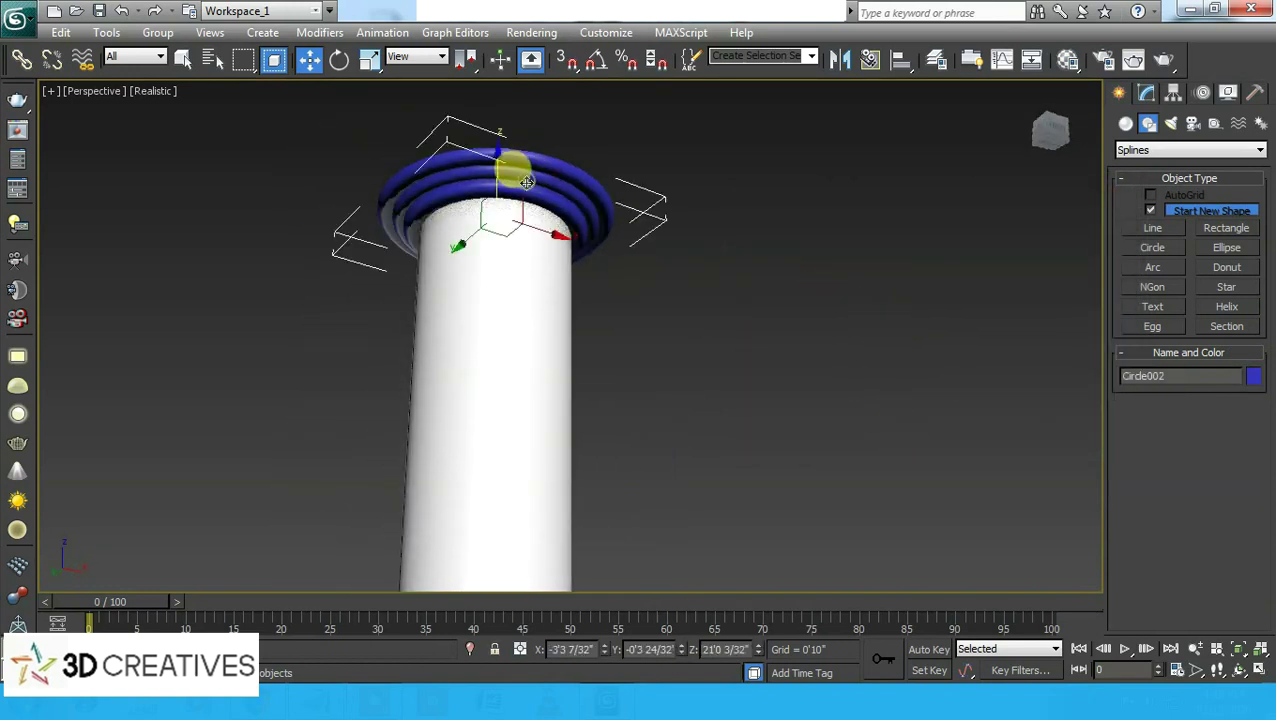
left_click_drag(497, 174, 508, 320, "shift")
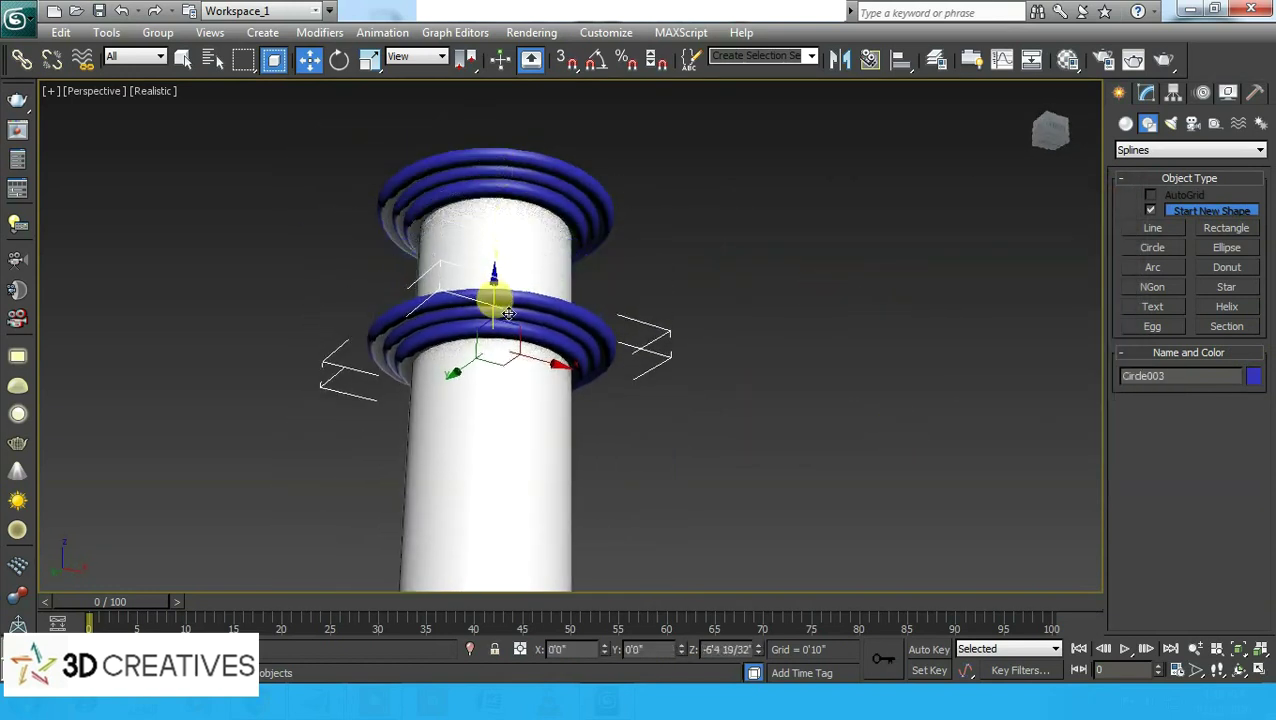
left_click(645, 430)
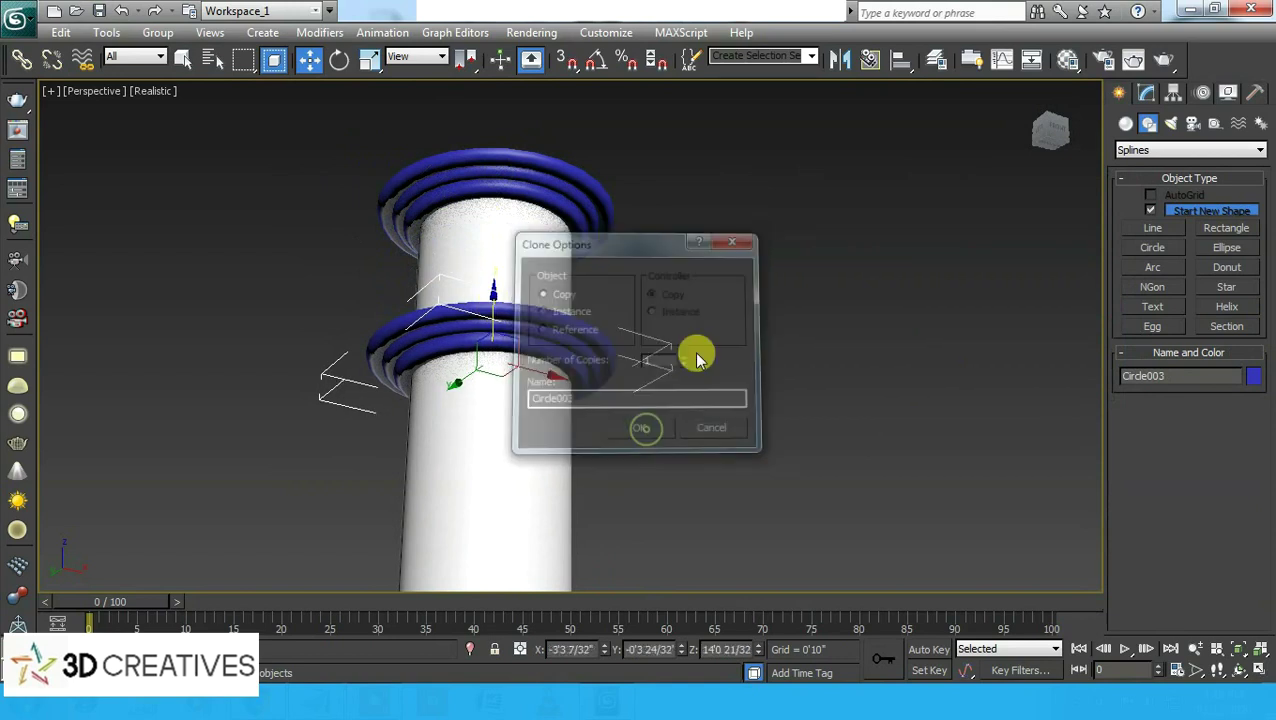
- Mirror the ring copy about the Z axis with No Clone so its steps face downward
left_click(840, 60)
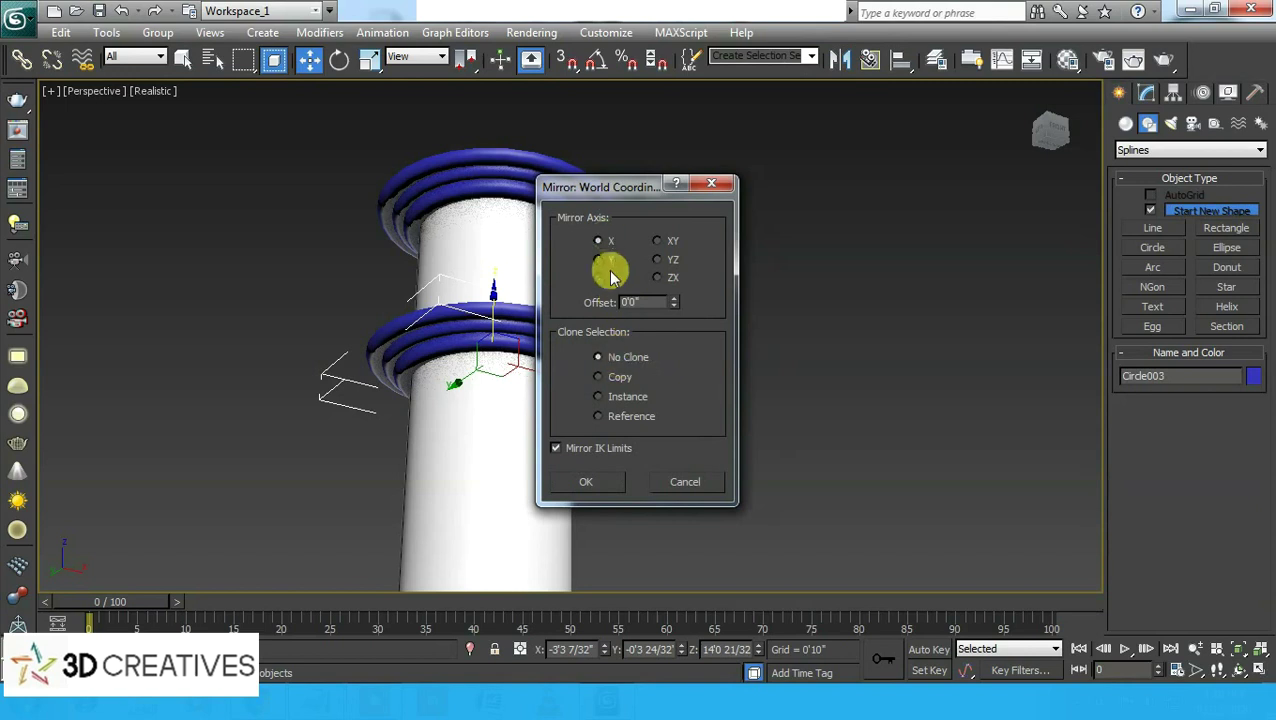
left_click(609, 481)
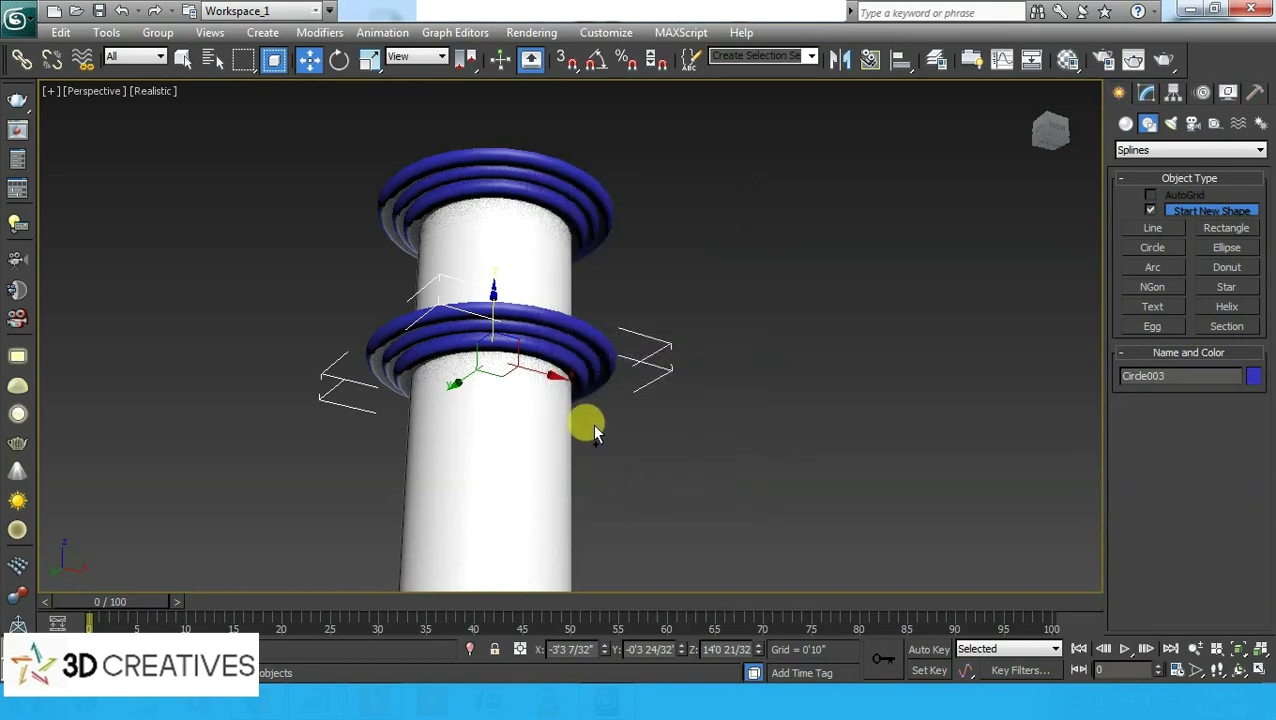
left_click(840, 62)
left_click(595, 268)
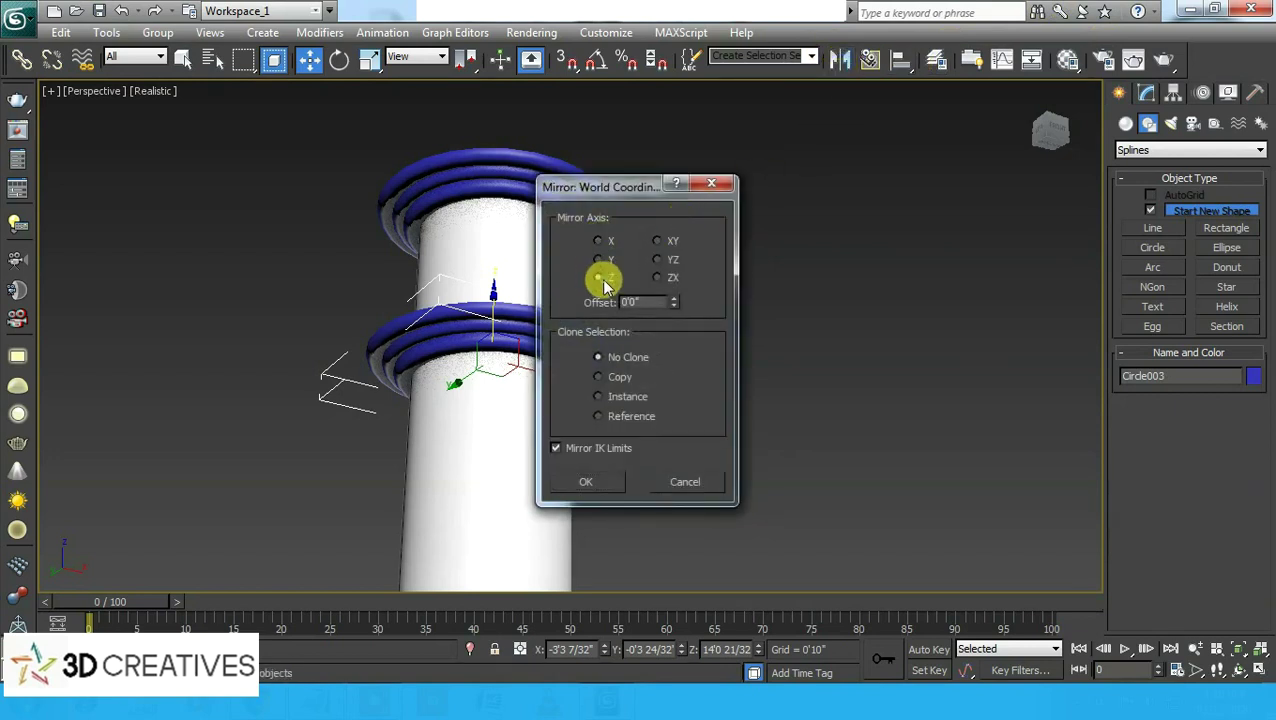
left_click(604, 284)
left_click(587, 488)
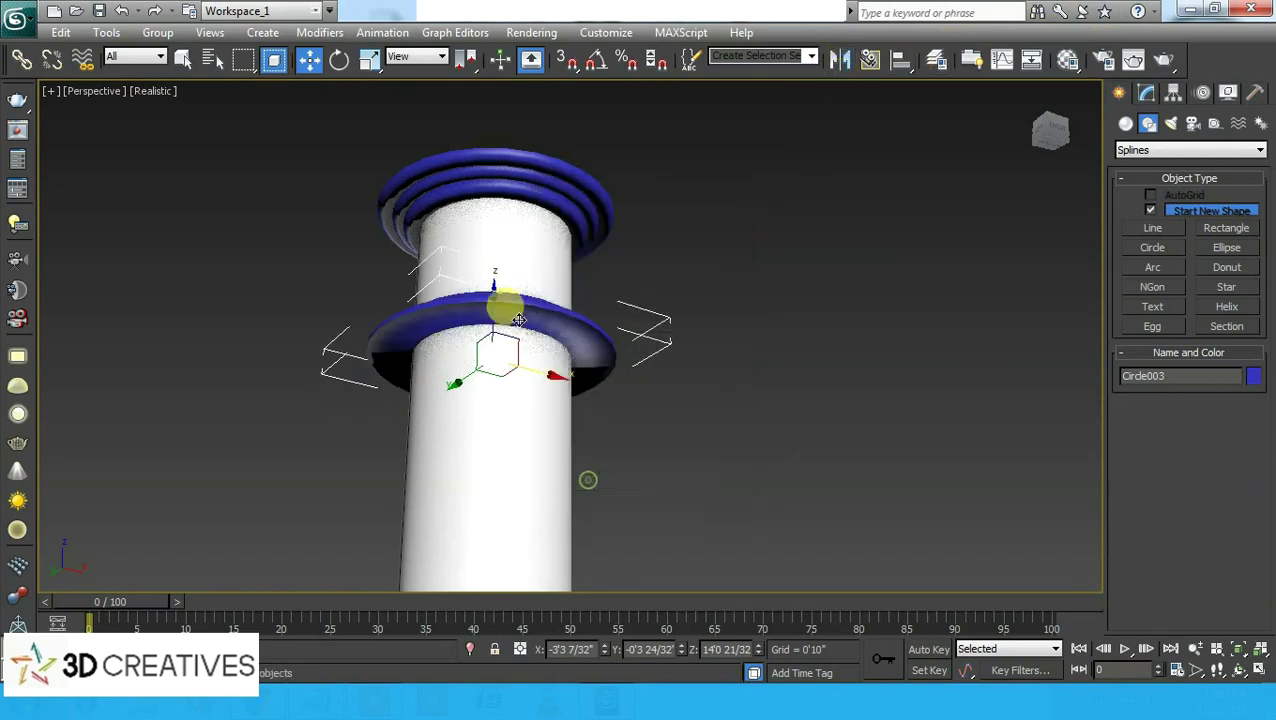
middle_click_drag(669, 229, 547, 264, "alt")
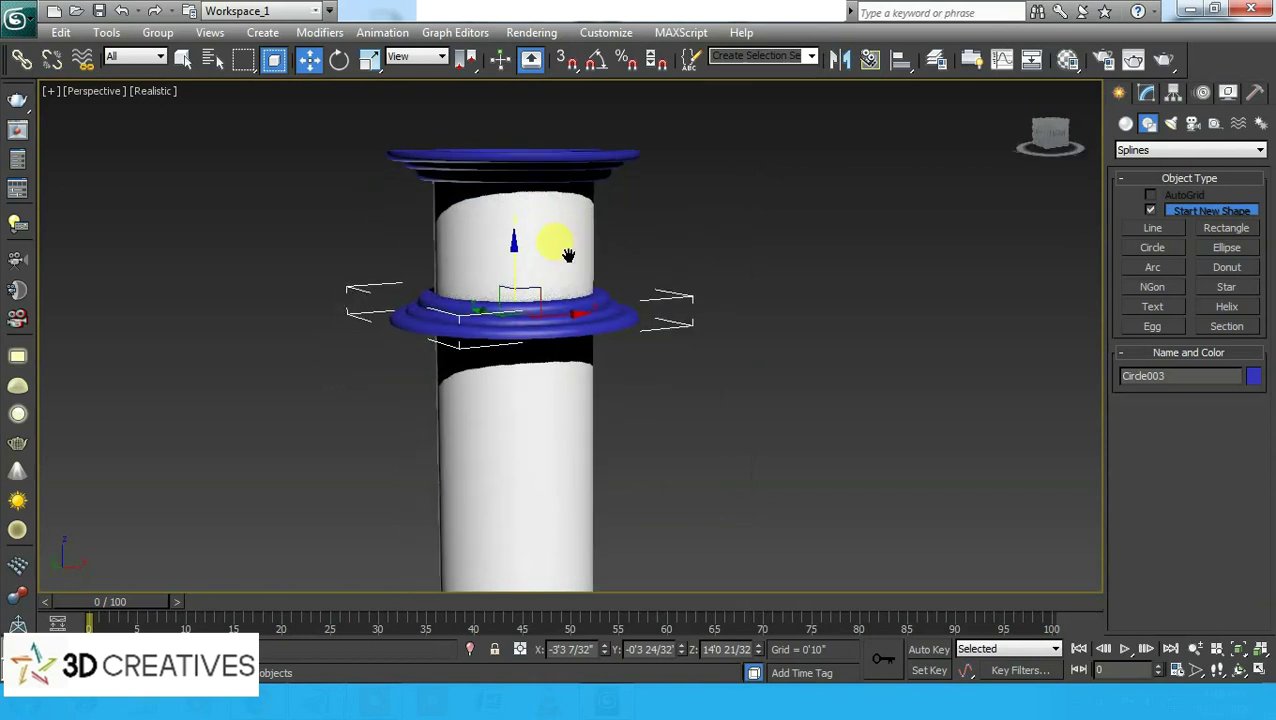
- Slide the flipped molding down to sit as the column's base
left_click_drag(547, 264, 569, 451)
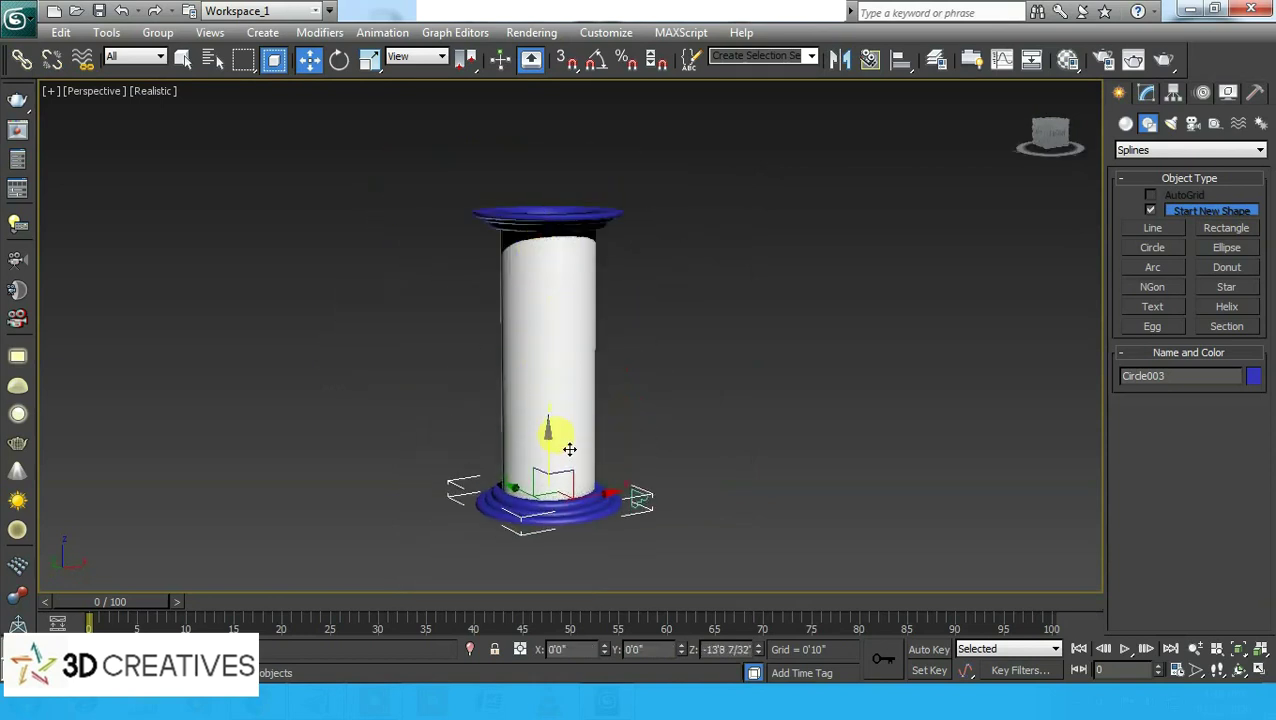
left_click(677, 367)
mouse_move(732, 403)
middle_mouse_down("alt")
mouse_move(584, 336)
mouse_move(707, 382)
middle_mouse_up("alt")
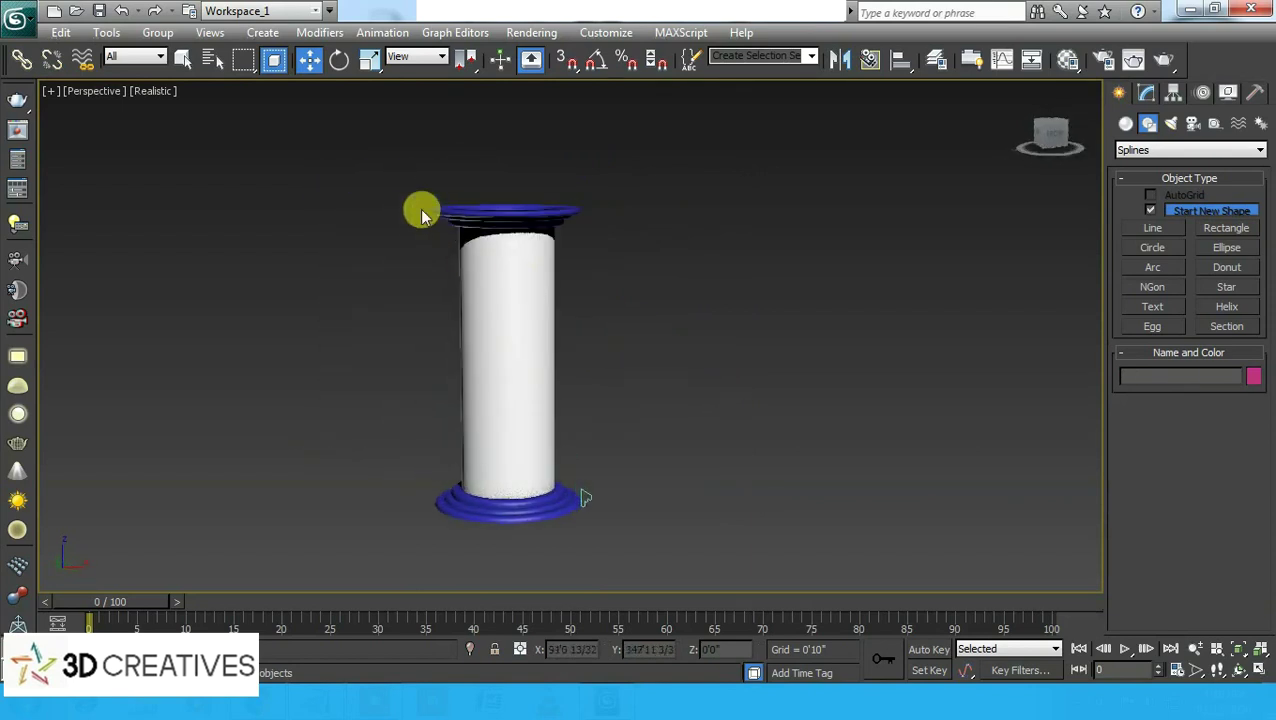
- Copy the column with both moldings to the right as a second column
left_click_drag(385, 188, 649, 533)
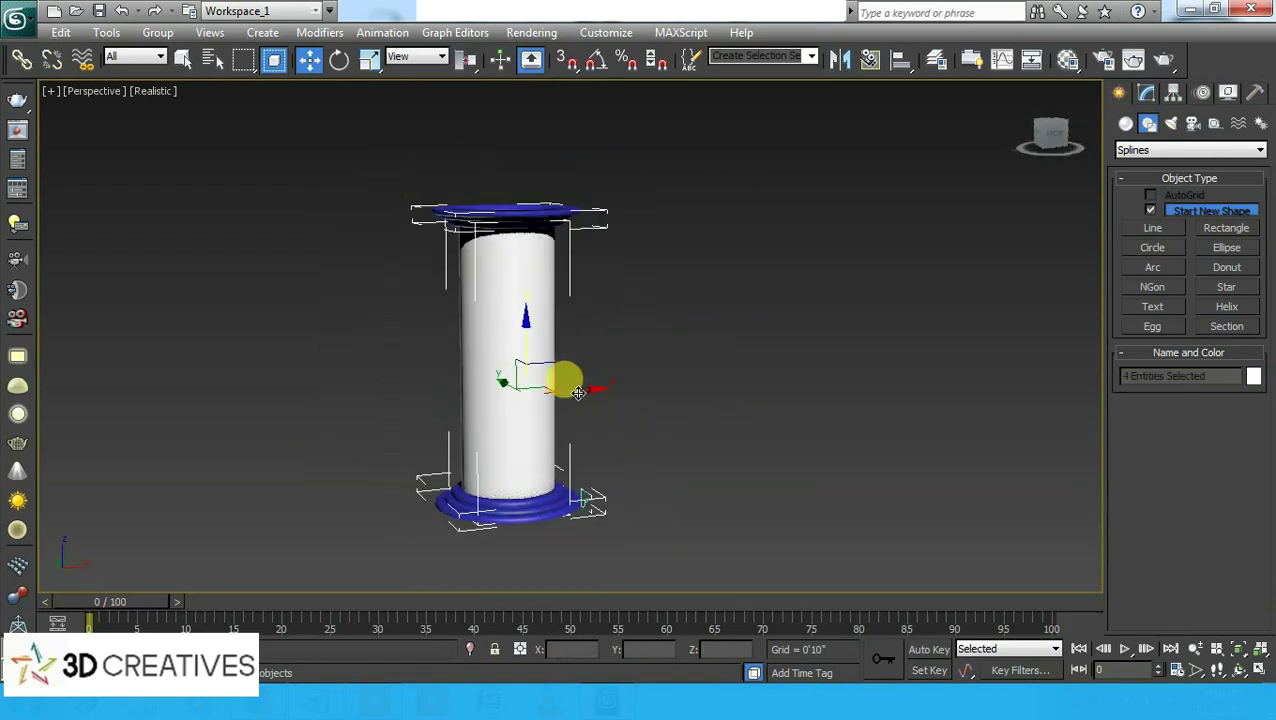
mouse_move(578, 393)
left_mouse_down("shift")
mouse_move(664, 373)
mouse_move(869, 362)
mouse_move(869, 398)
left_mouse_up("shift")
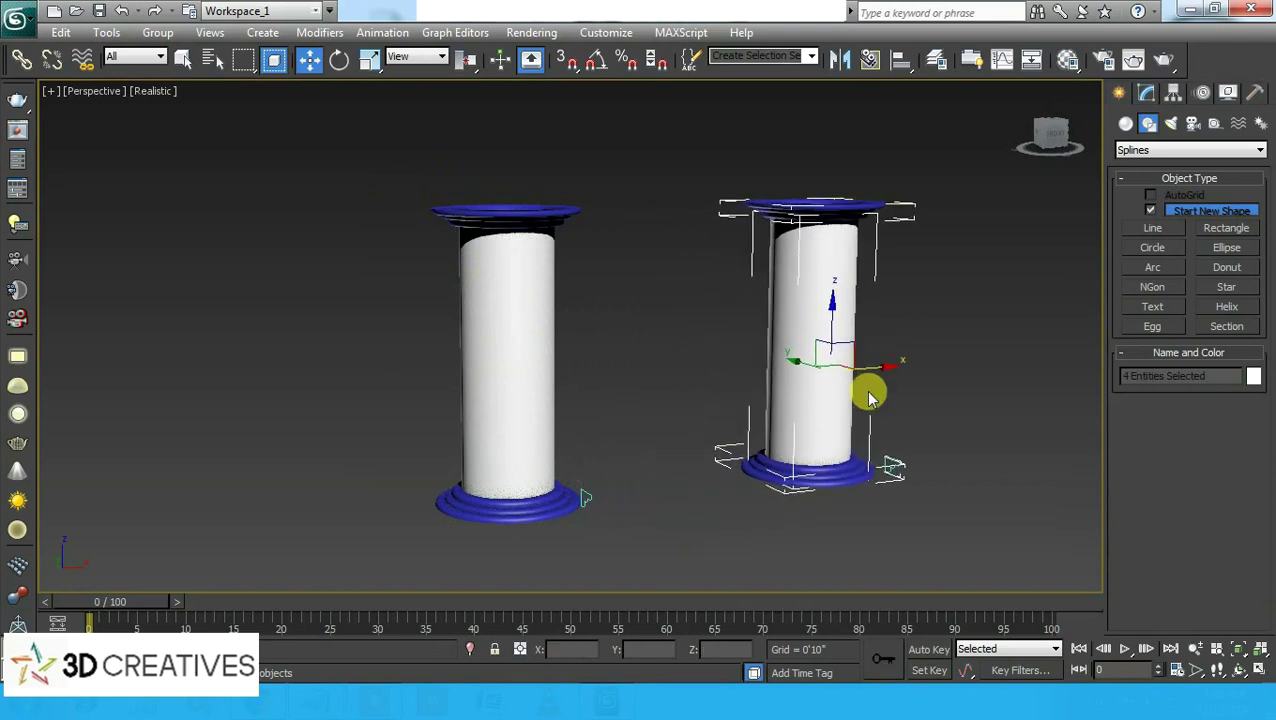
key("Return")
left_click(685, 525)
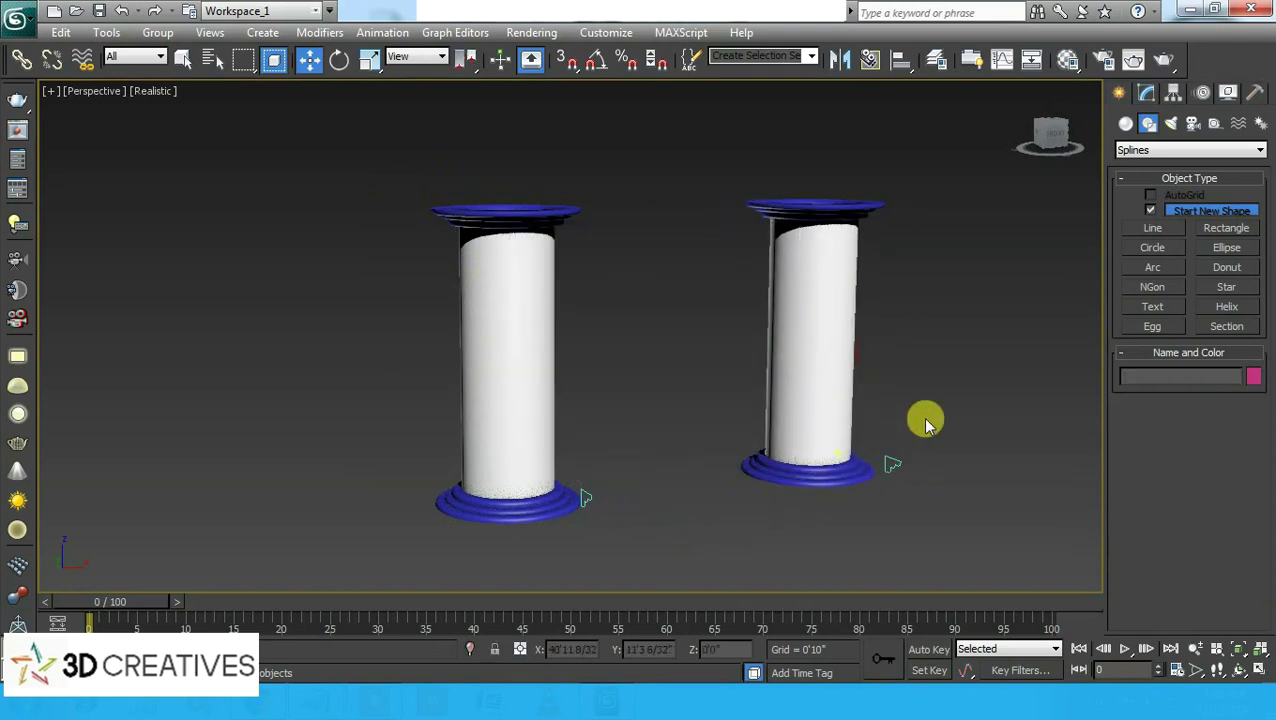
mouse_move(925, 423)
middle_mouse_down("alt")
mouse_move(826, 384)
mouse_move(746, 379)
mouse_move(863, 384)
mouse_move(895, 405)
middle_mouse_up("alt")
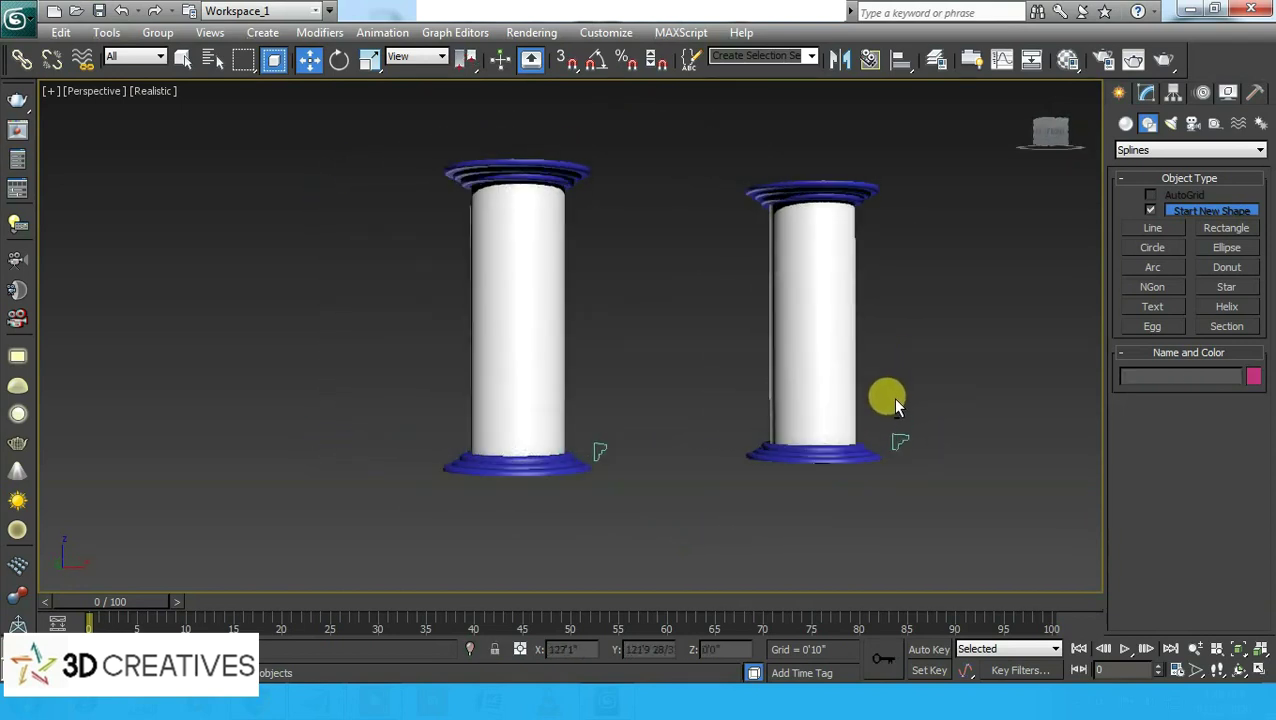
scroll(874, 276, "up", 3)
scroll(891, 245, "up", 3)
middle_click_drag(846, 271, 917, 220)
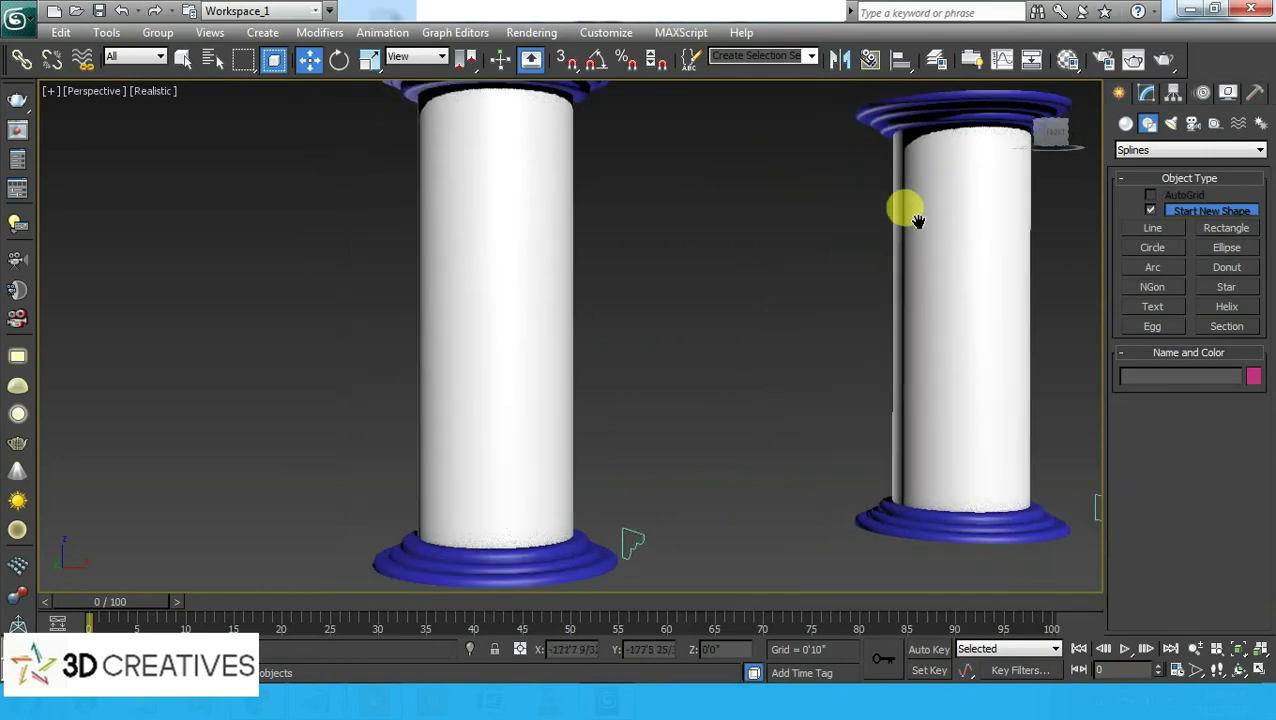
scroll(920, 219, "down", 2)
scroll(911, 270, "down", 2)
scroll(906, 270, "down", 3)
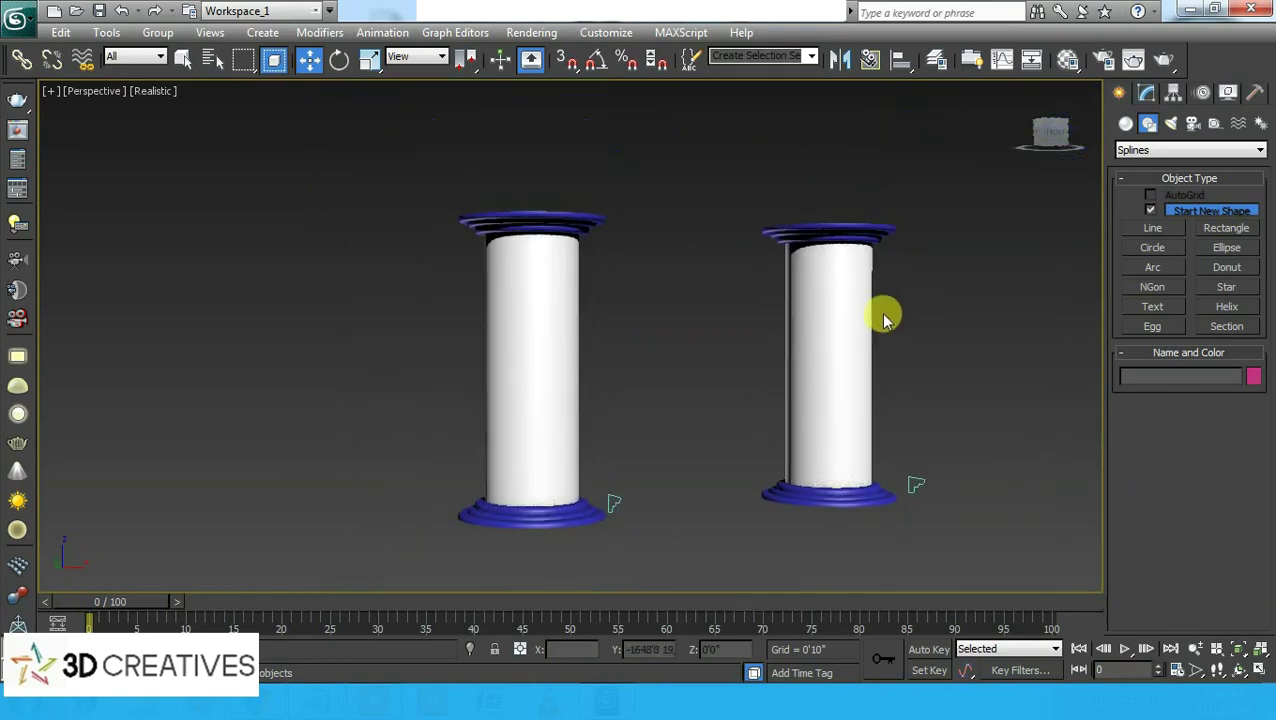
scroll(880, 312, "up", 3)
scroll(846, 296, "up", 3)
scroll(812, 194, "up", 2)
scroll(817, 205, "up", 1)
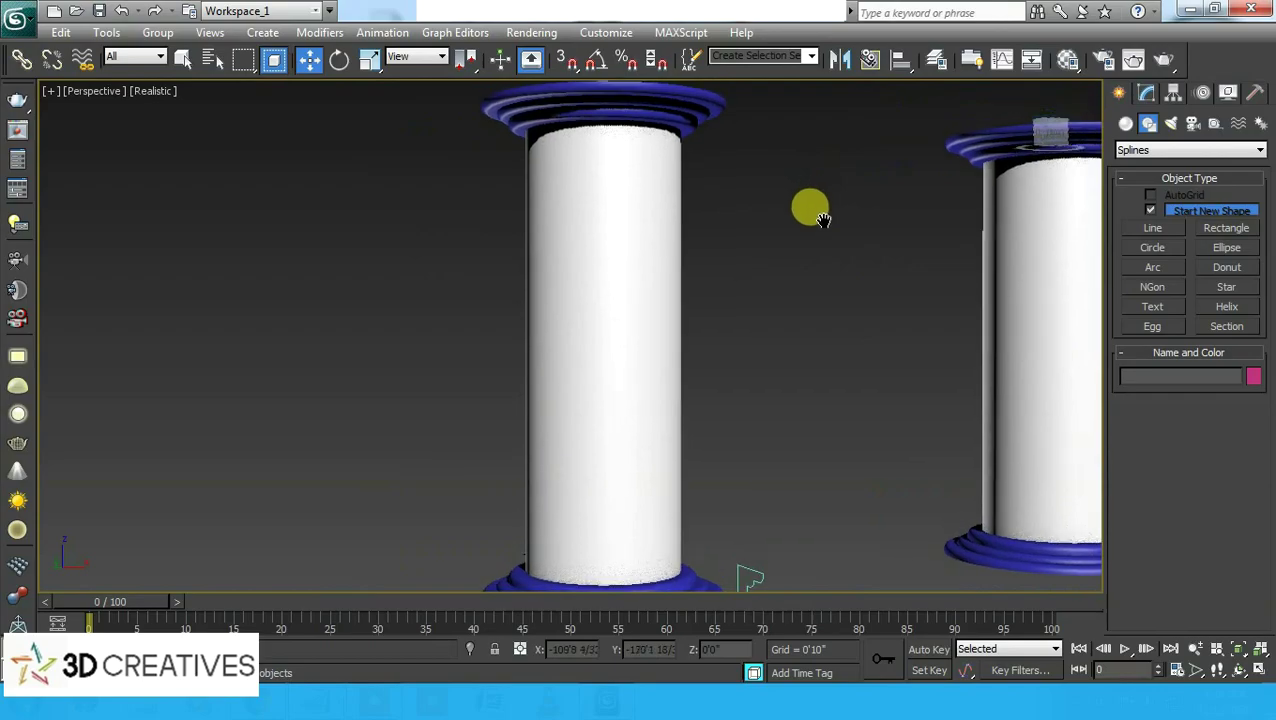
scroll(810, 210, "down", 4)
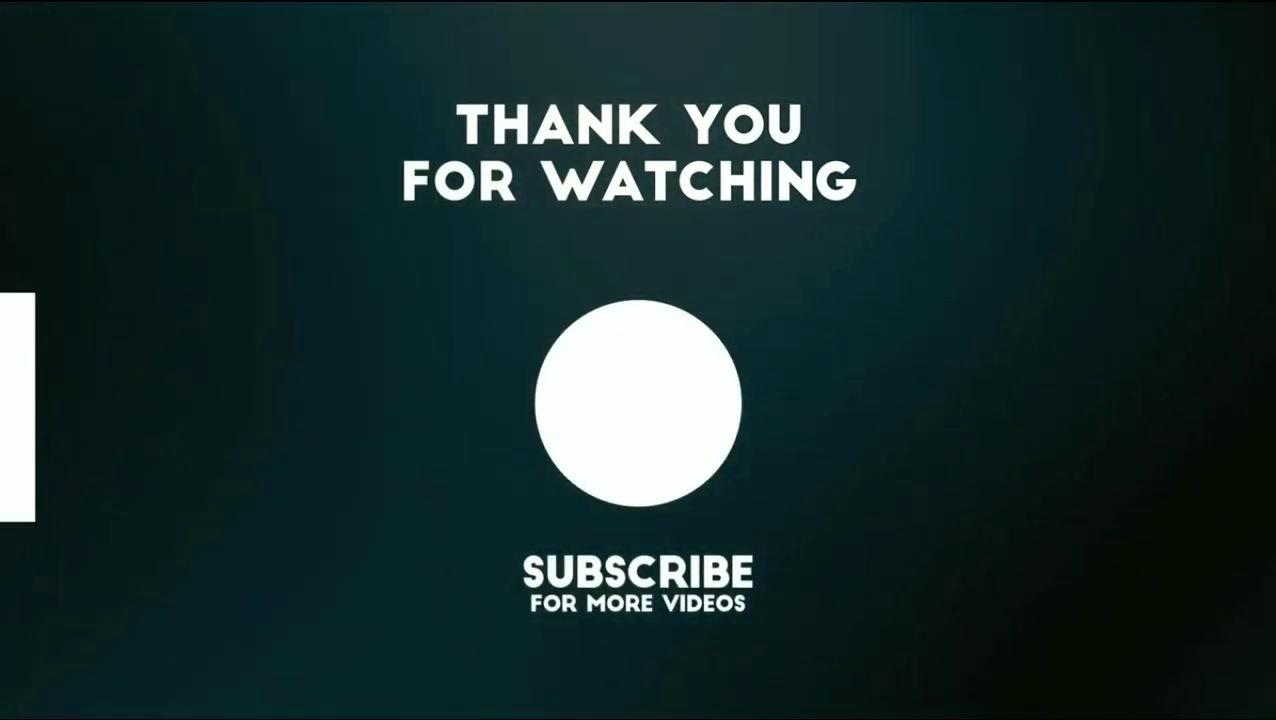